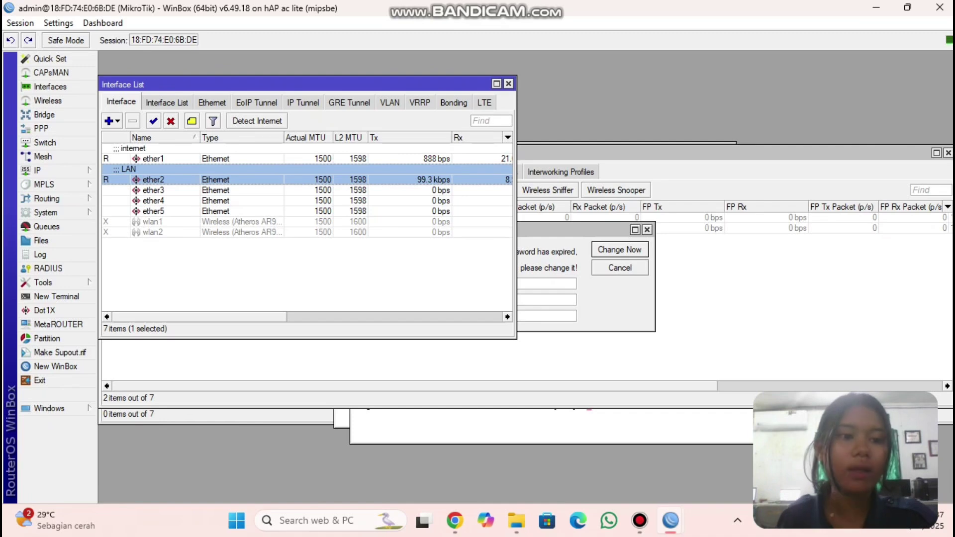
- Add the comment 'AP' to the wlan1 wireless interface
left_click(152, 222)
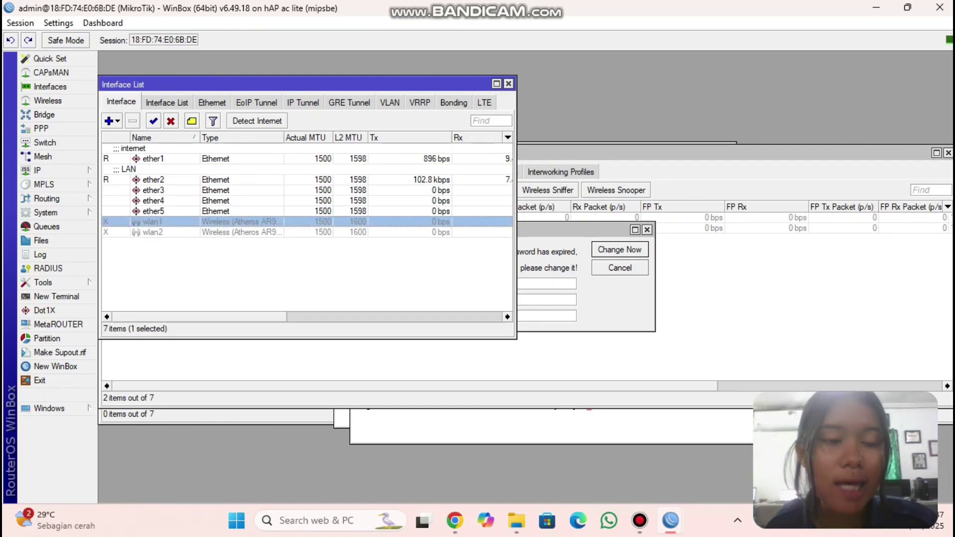
left_click(191, 121)
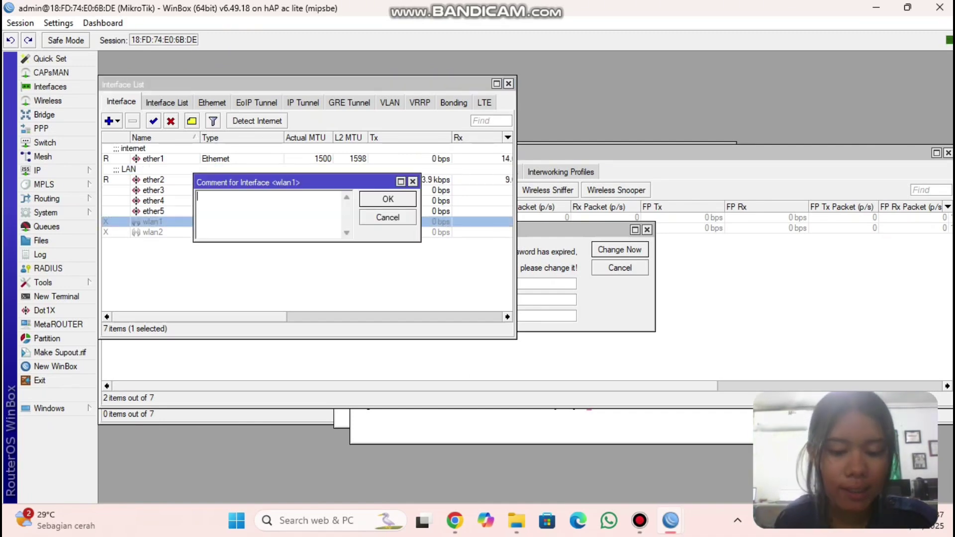
type("AP")
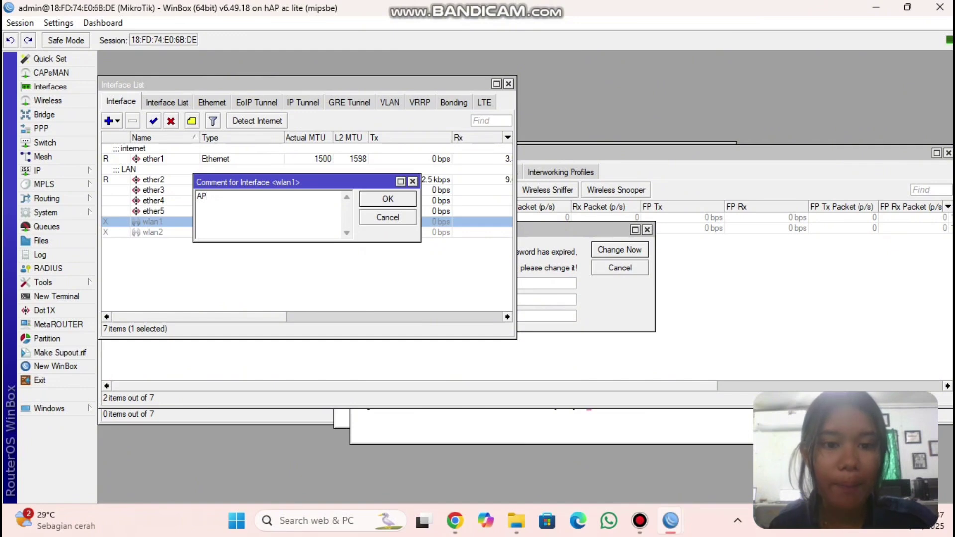
left_click(388, 199)
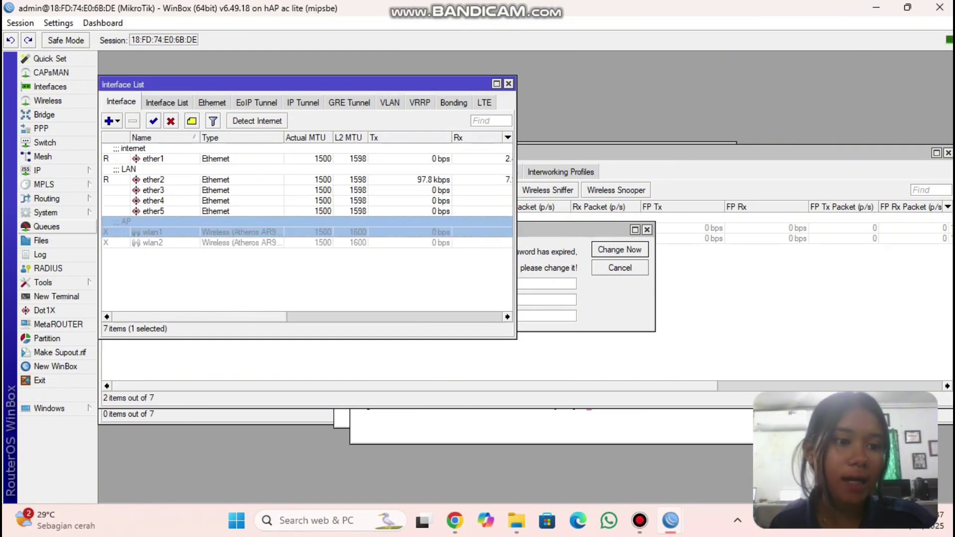
left_click(45, 213)
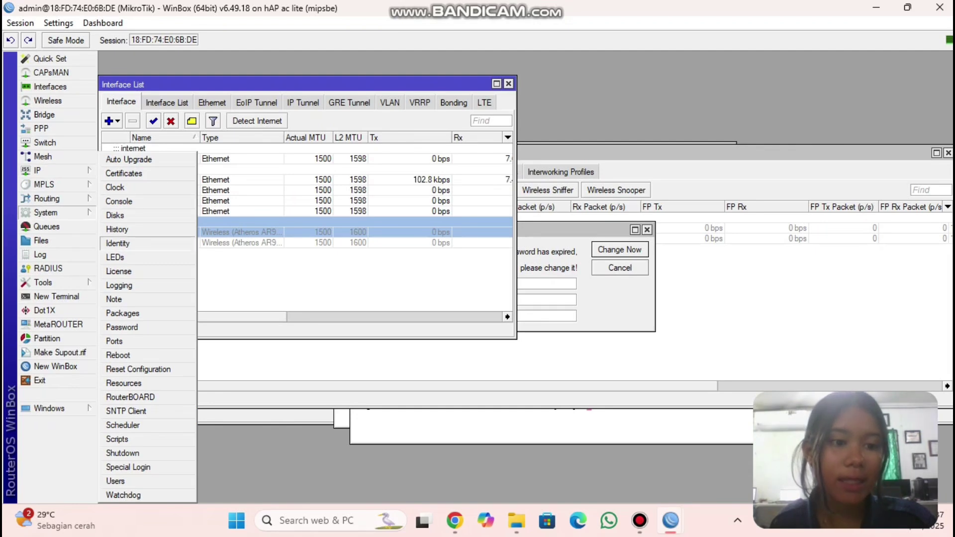
- Change the router identity to YENI
left_click(117, 243)
key("BackSpace")
type("YENI")
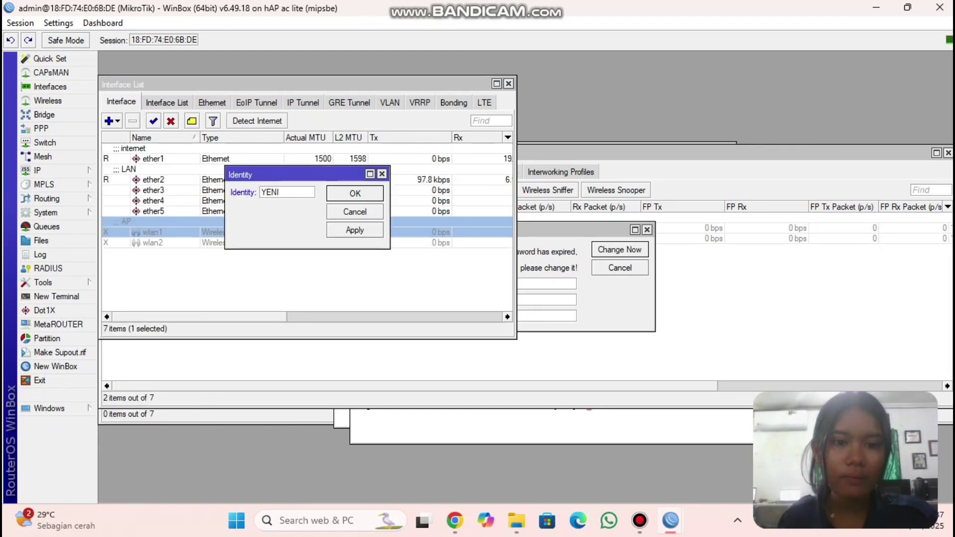
left_click(354, 229)
left_click(355, 193)
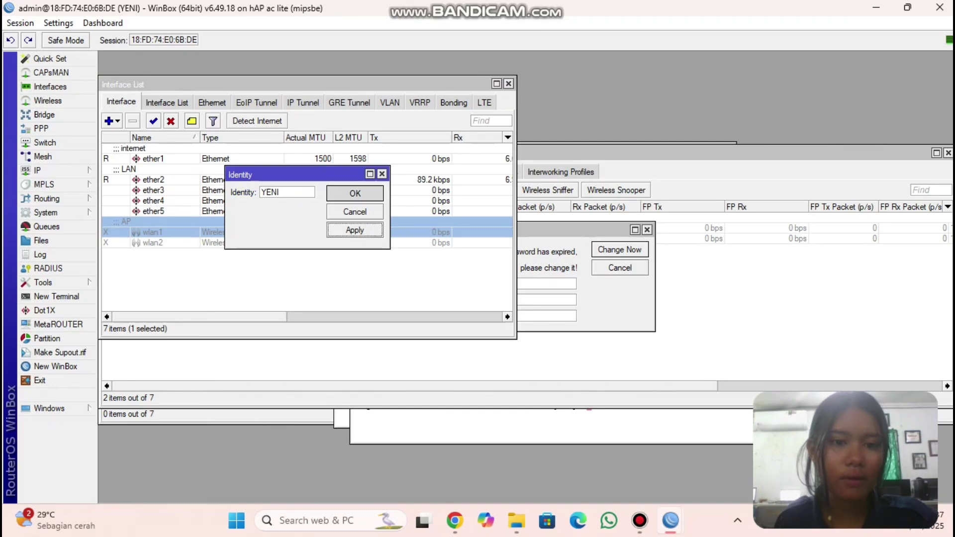
- Set a new password for the admin user in System Users
left_click(45, 212)
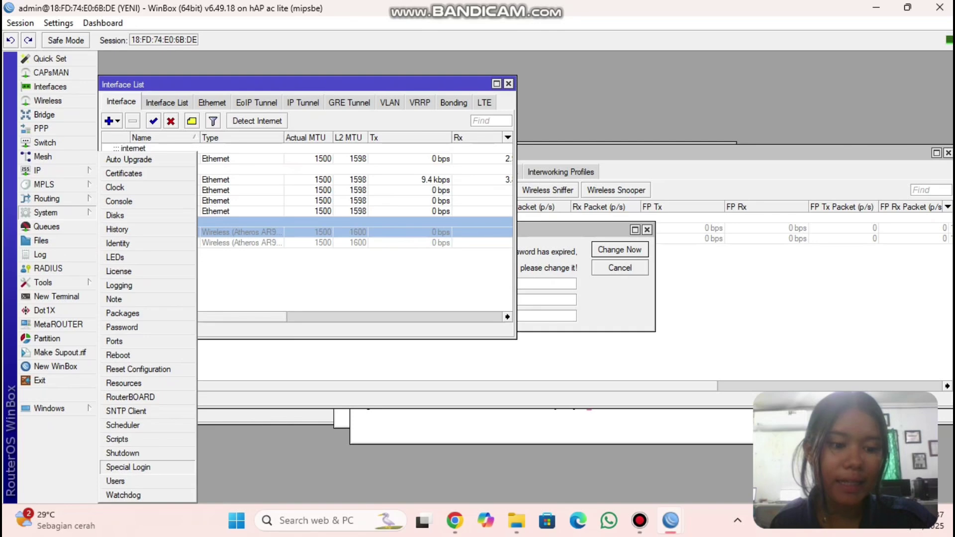
left_click(116, 481)
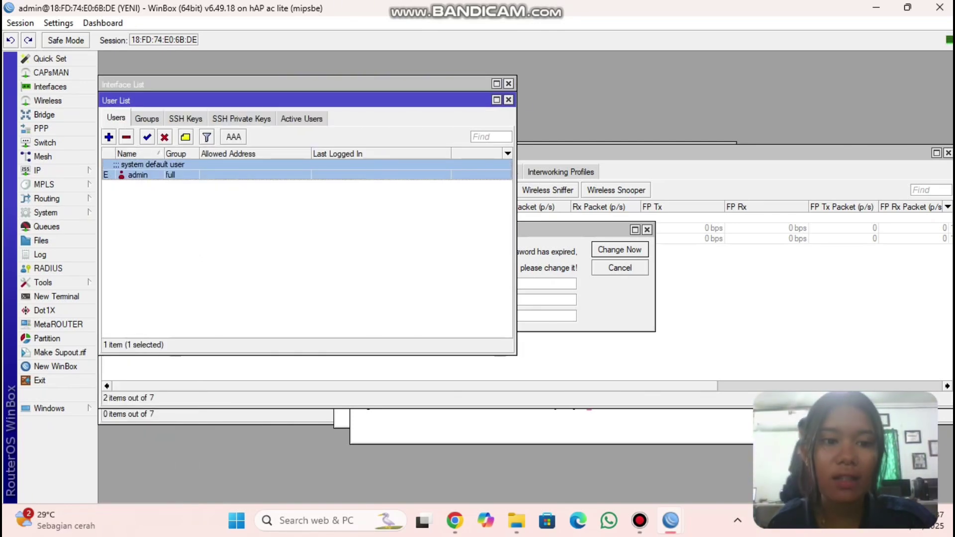
key("Return")
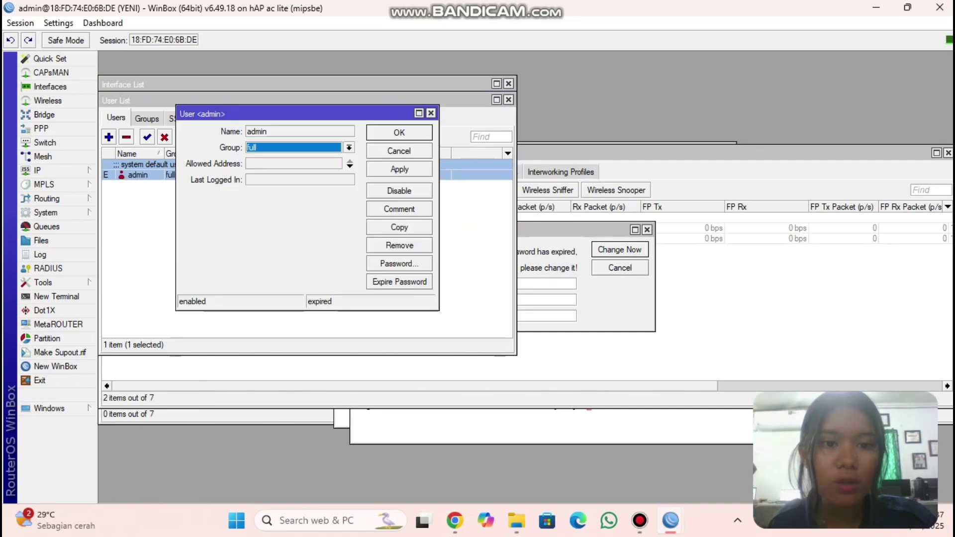
left_click(400, 264)
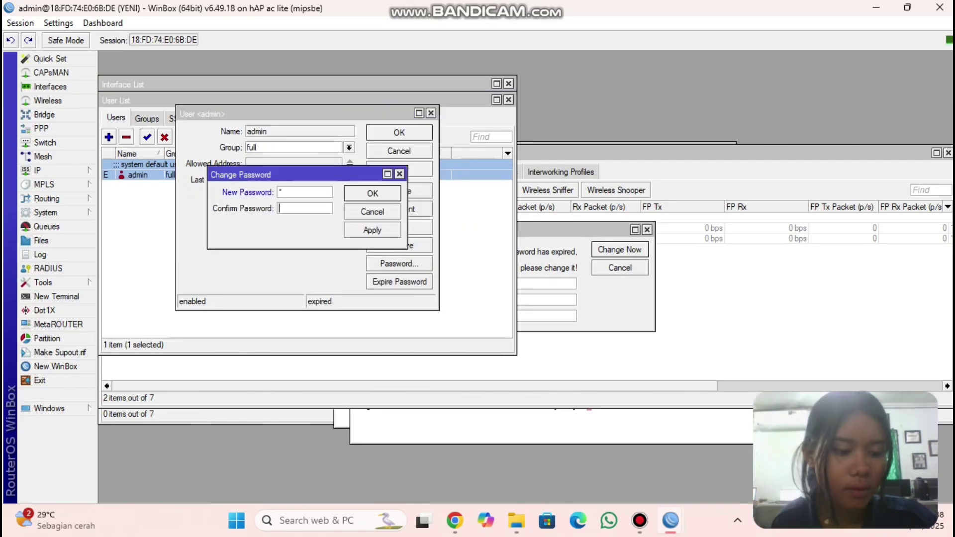
left_click(372, 230)
left_click(372, 193)
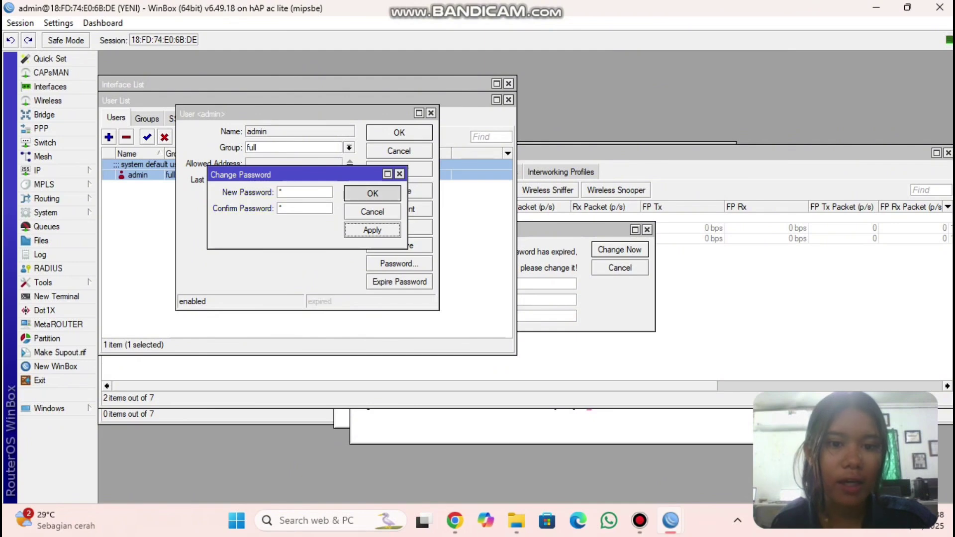
key("Return")
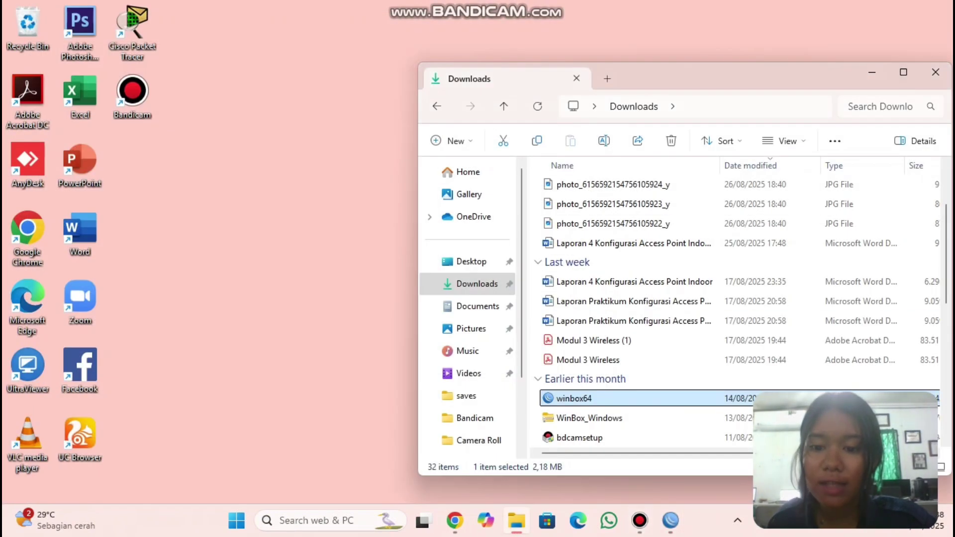
- Reconnect to router YENI as admin using the new password
left_click(670, 521)
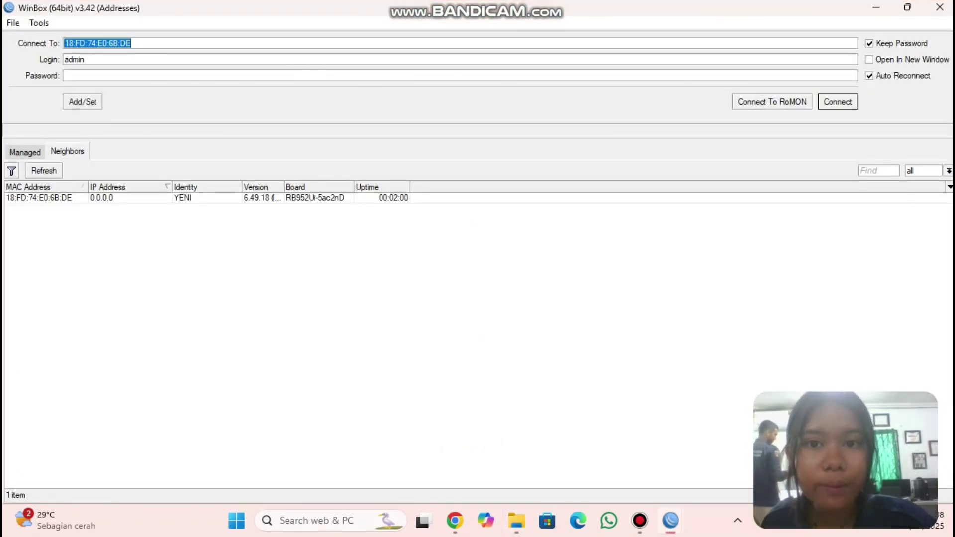
left_click(38, 198)
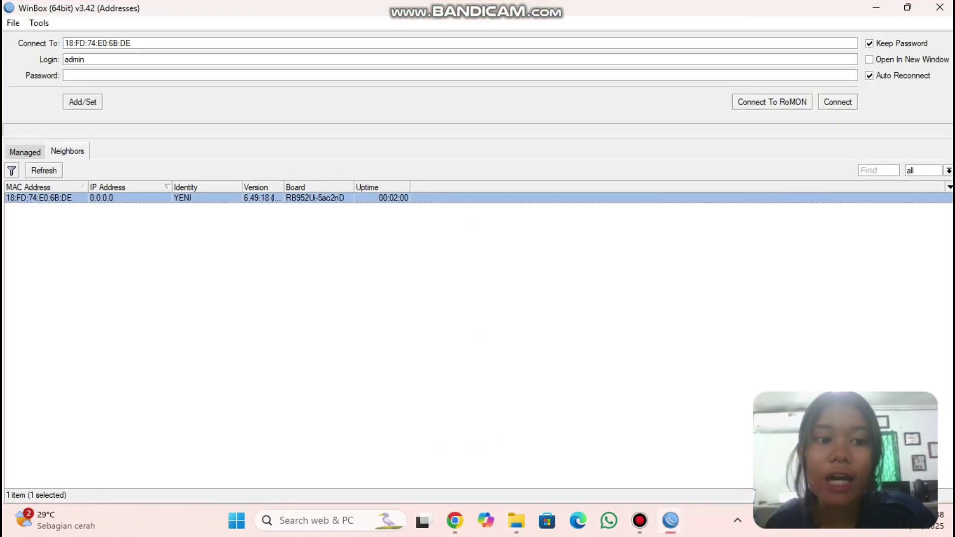
left_click(66, 76)
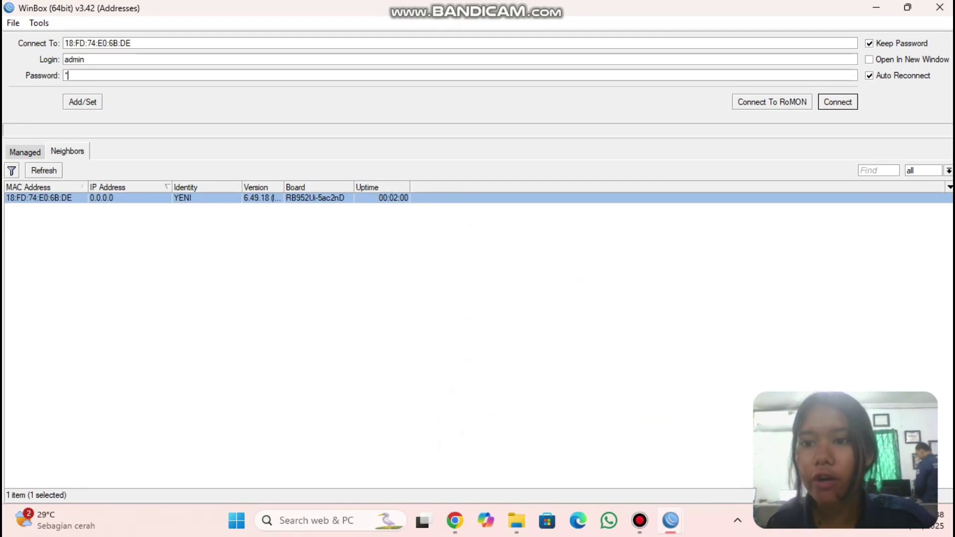
key("Return")
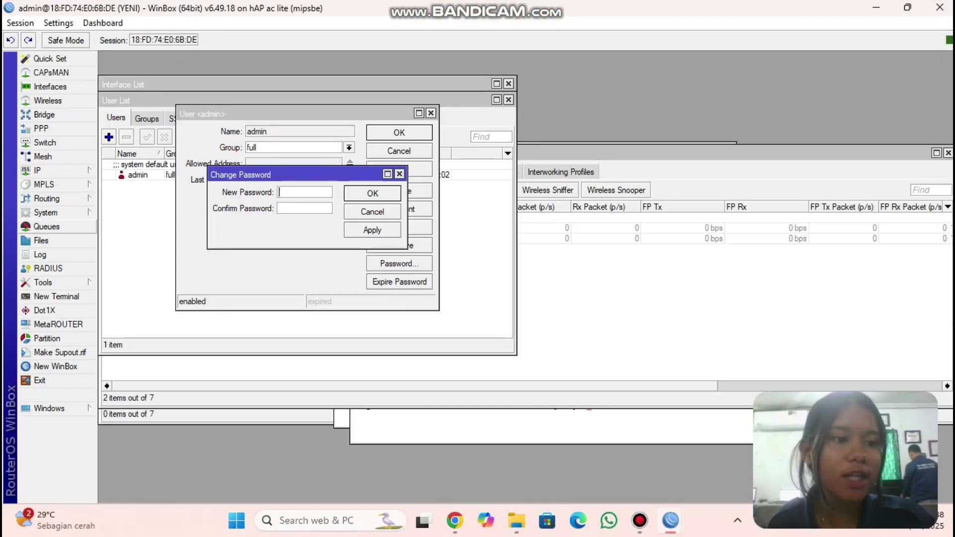
- Set the router's DNS servers to 8.8.8.8 and 8.8.4.4
left_click(37, 170)
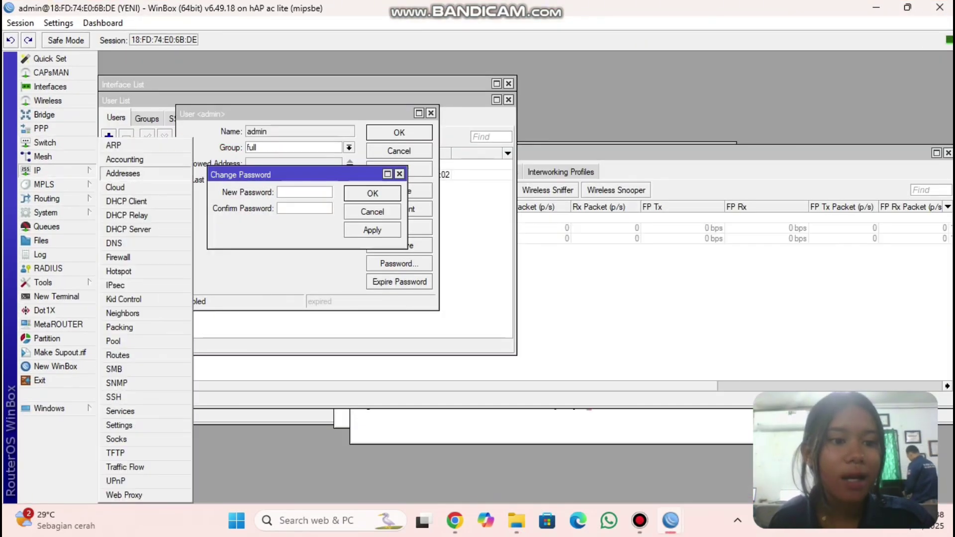
left_click(114, 243)
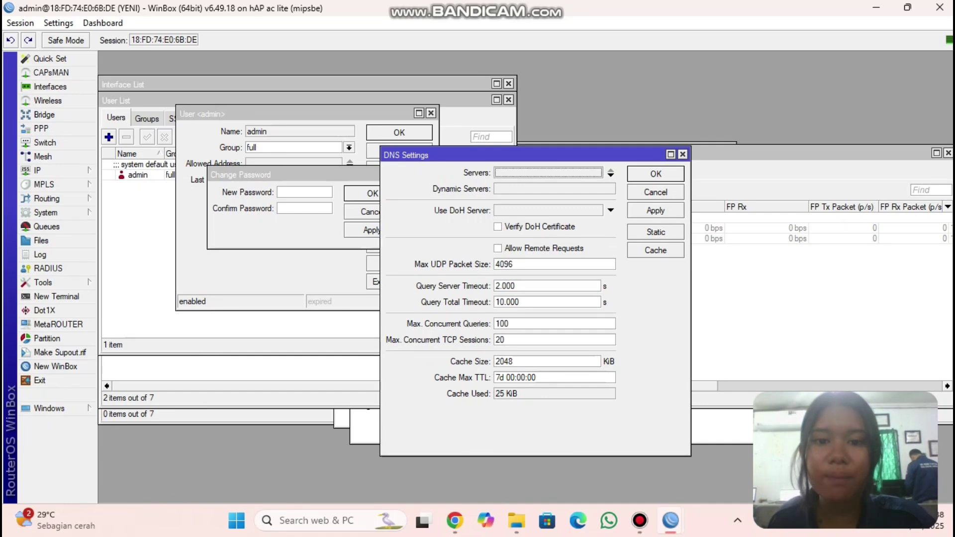
left_click(610, 175)
key("BackSpace")
type("8")
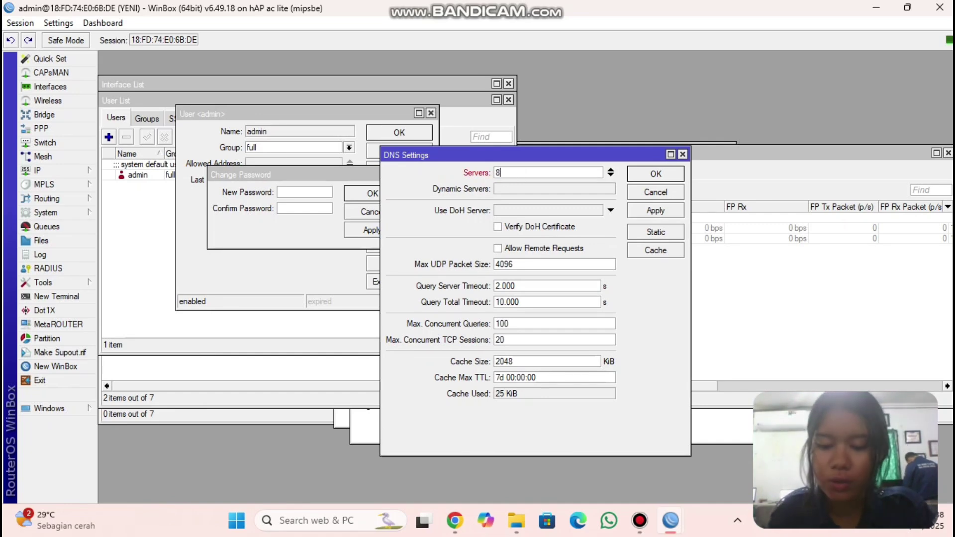
type(".8.8.8")
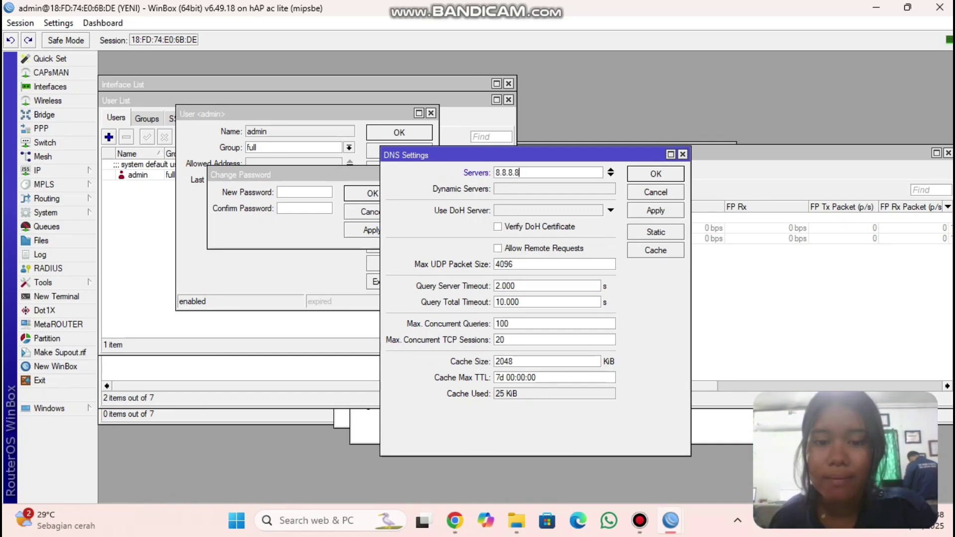
left_click(611, 175)
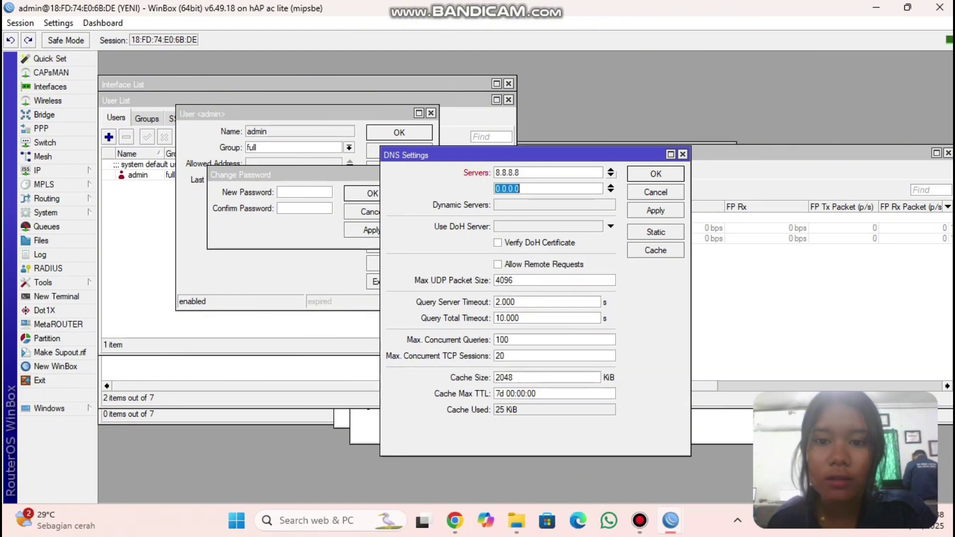
key("BackSpace")
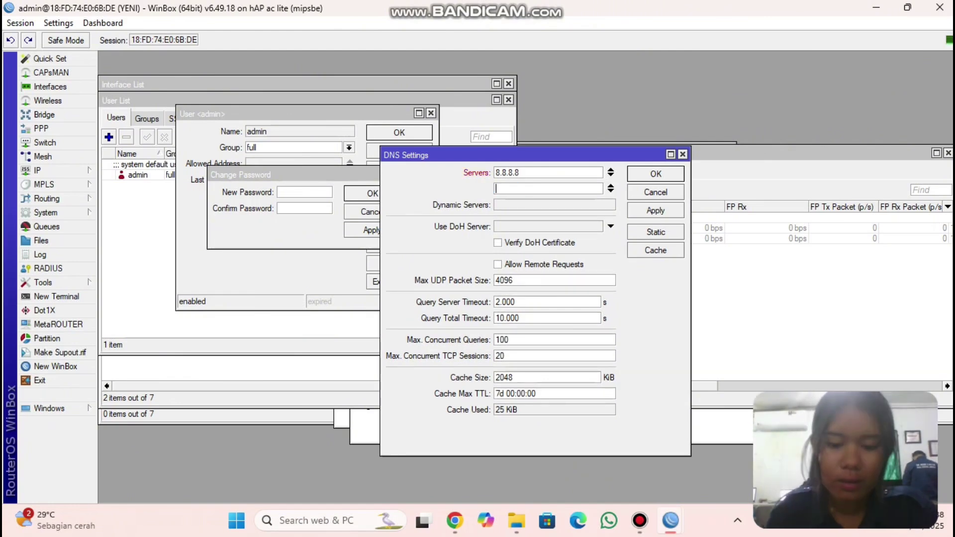
type("8.8.4")
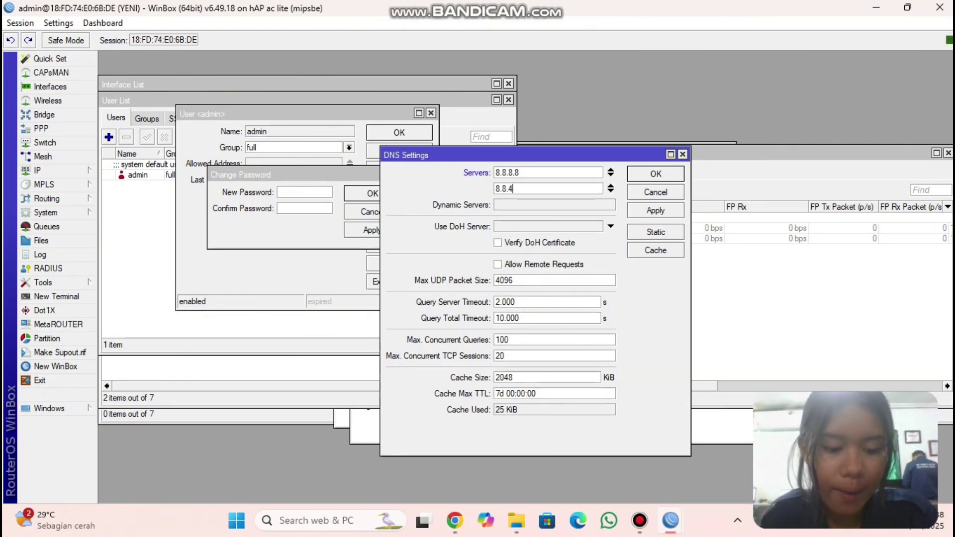
type(".4")
key("Return")
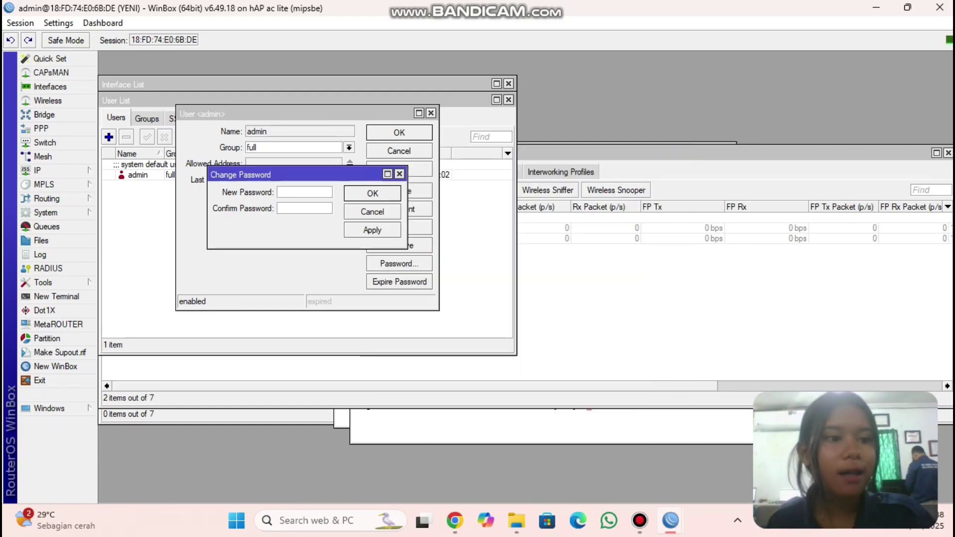
- Create a srcnat NAT rule with out-interface ether1 and action masquerade
left_click(37, 170)
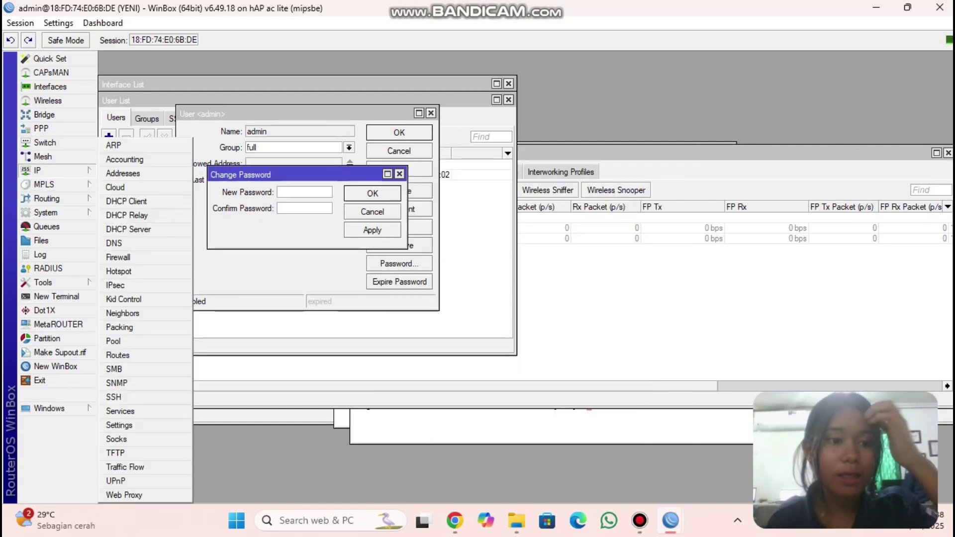
left_click(118, 257)
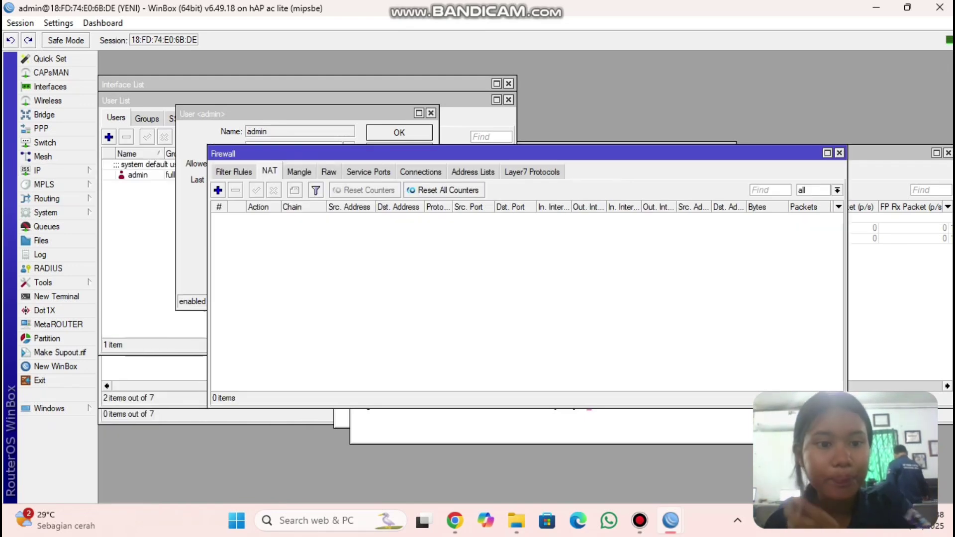
left_click(218, 190)
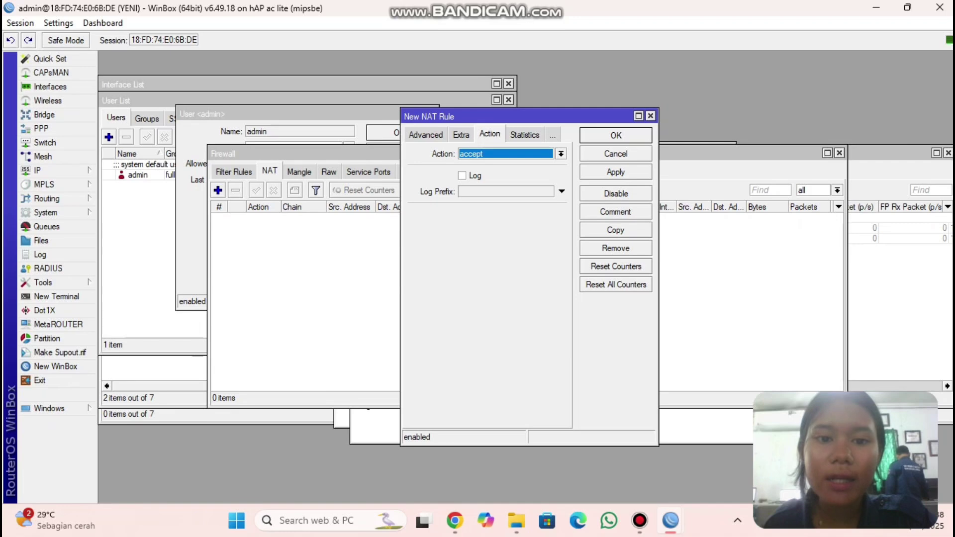
left_click(426, 135)
left_click(422, 135)
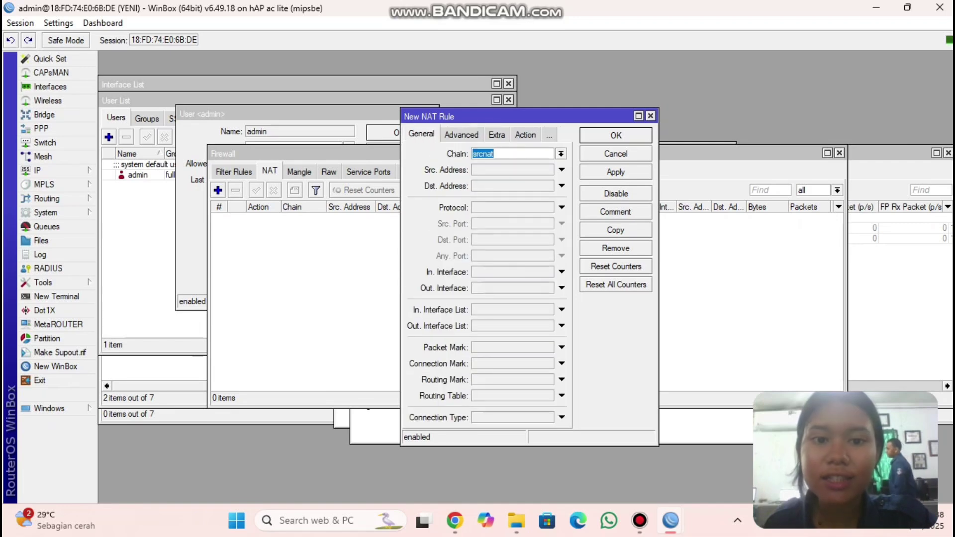
left_click(561, 288)
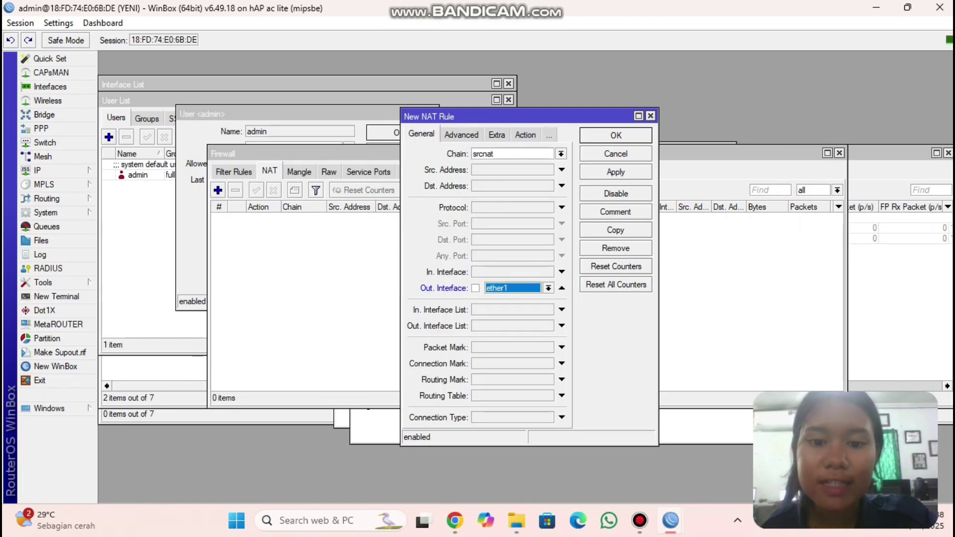
left_click(525, 135)
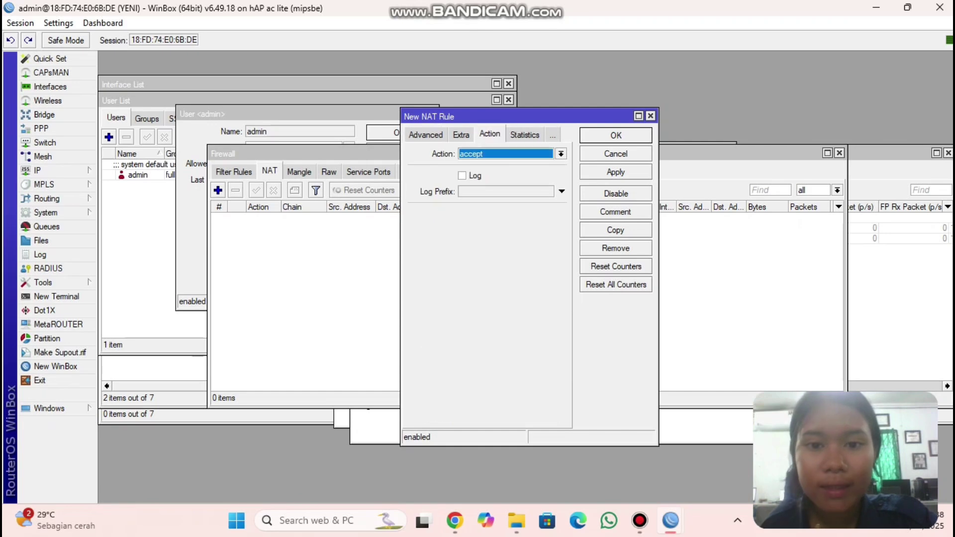
left_click(561, 154)
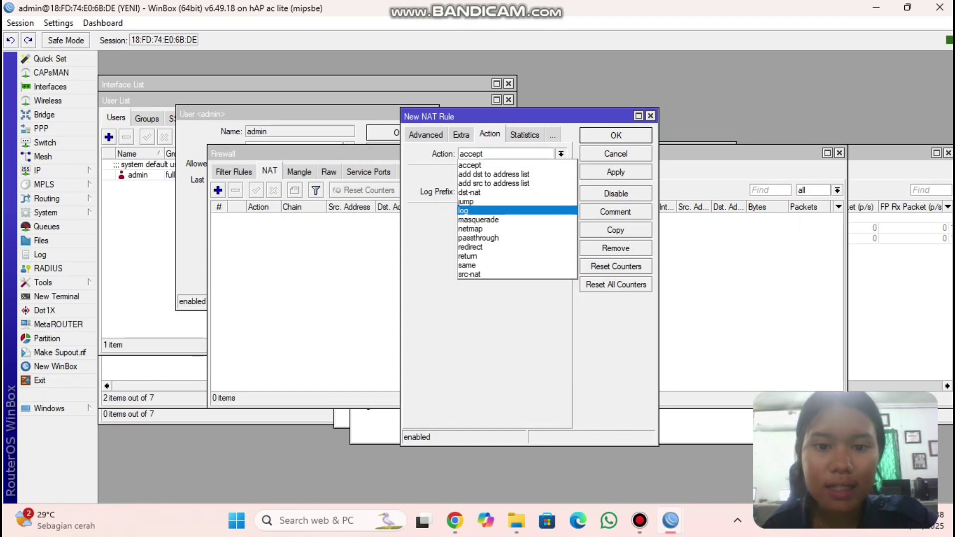
left_click(497, 227)
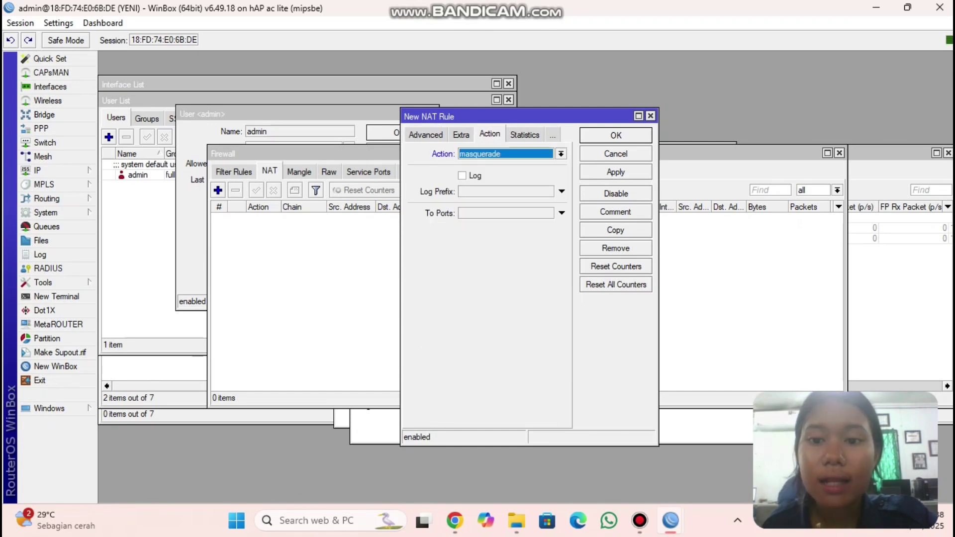
left_click(616, 172)
key("Return")
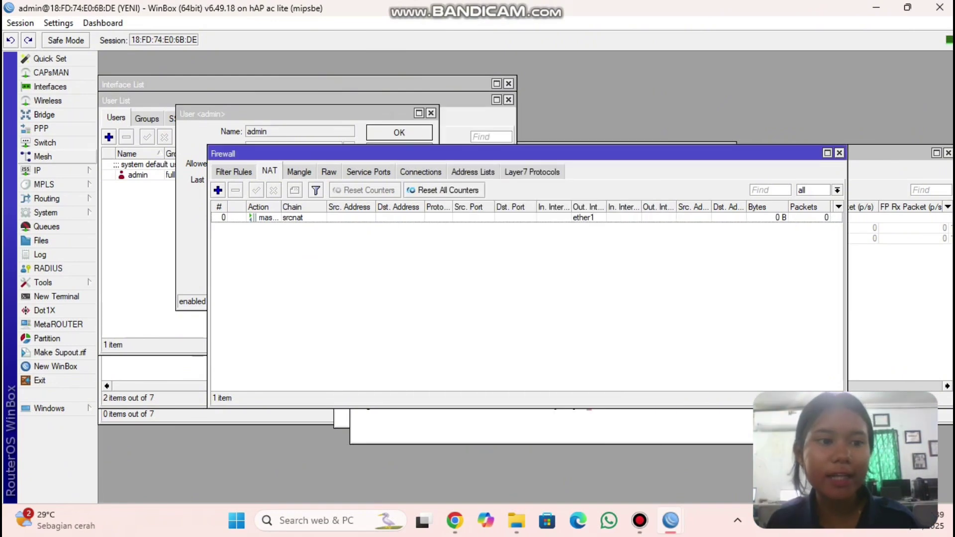
left_click(45, 170)
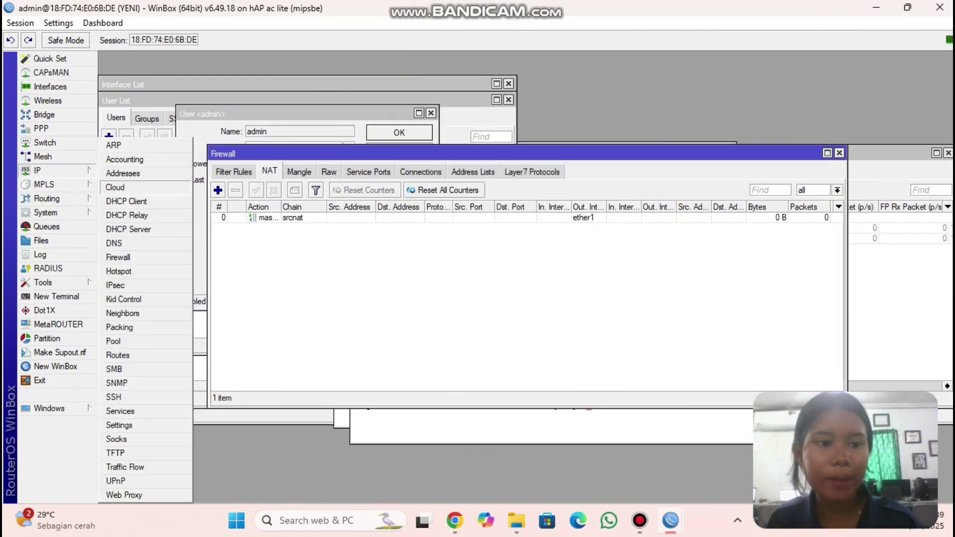
- Add a DHCP client on ether1 and apply it until it is bound
left_click(126, 201)
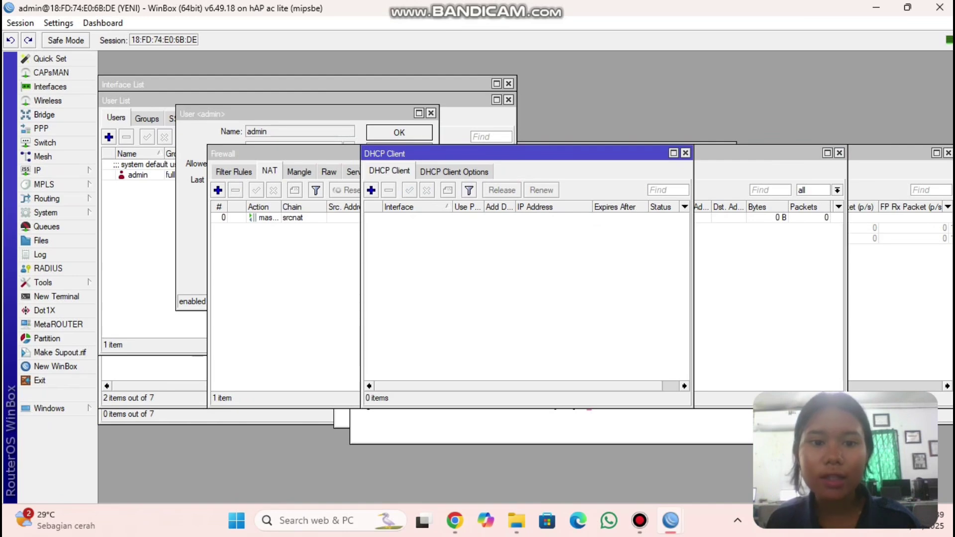
left_click(371, 190)
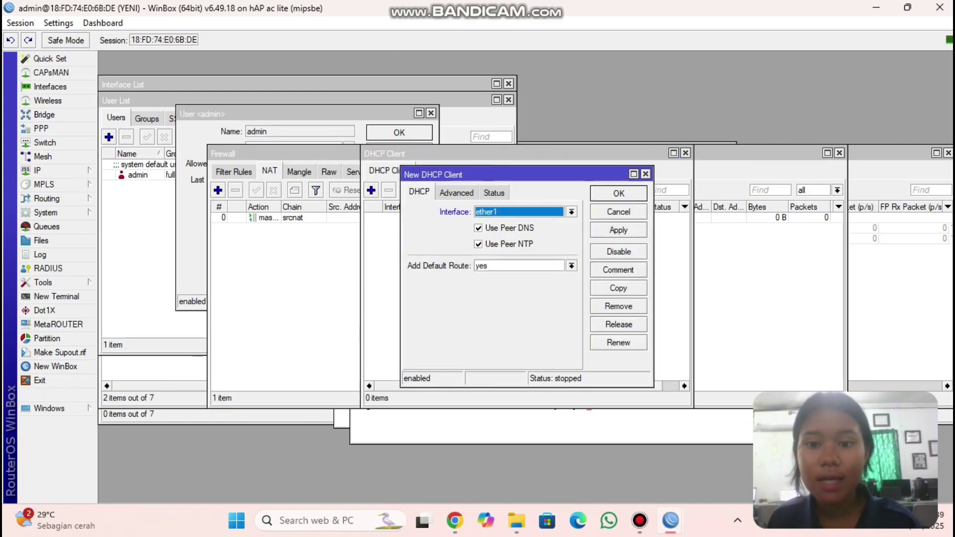
left_click(618, 230)
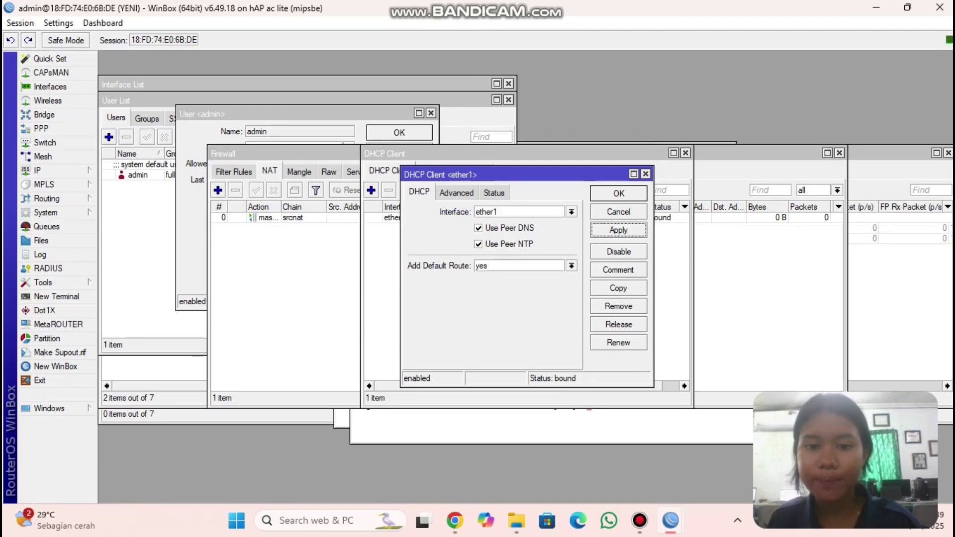
left_click(618, 194)
left_click(685, 153)
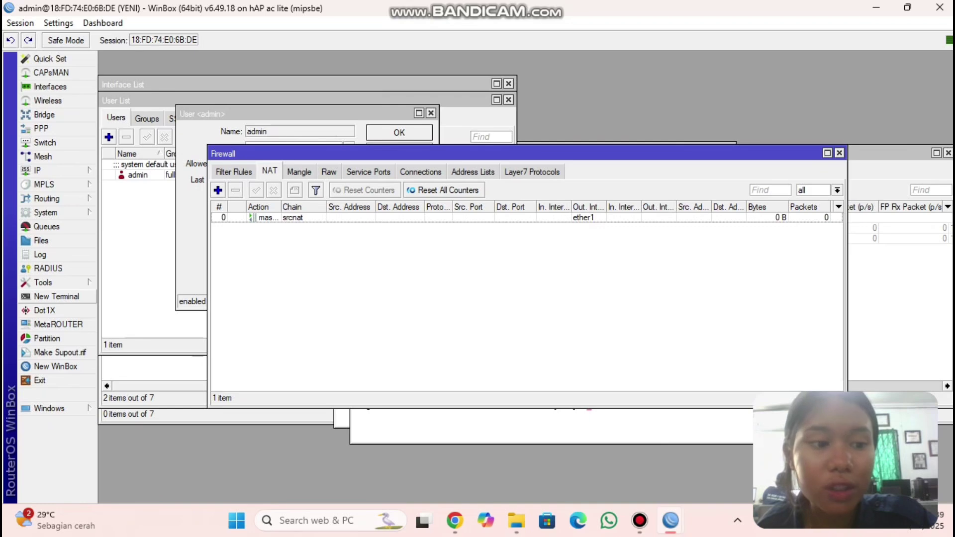
- In a new terminal, answer n to the license prompt and ping 8.8.8.8
left_click(57, 296)
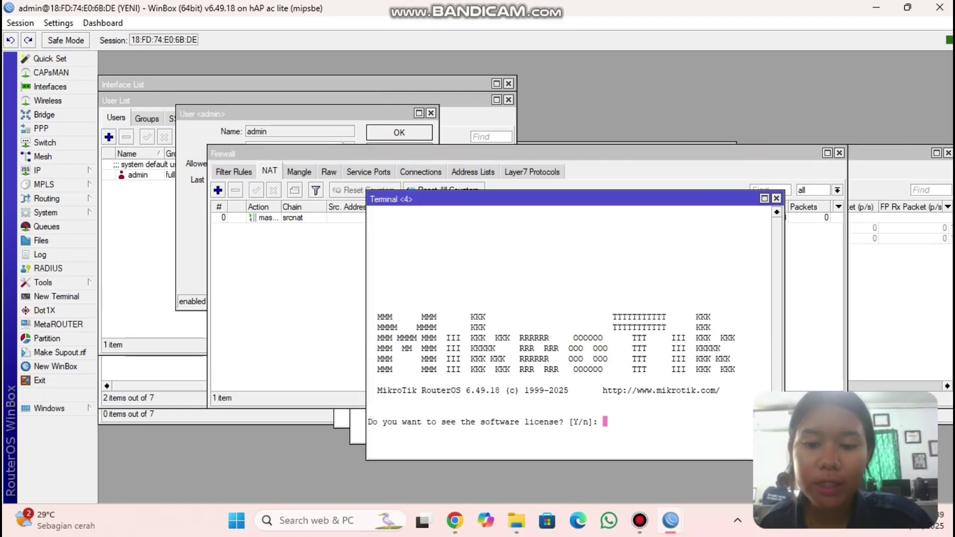
type("n@YENI] > ")
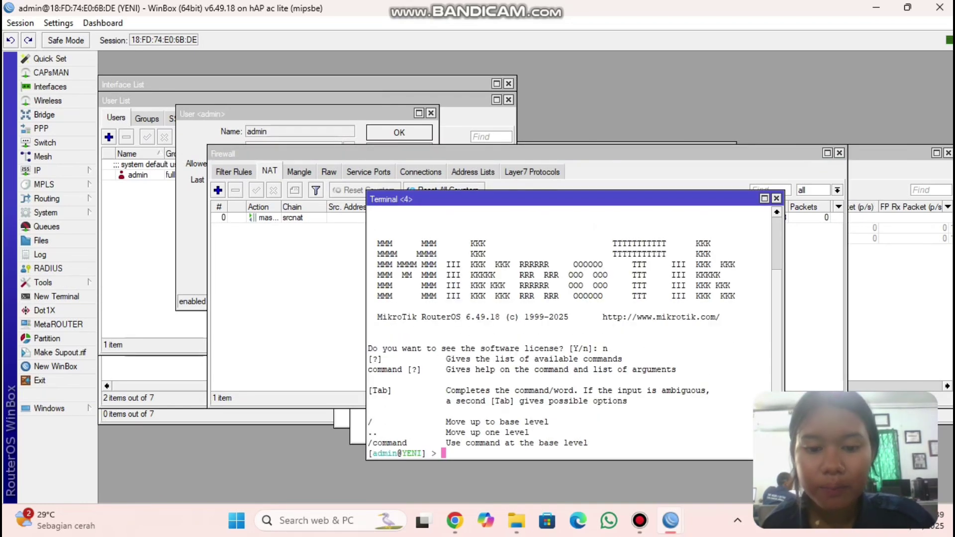
type("ping")
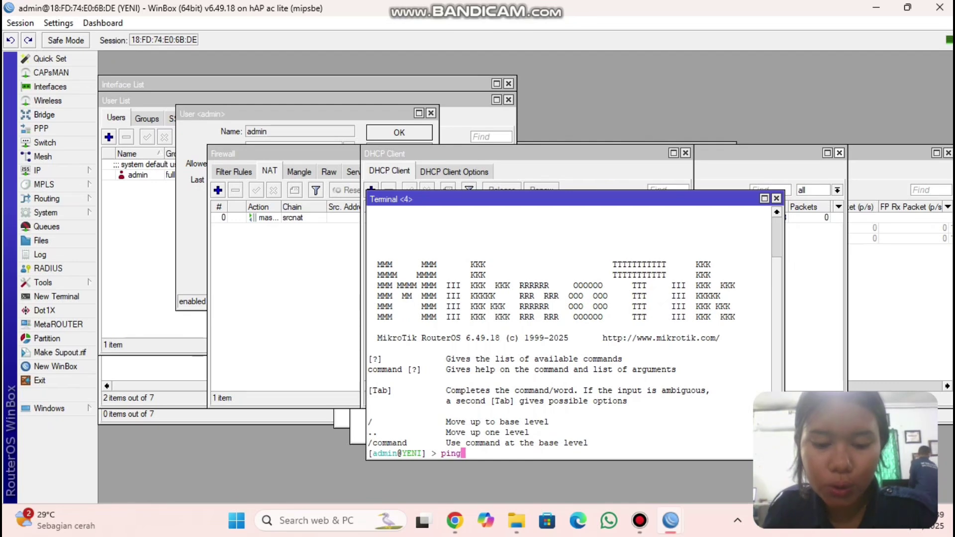
type(" 8.8.8.8")
key("Return")
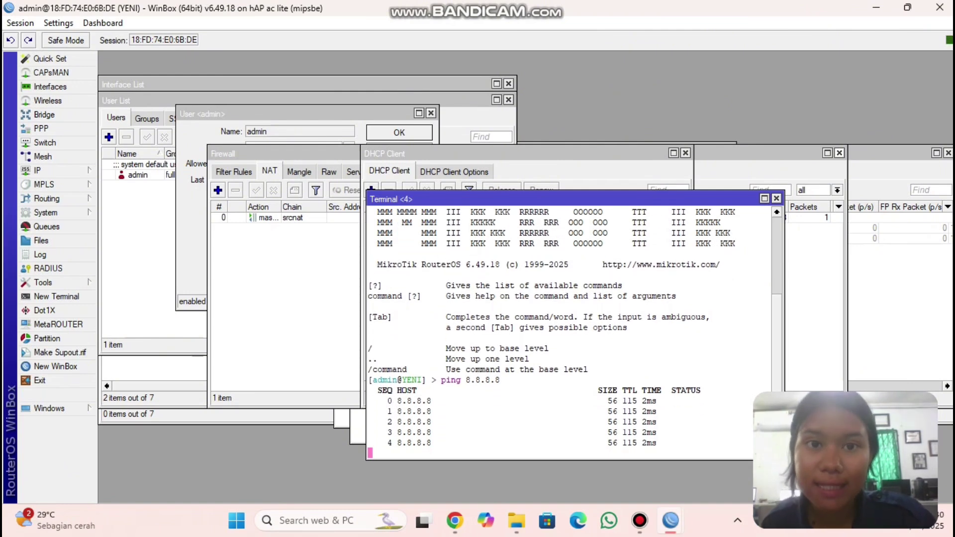
- Add the IP address 192.168.20.1/24 on interface ether2
left_click(40, 171)
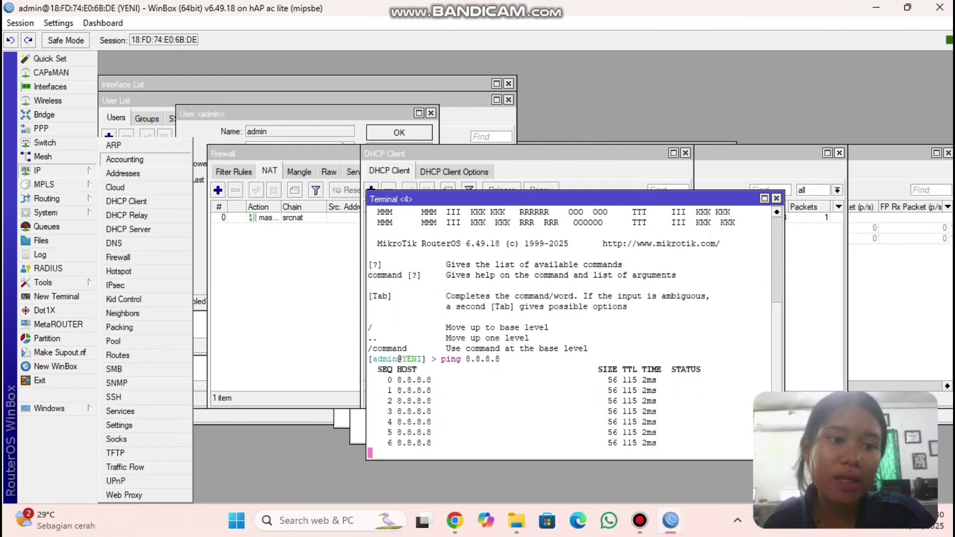
left_click(123, 173)
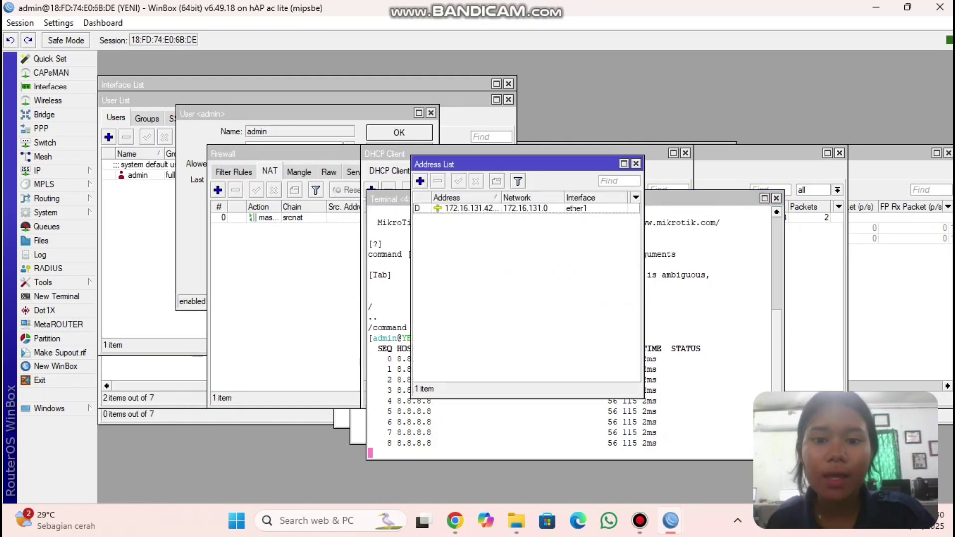
left_click(420, 181)
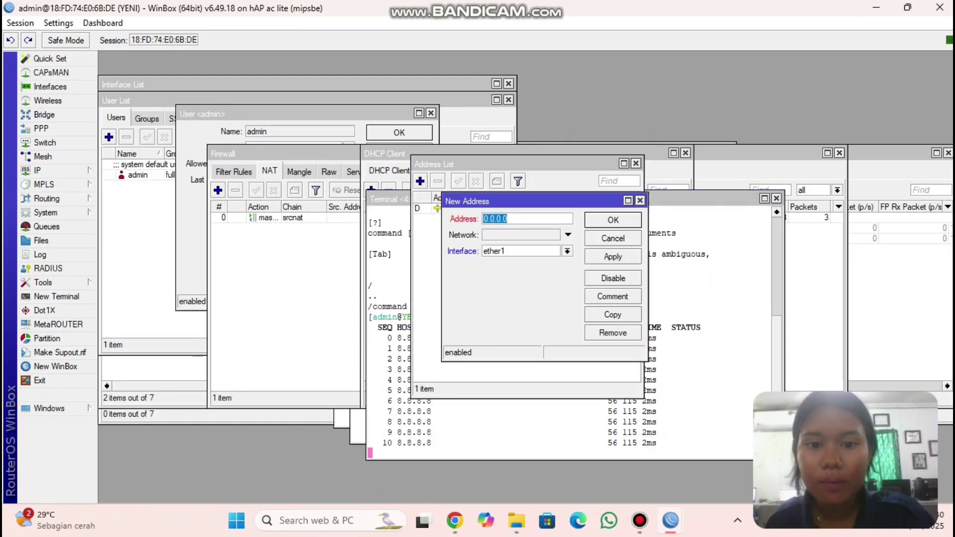
key("BackSpace")
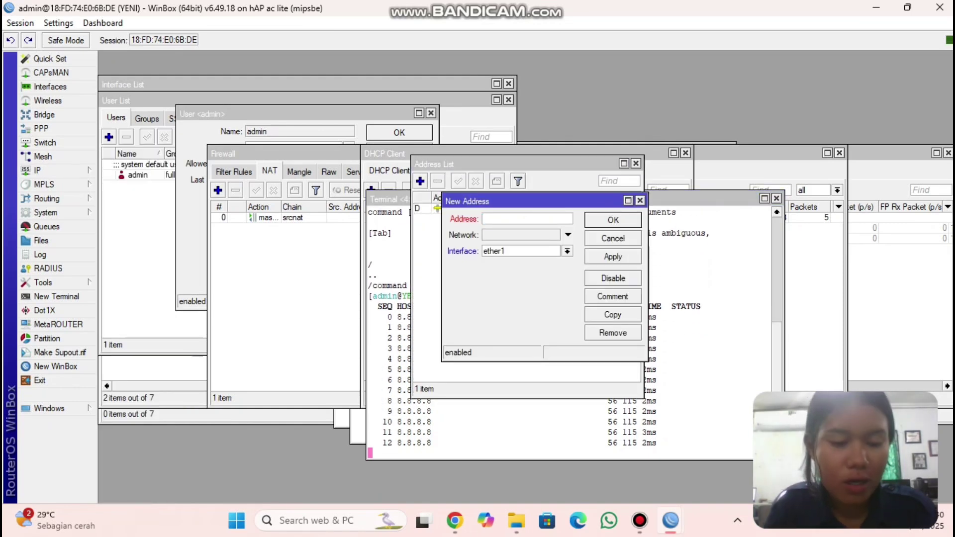
type("1")
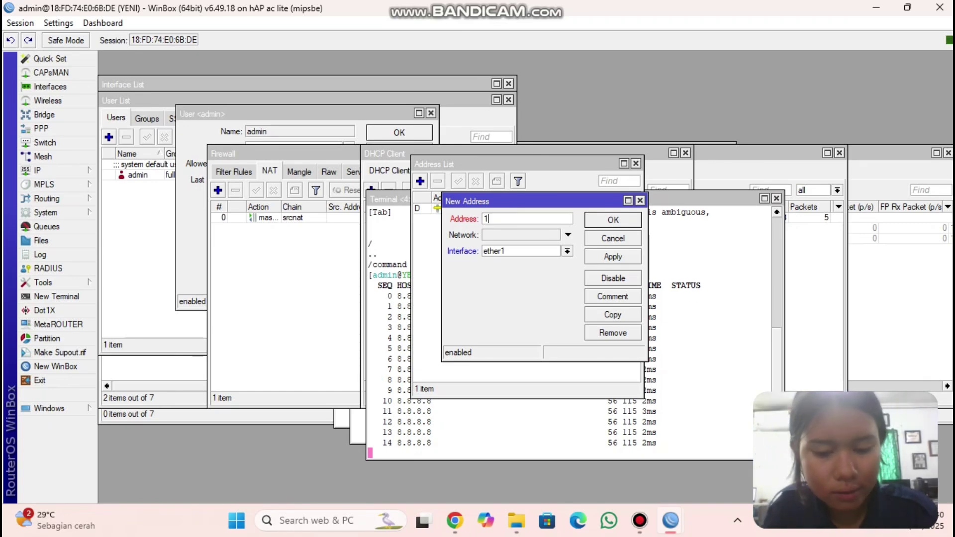
type("92.")
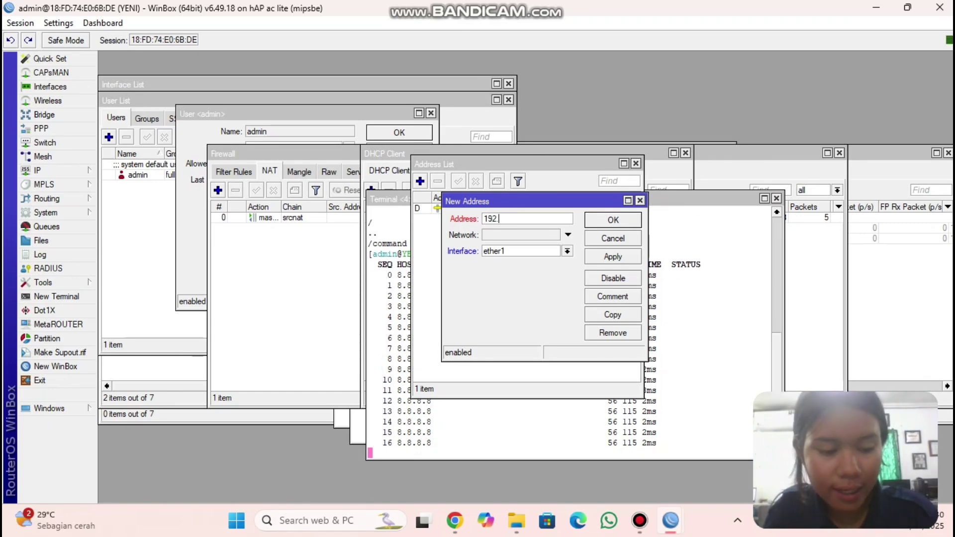
type("168.")
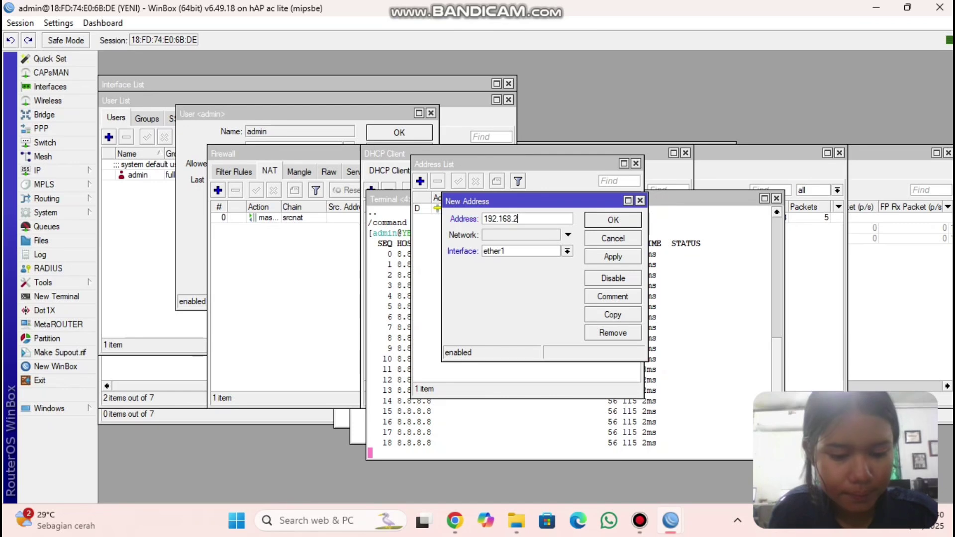
type("20.1/24")
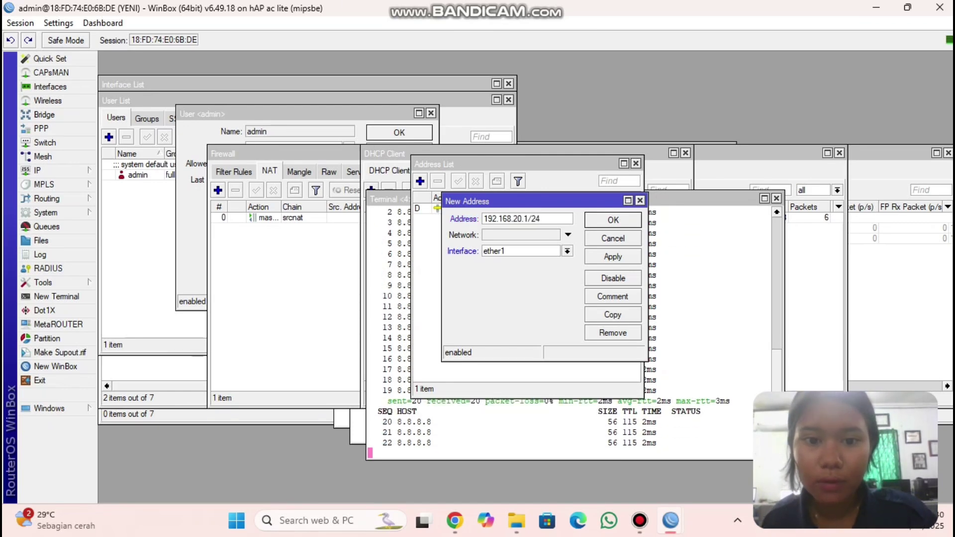
left_click(567, 250)
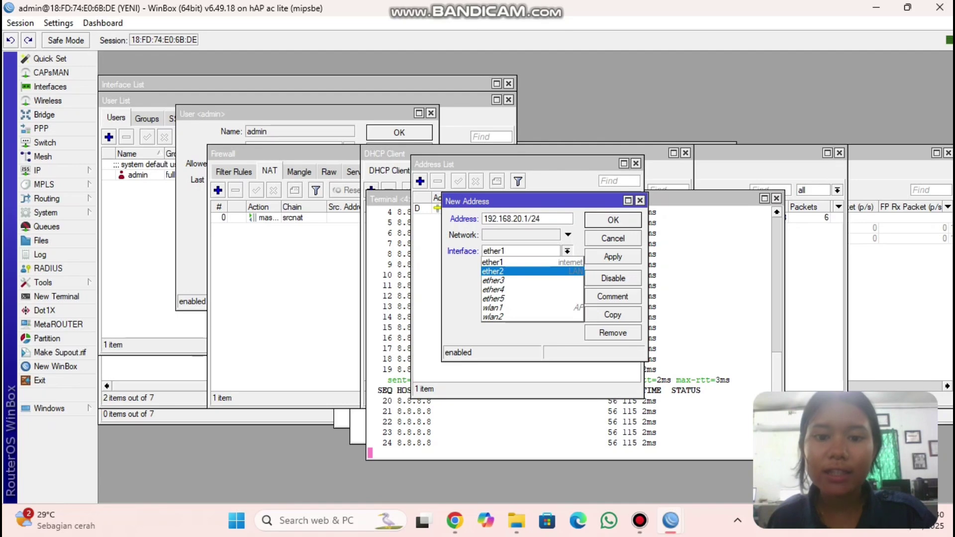
key("Return")
key("Return")
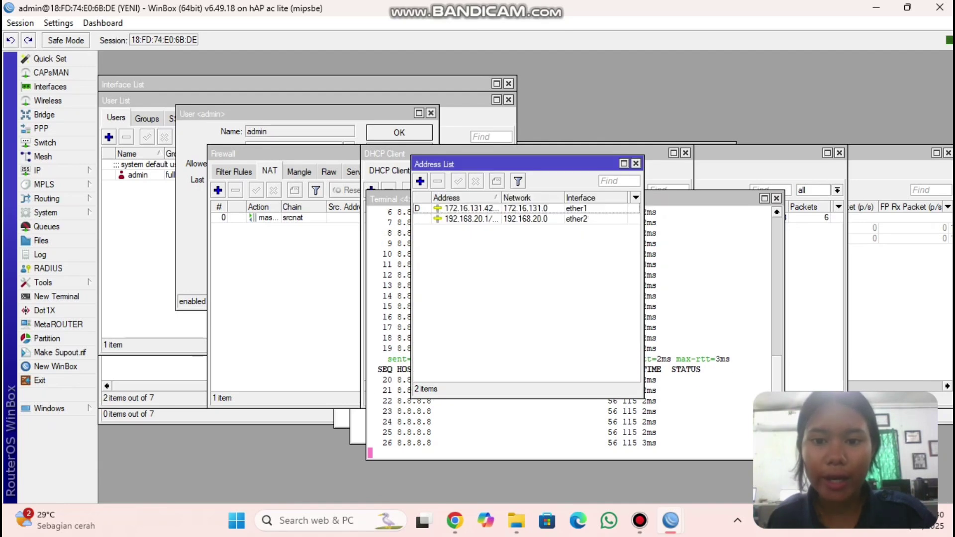
- Add the IP address 192.168.25.1/24 on interface wlan1
left_click(419, 181)
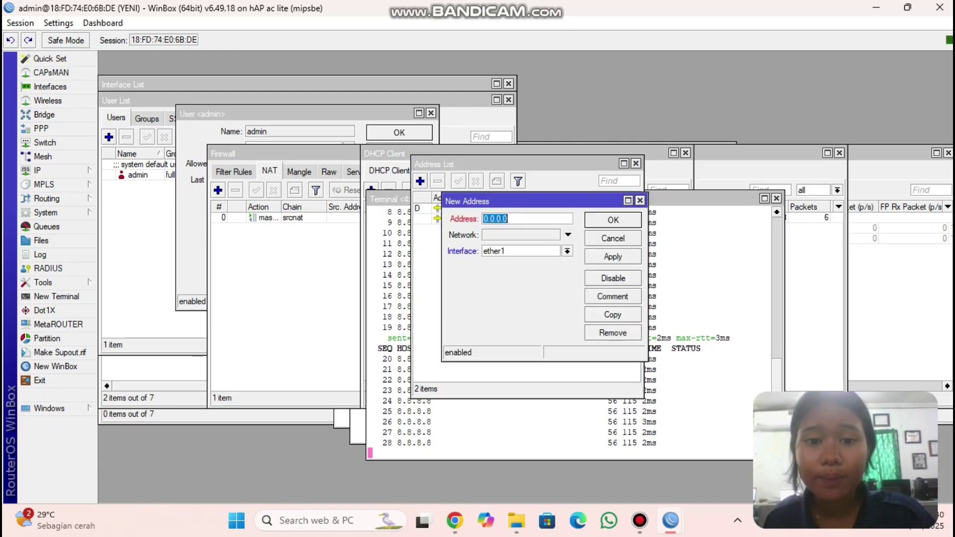
key("BackSpace")
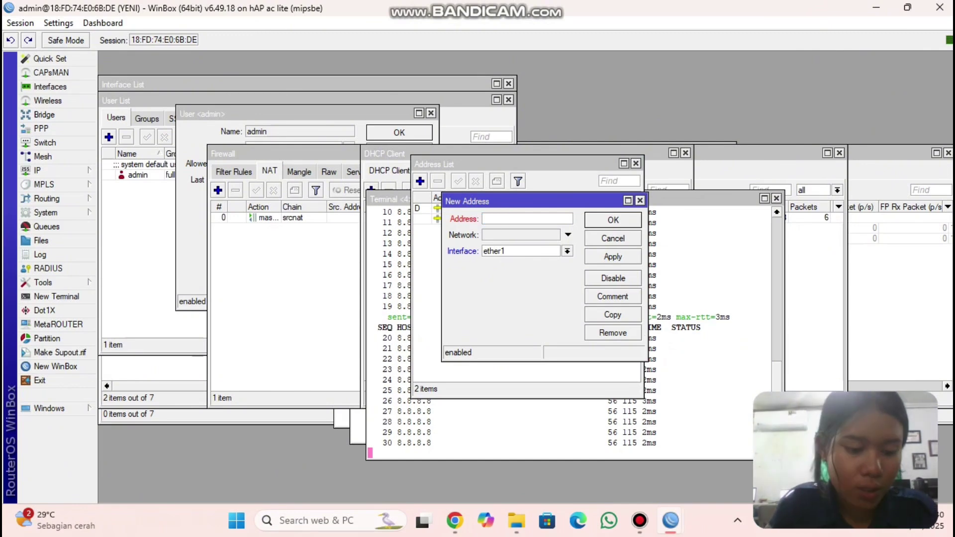
type("19")
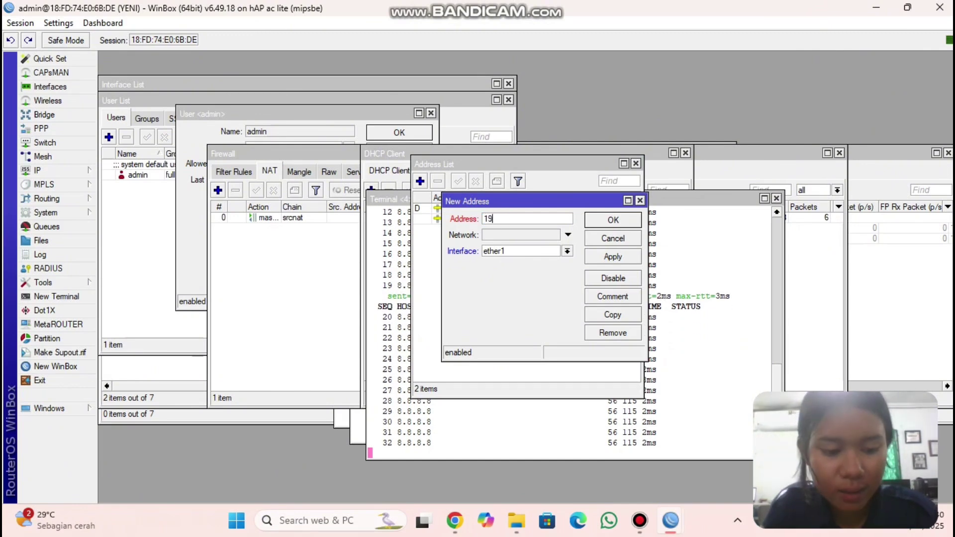
type("2.168")
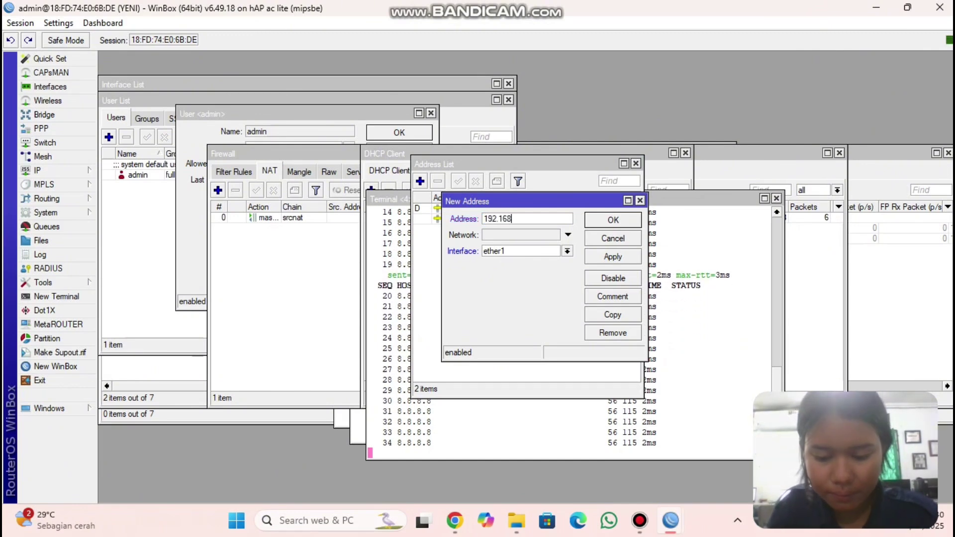
type(".25.")
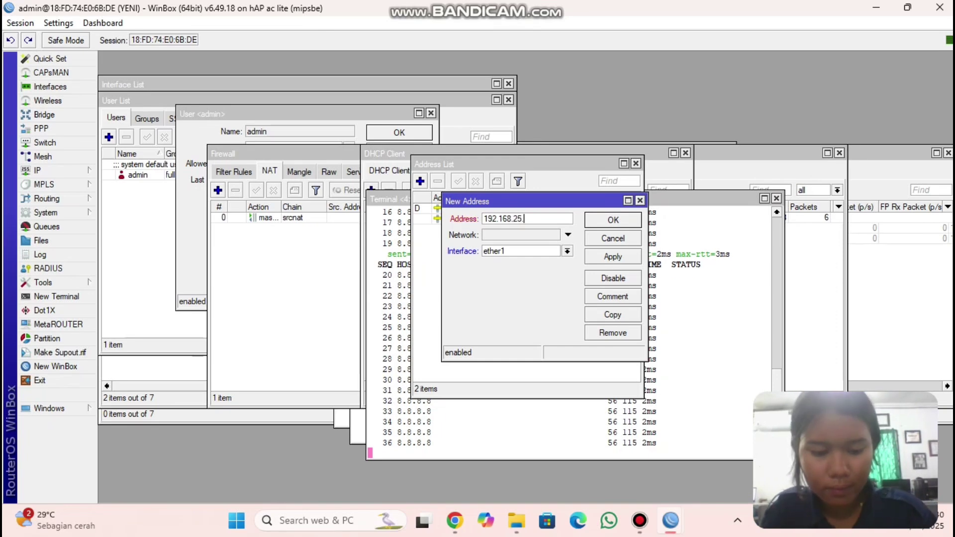
type("1/2")
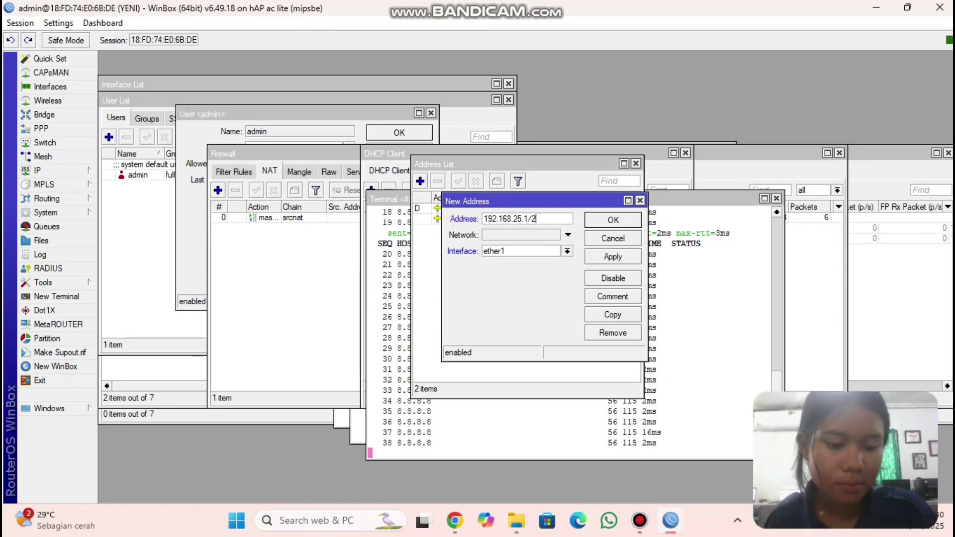
type("4")
left_click(567, 251)
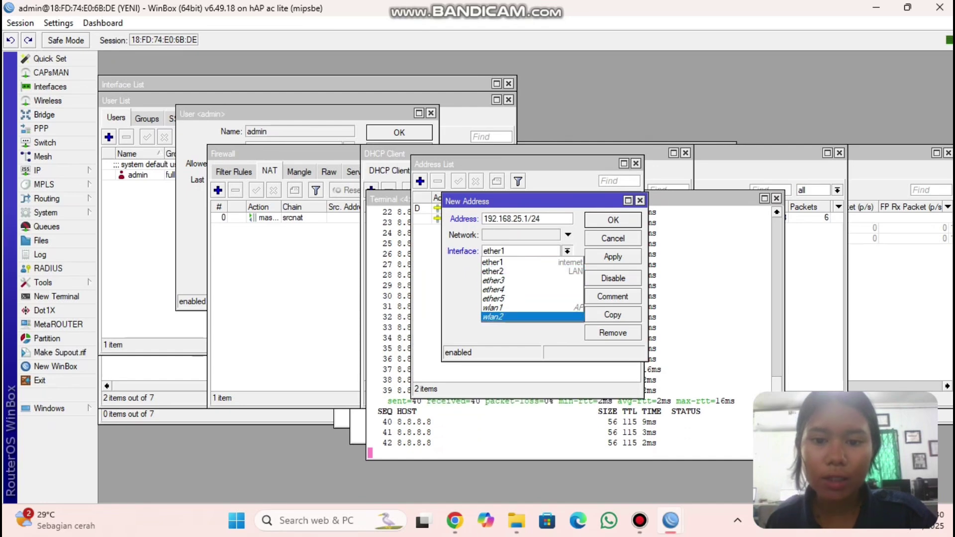
left_click(517, 308)
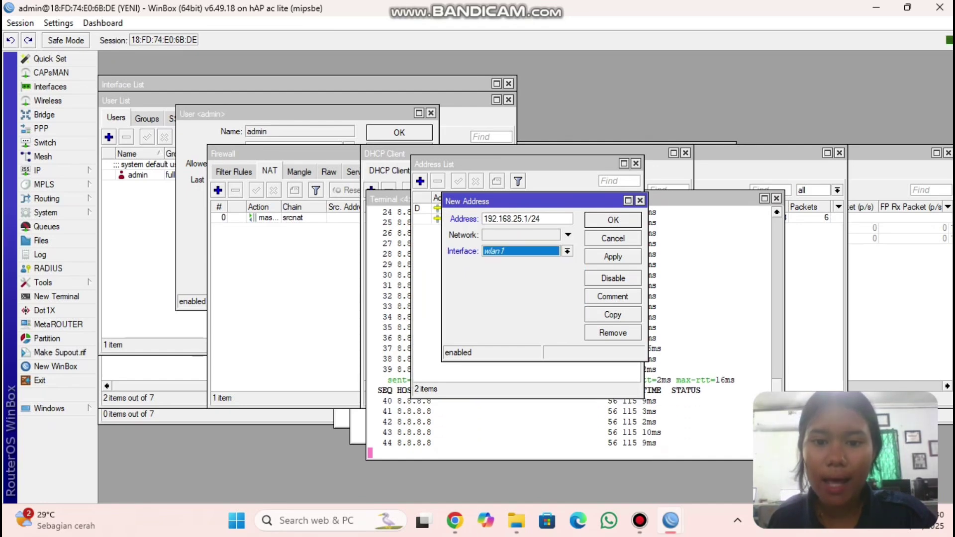
left_click(613, 257)
left_click(613, 219)
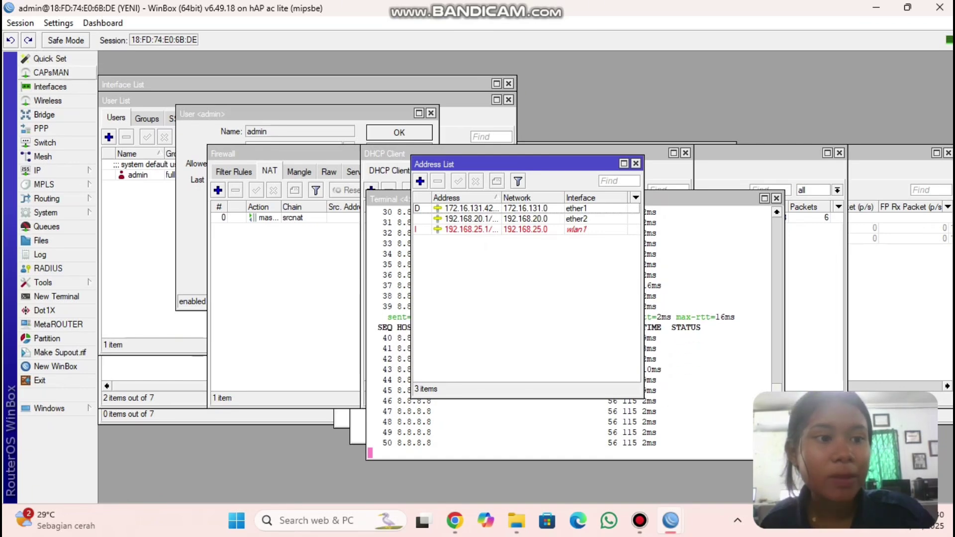
- Enable wlan1 and confirm its 192.168.25.1/24 address is now active
left_click(50, 86)
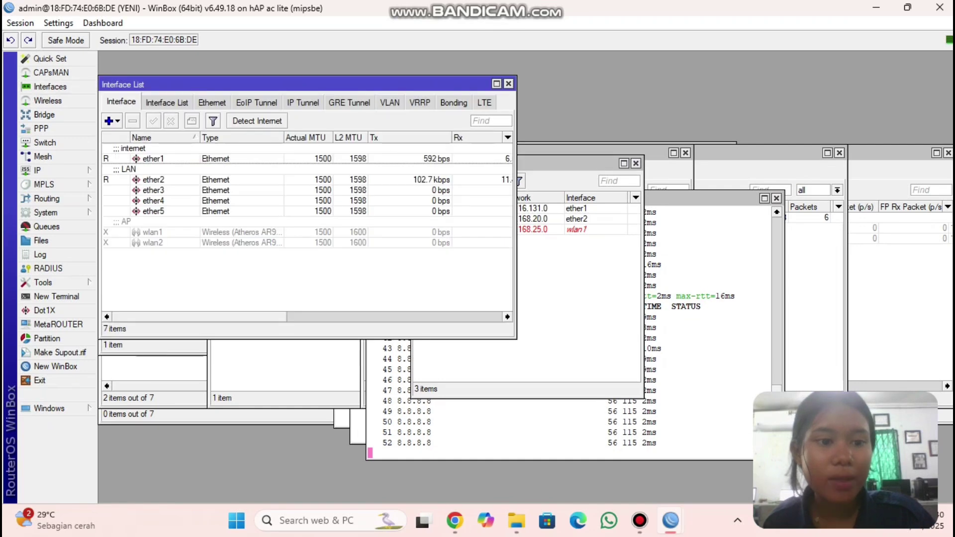
left_click(152, 232)
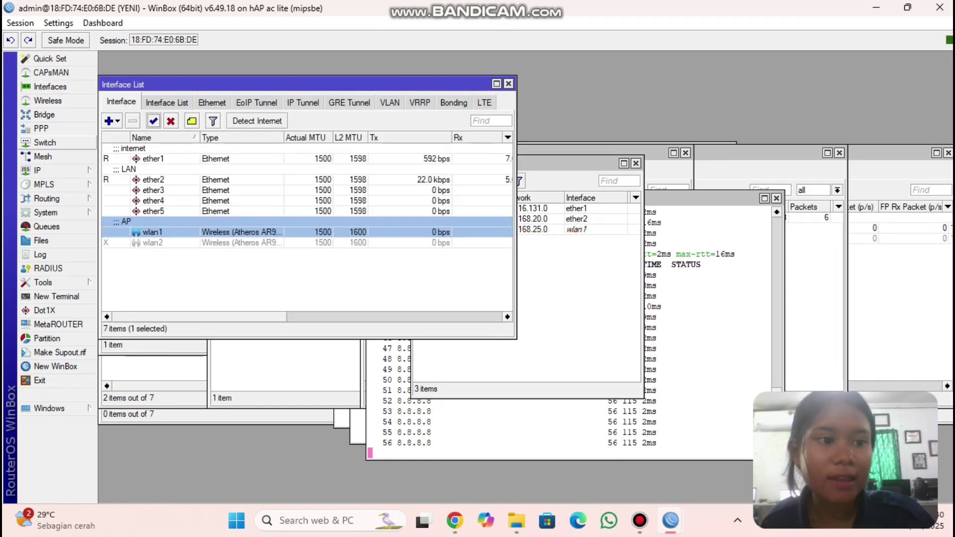
left_click(45, 170)
left_click(123, 173)
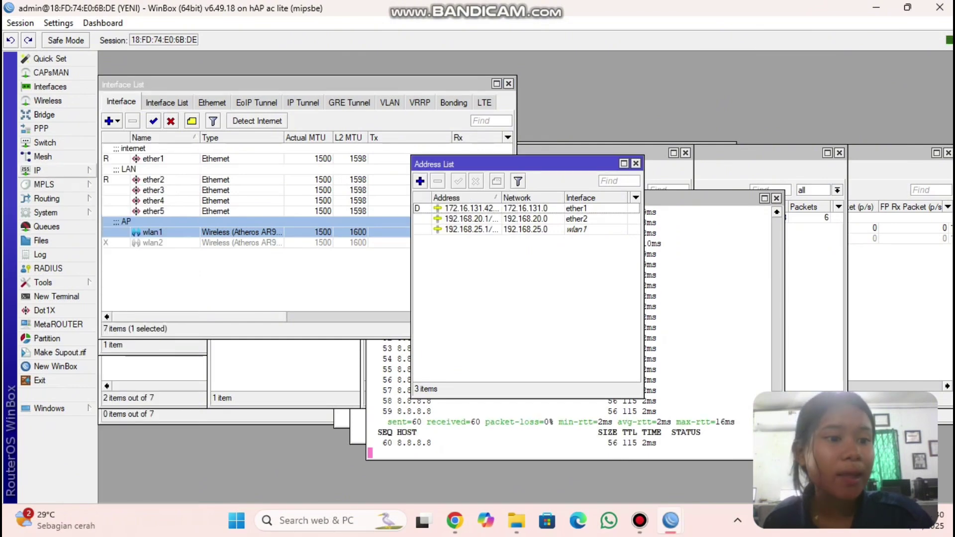
left_click(45, 170)
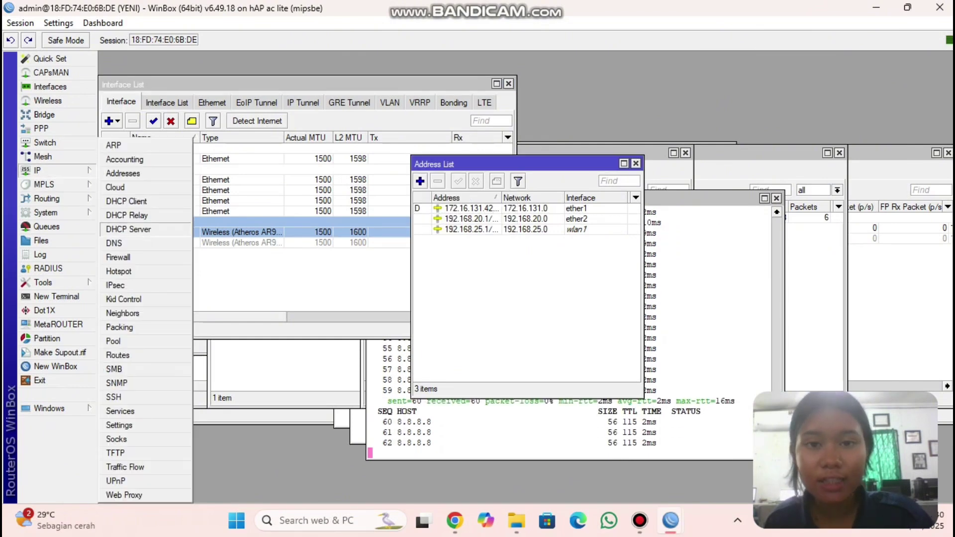
- Run DHCP Setup on ether2 with defaults, creating dhcp1 with pool dhcp_pool0 and a 00:10:00 lease
left_click(129, 228)
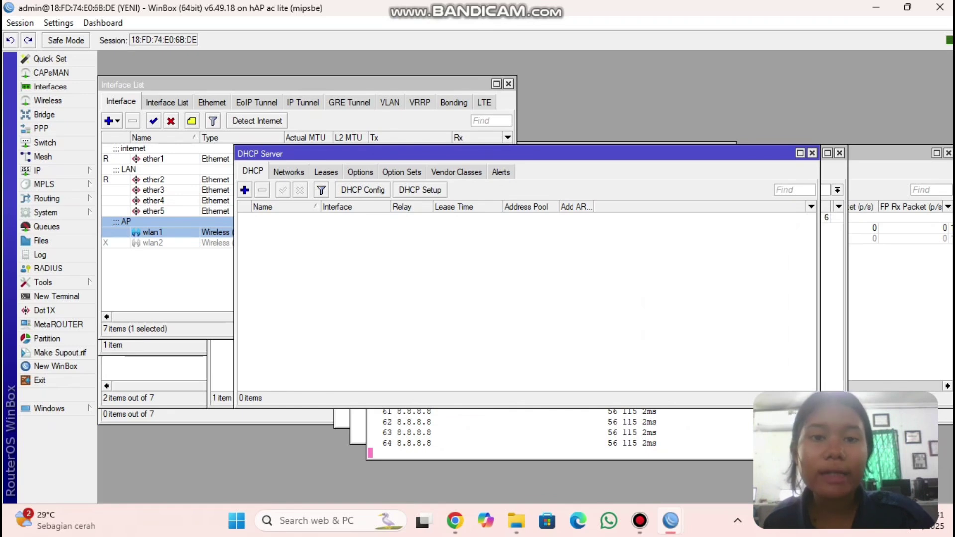
left_click(420, 190)
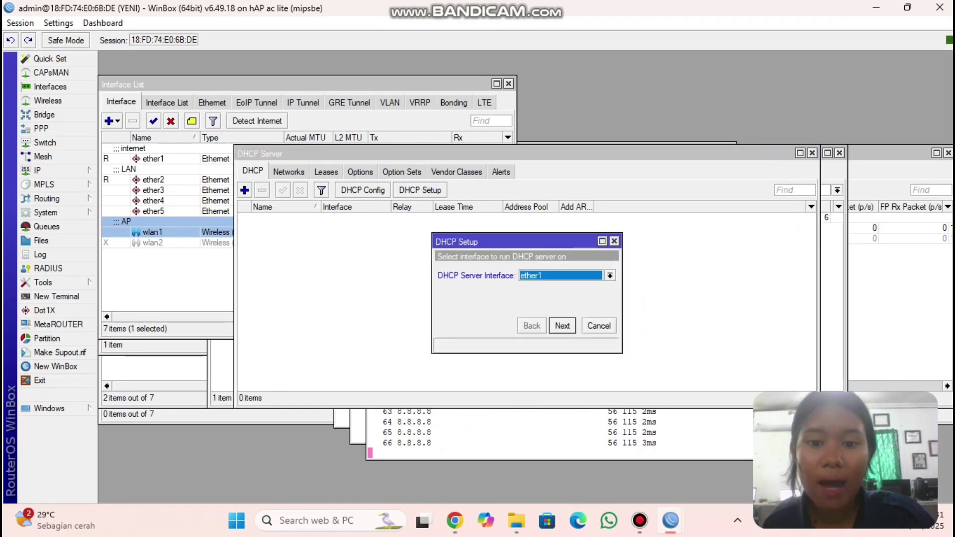
left_click(610, 275)
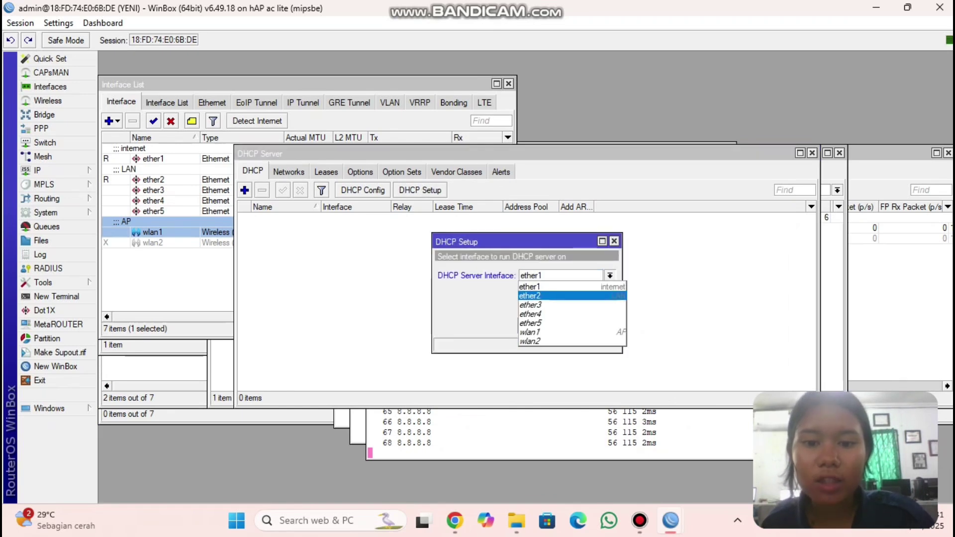
left_click(547, 293)
left_click(562, 325)
left_click(562, 326)
left_click(562, 325)
left_click(562, 325)
left_click(562, 325)
left_click(562, 325)
key("Return")
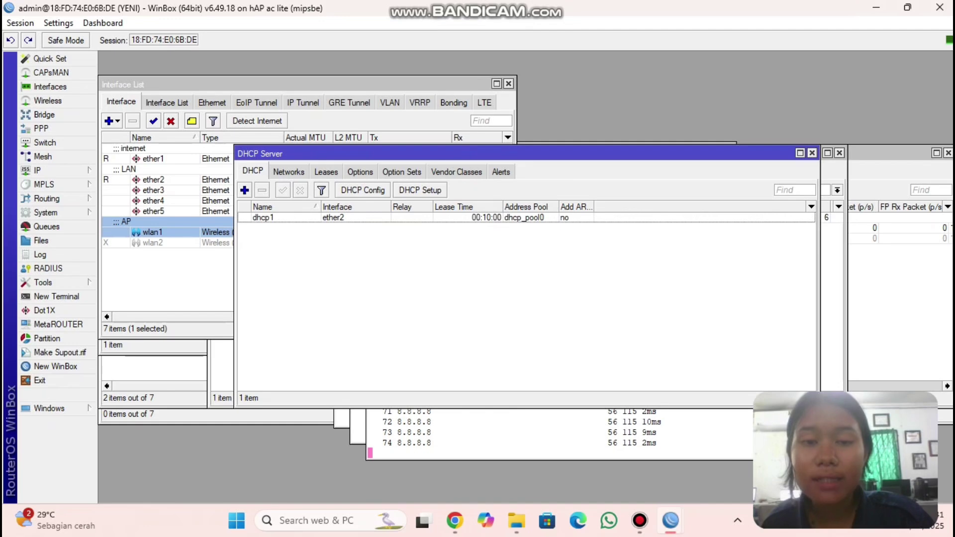
- Run DHCP Setup again on wlan1, creating dhcp2 with gateway 192.168.25.1 and pool dhcp_pool1
left_click(420, 190)
key("alt+Down")
key("Down")
key("Down")
key("Down")
key("Down")
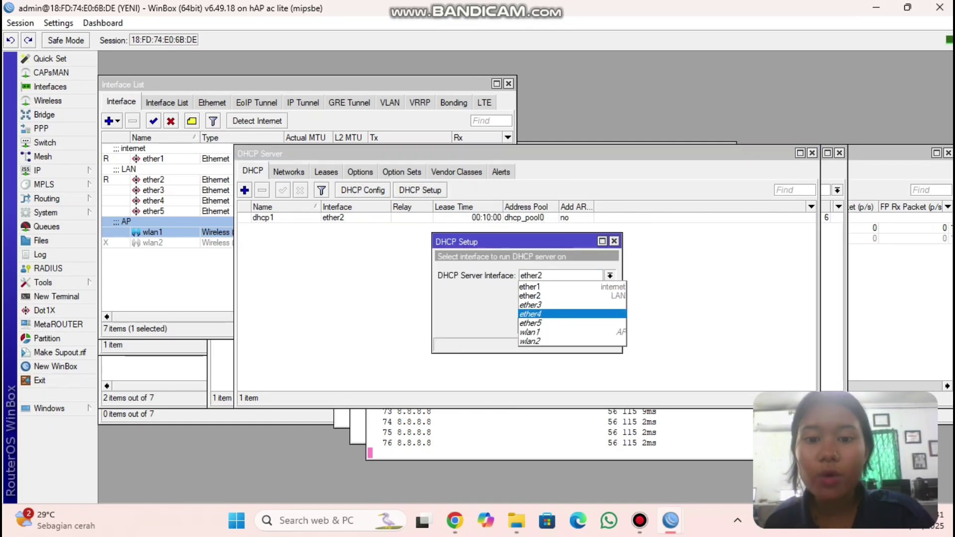
key("Return")
key("Return")
key("Return")
key("Return")
key("Return")
key("Return")
key("Return")
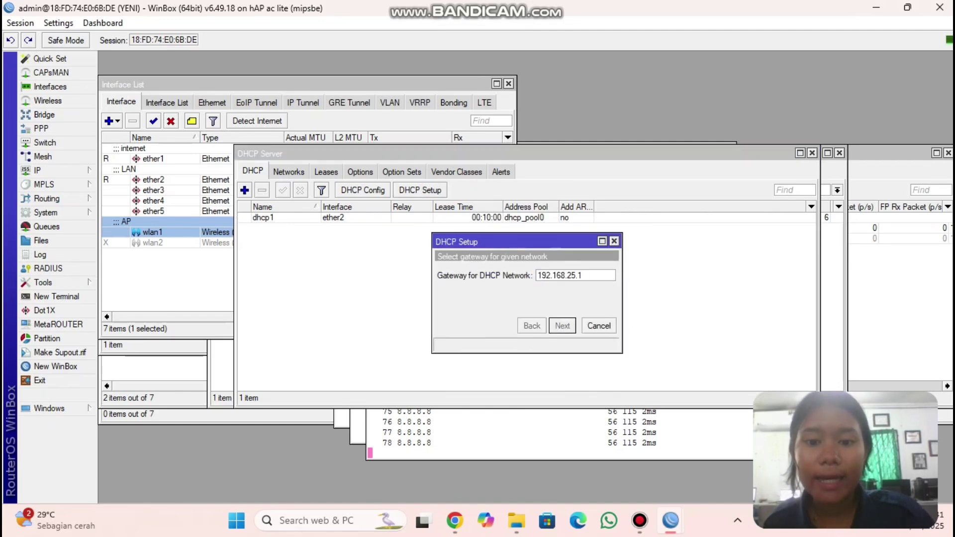
key("Return")
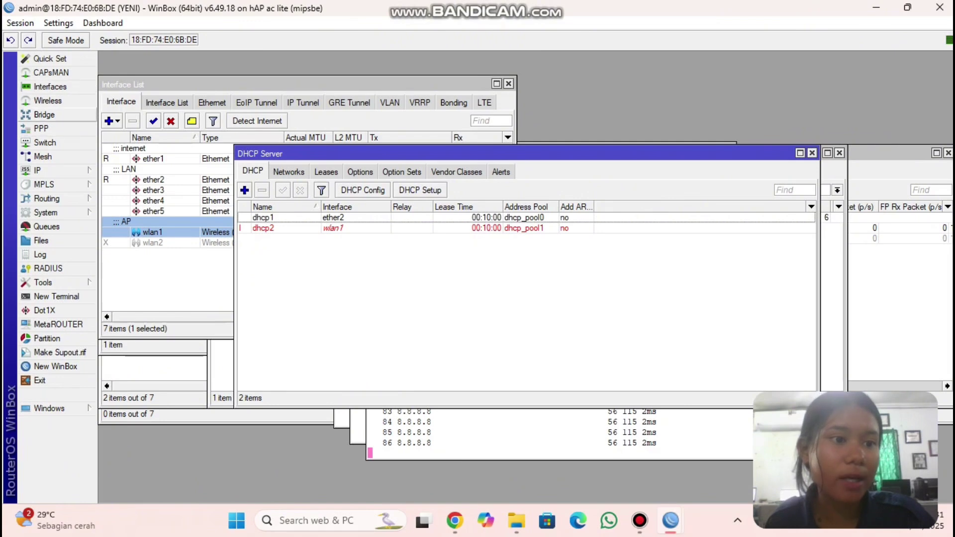
left_click(50, 86)
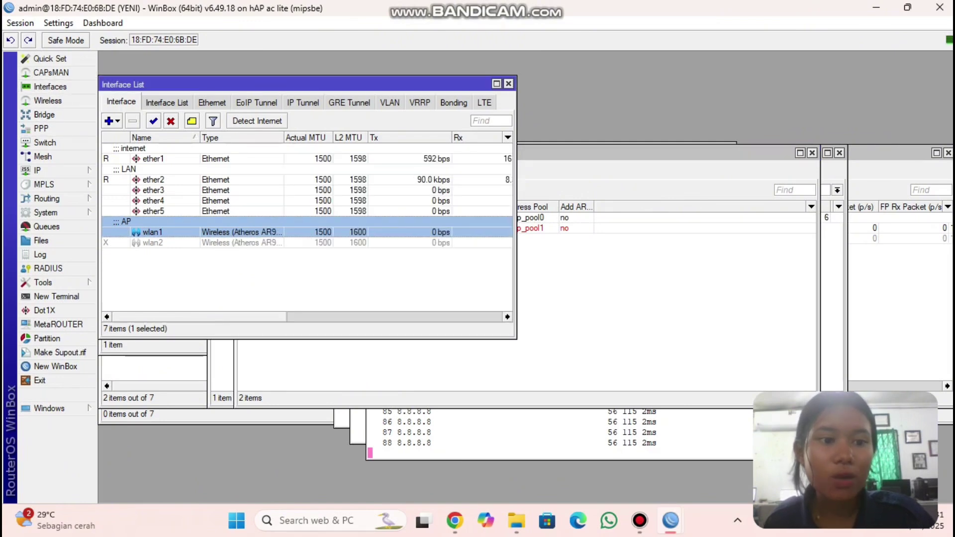
- Set wlan1 to ap bridge mode on the 2GHz-B/G/N band
double_click(152, 233)
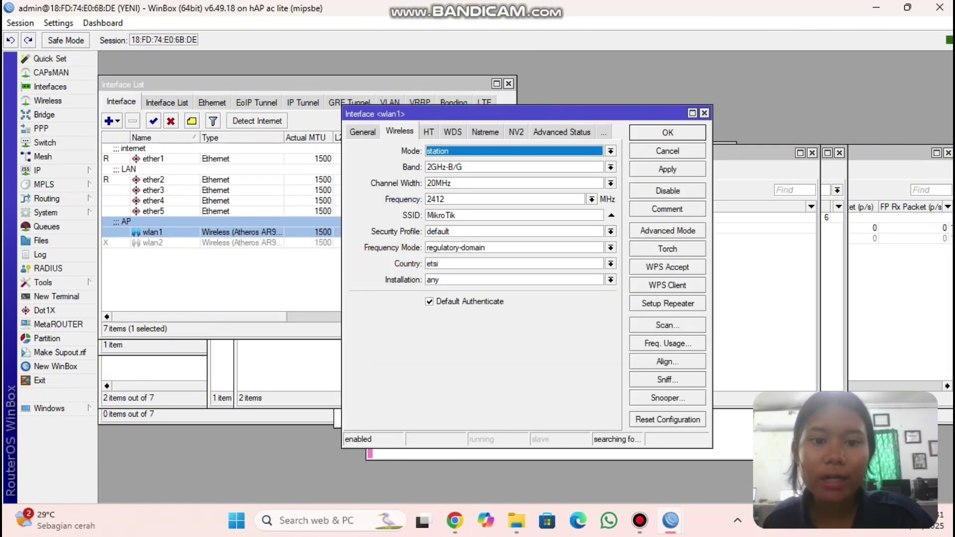
key("alt+Down")
key("Up")
key("Up")
key("Up")
key("Return")
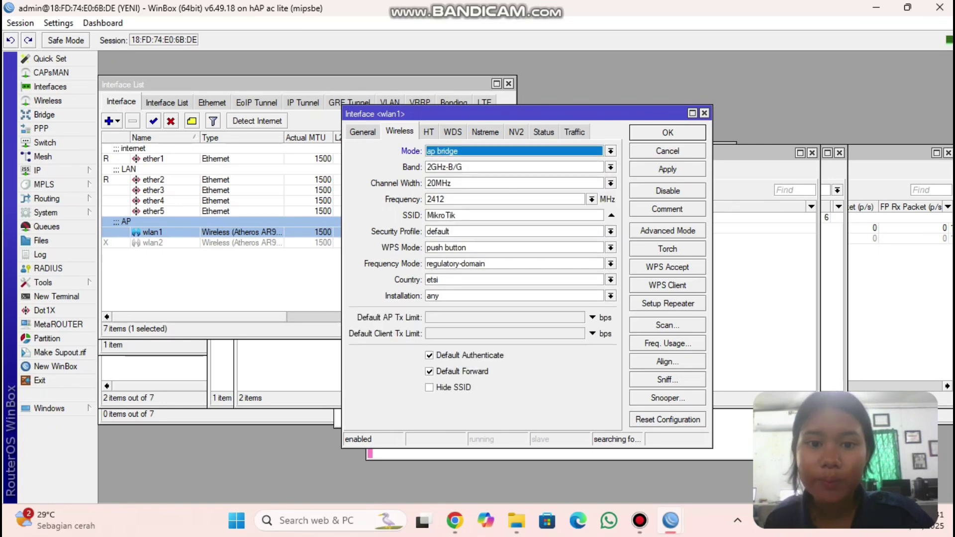
key("Tab")
key("alt+Down")
key("Up")
key("Up")
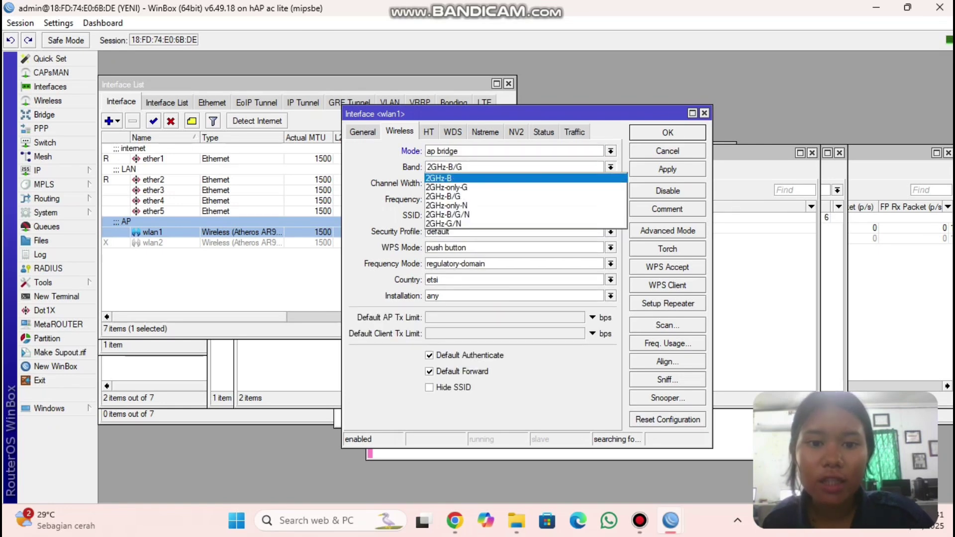
key("Down")
key("Down")
key("Down")
key("Down")
key("Return")
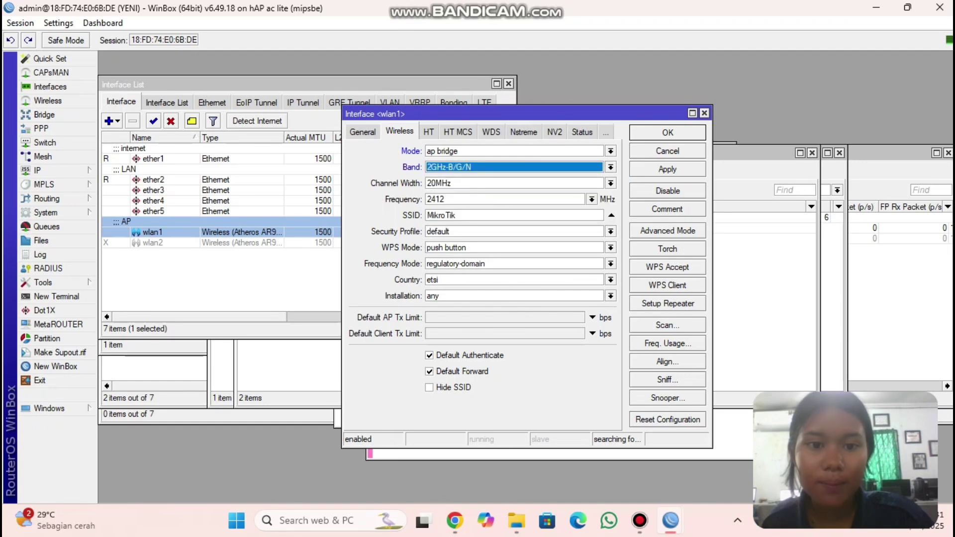
- Set wlan1's frequency to 2432 MHz and SSID to yeni.net, and save
key("Tab")
key("alt+Down")
key("Down")
key("Down")
key("Down")
key("Down")
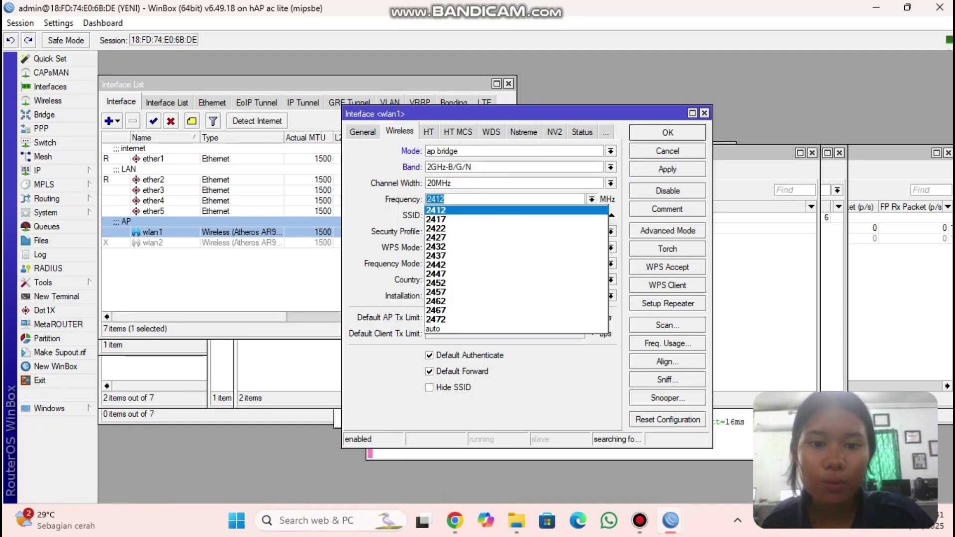
key("Return")
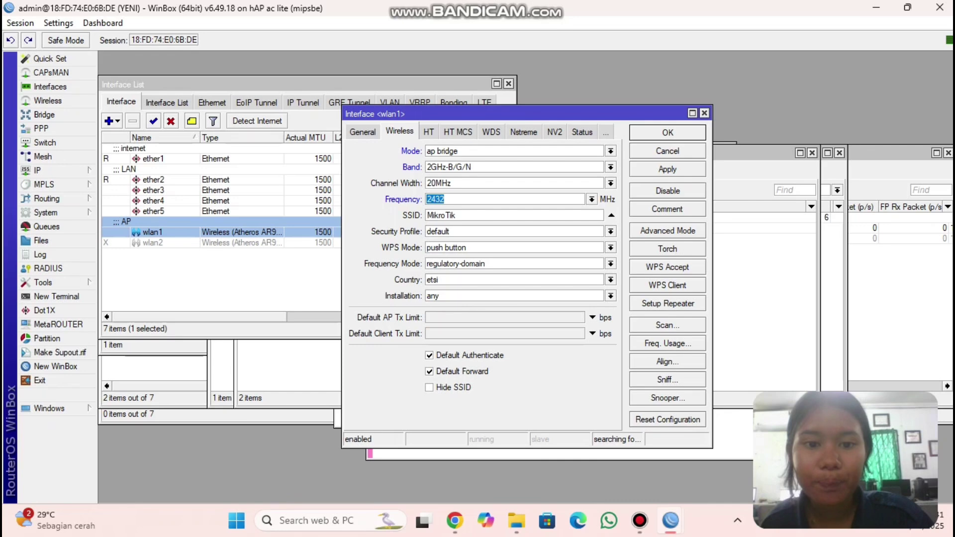
key("Tab")
key("BackSpace")
key("BackSpace")
key("BackSpace")
key("BackSpace")
key("BackSpace")
key("BackSpace")
key("BackSpace")
key("BackSpace")
type("ye")
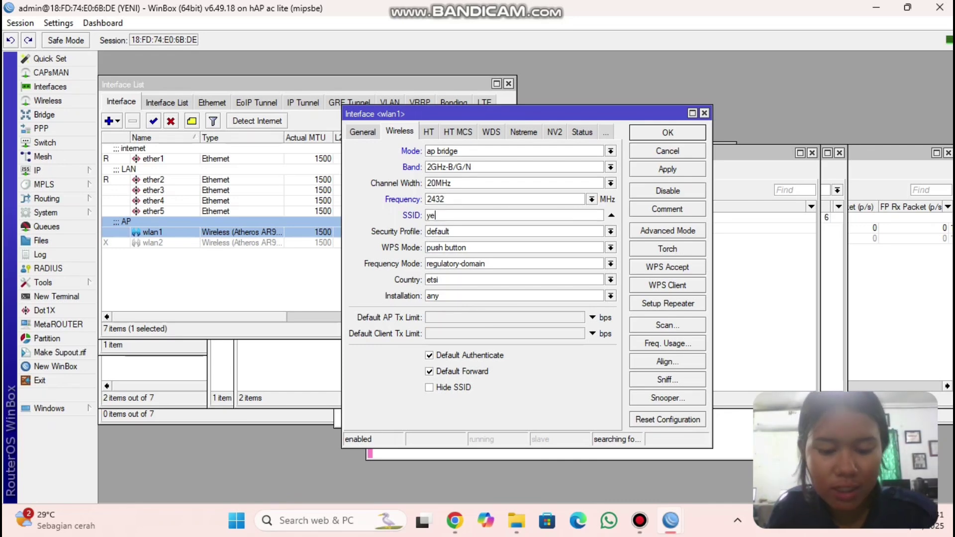
type("ni.net")
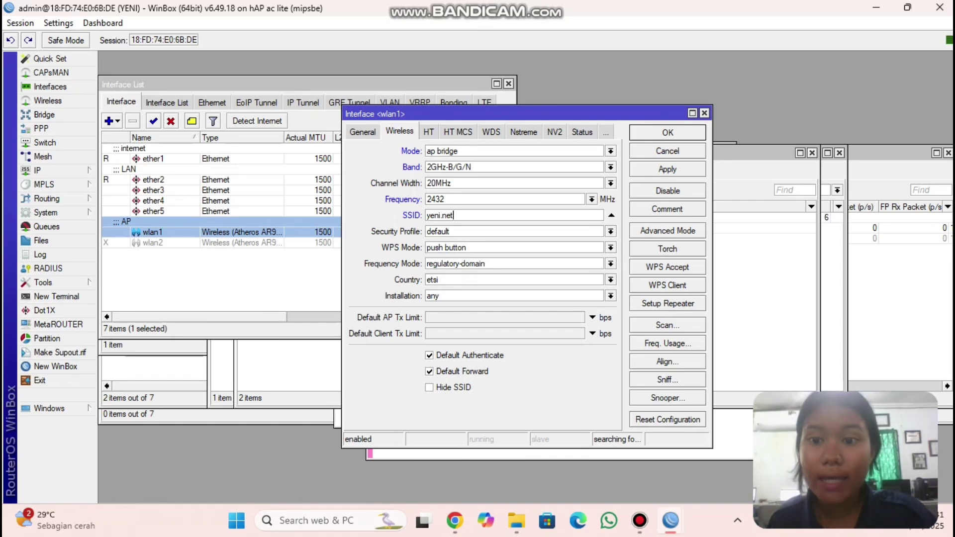
key("Return")
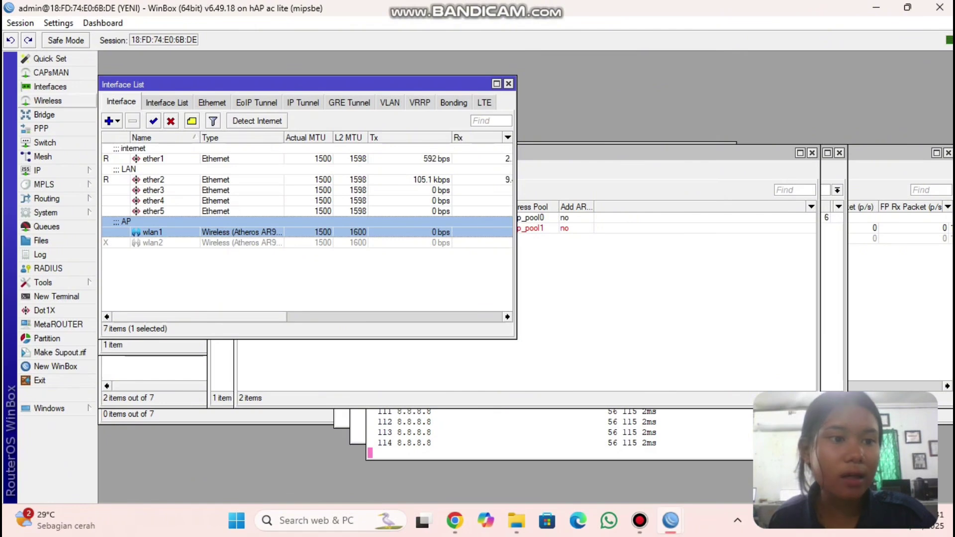
- Check wlan1 in the Wireless Tables, then go to IP > Firewall
left_click(48, 100)
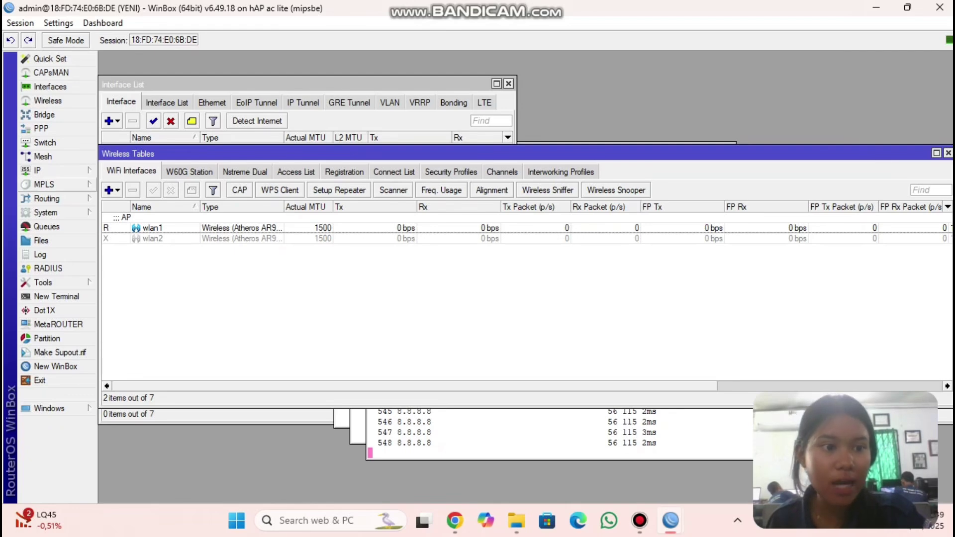
left_click(37, 170)
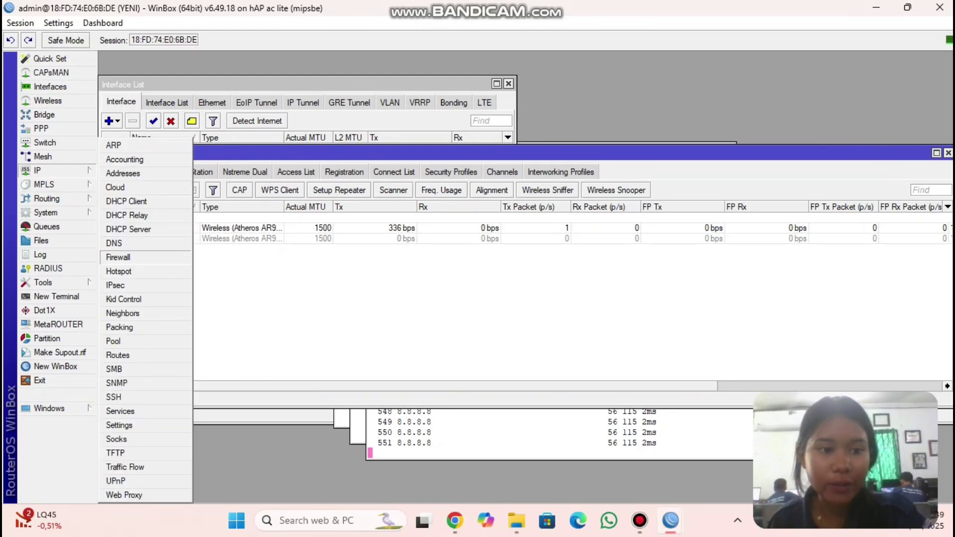
left_click(118, 257)
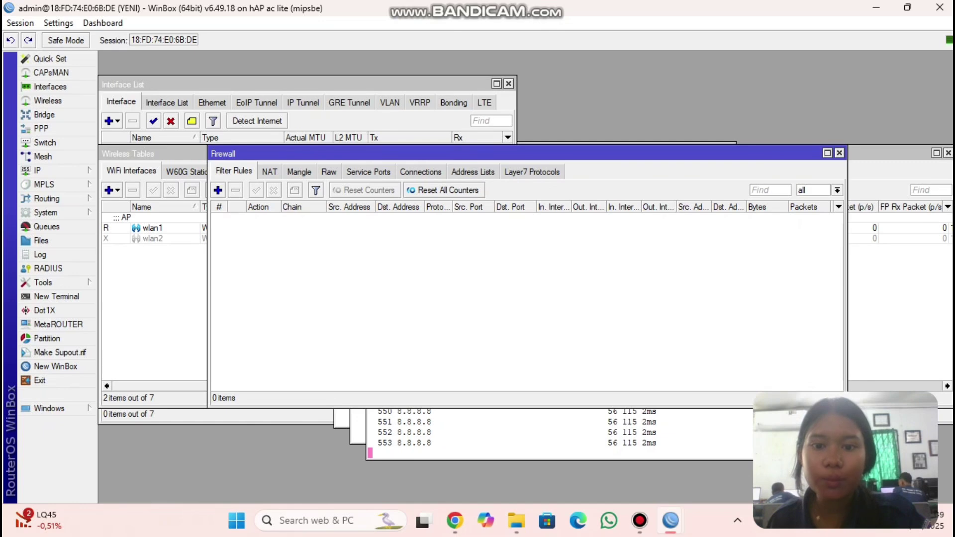
- Add Layer7 protocol linux.org with regexp ^.*(linux.org).*$ and comment BLOK LINUX
left_click(532, 172)
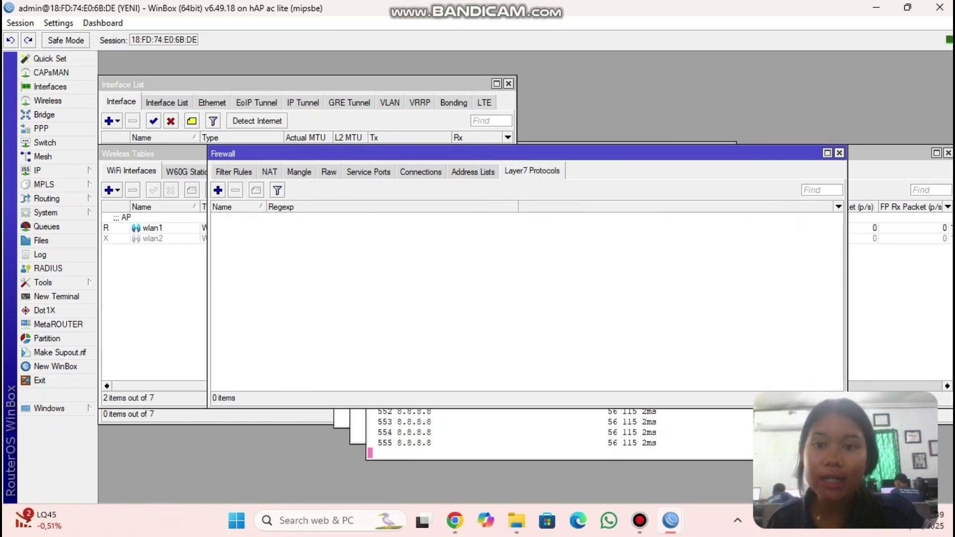
left_click(218, 190)
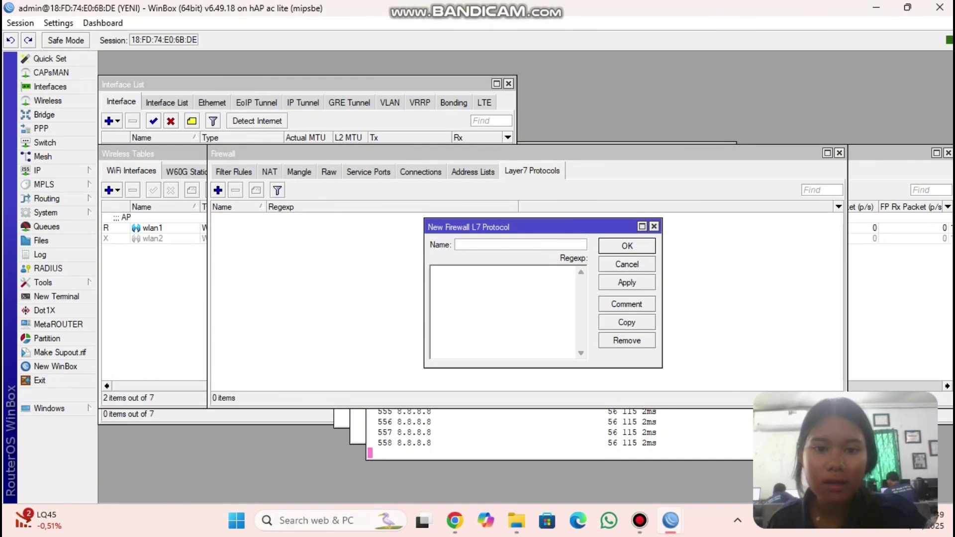
type("lin")
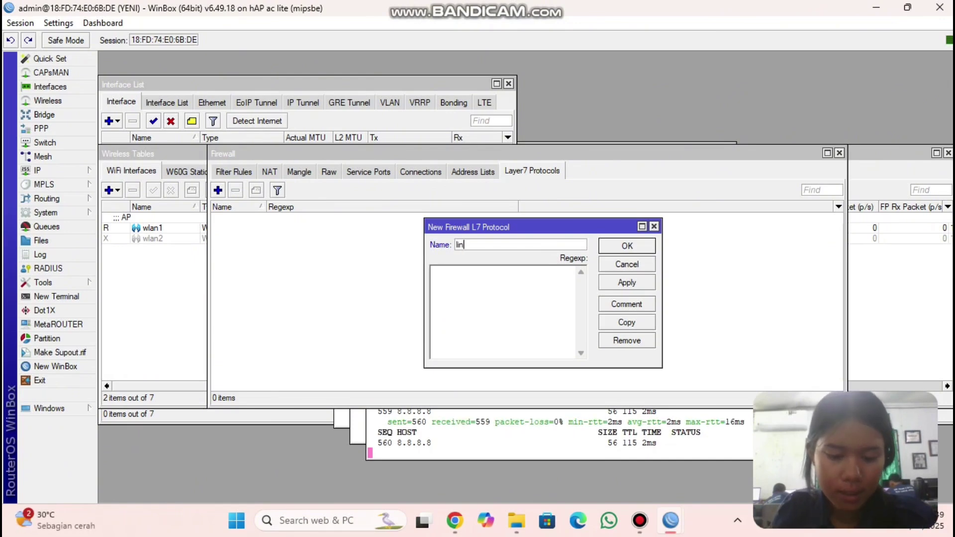
type("ux.org")
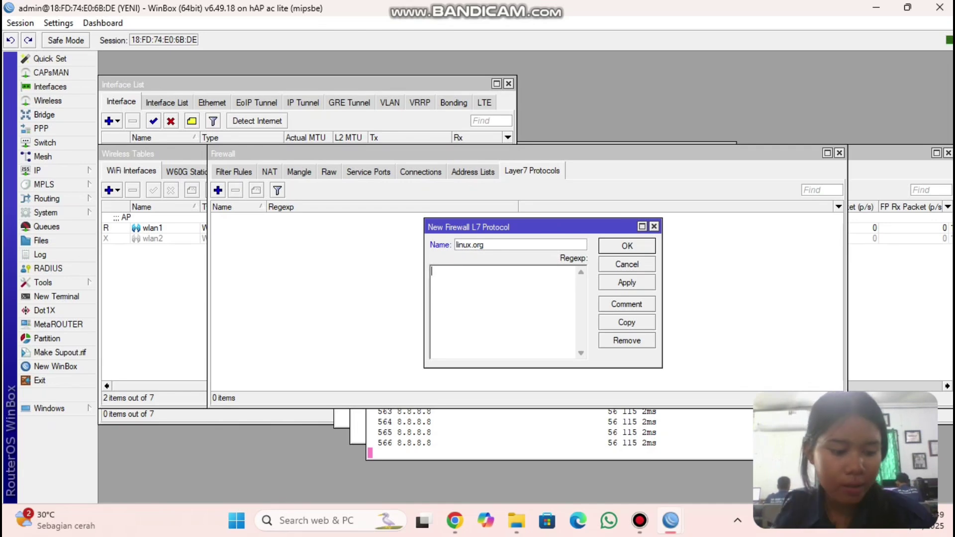
type("^")
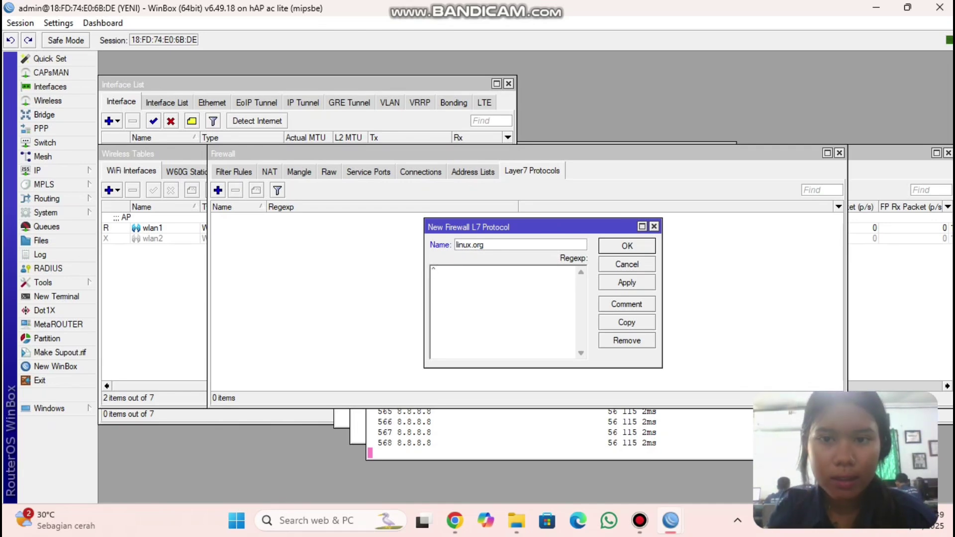
type(".*(")
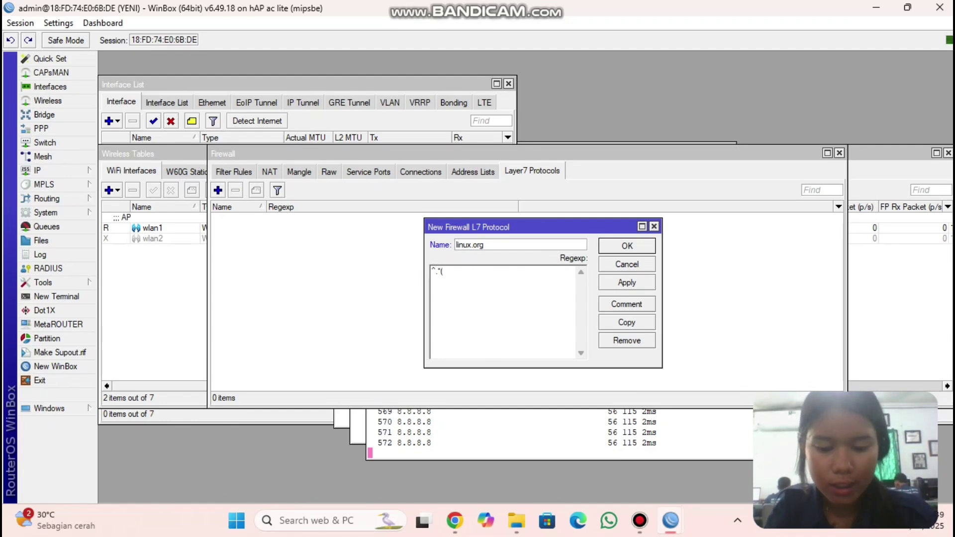
type("linux.org")
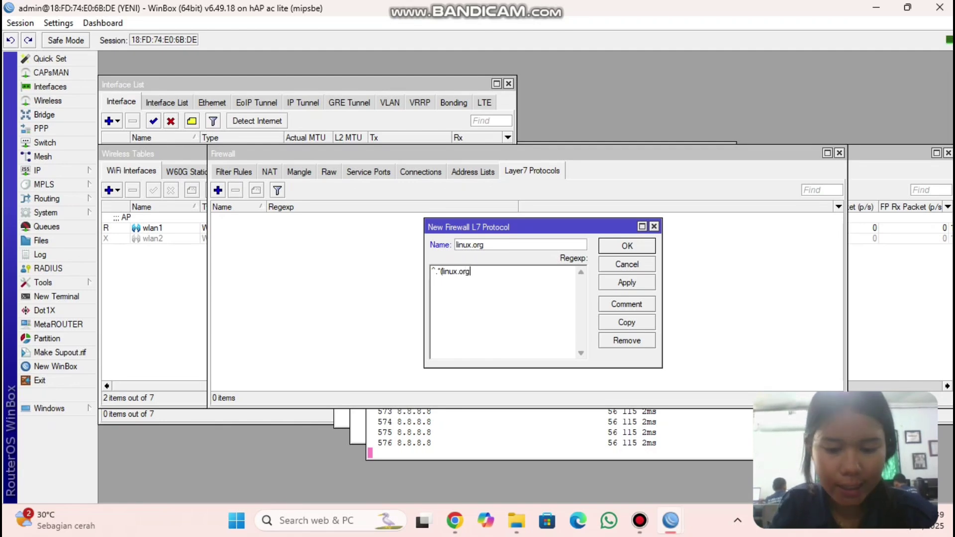
type(")*")
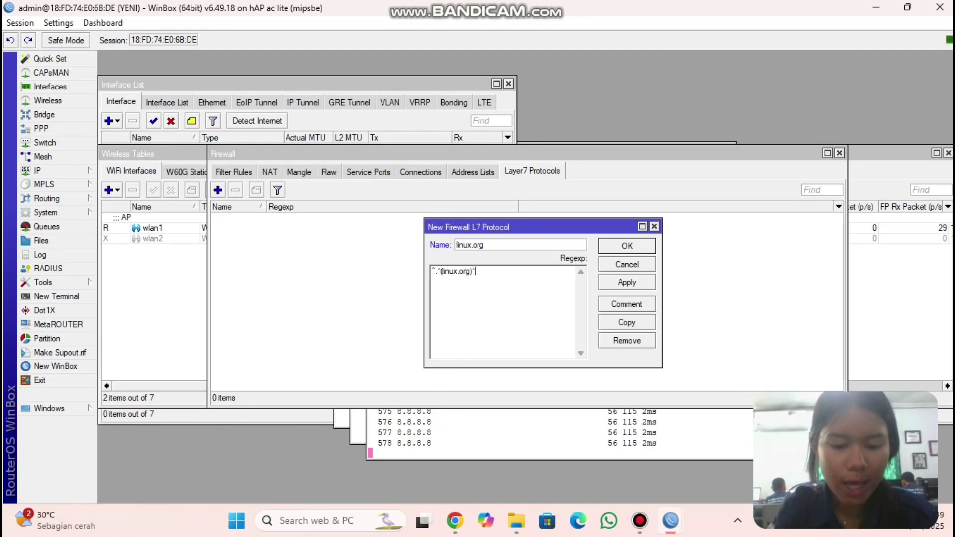
type("$")
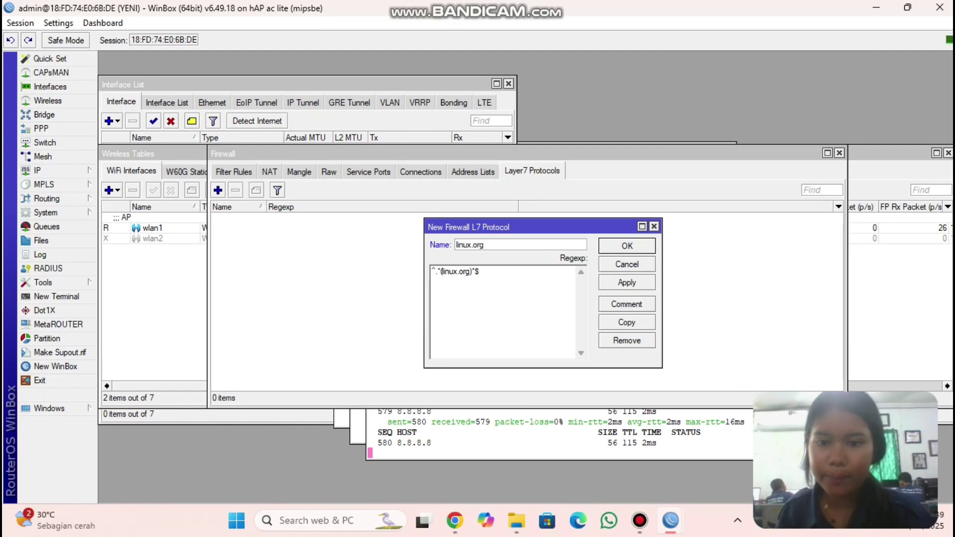
left_click(626, 304)
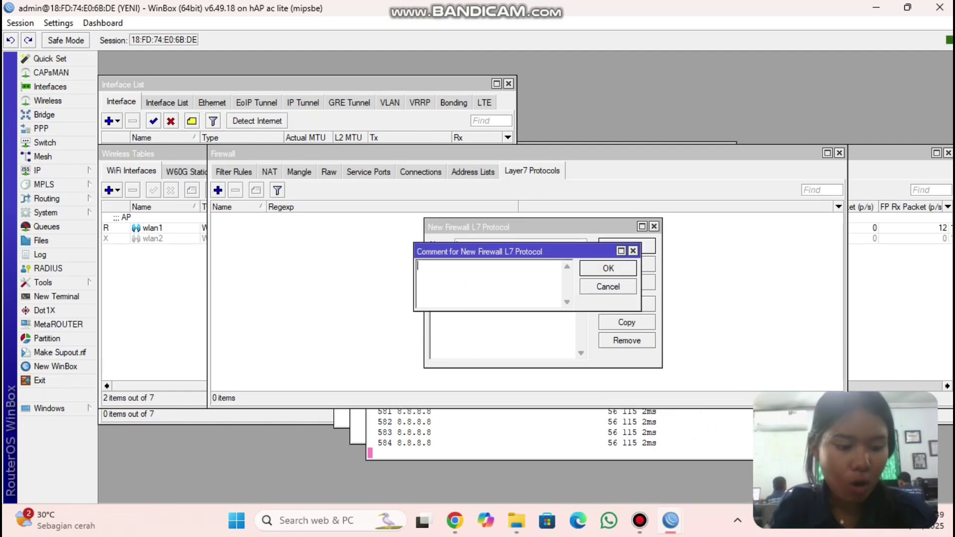
type("BLOK LINUX")
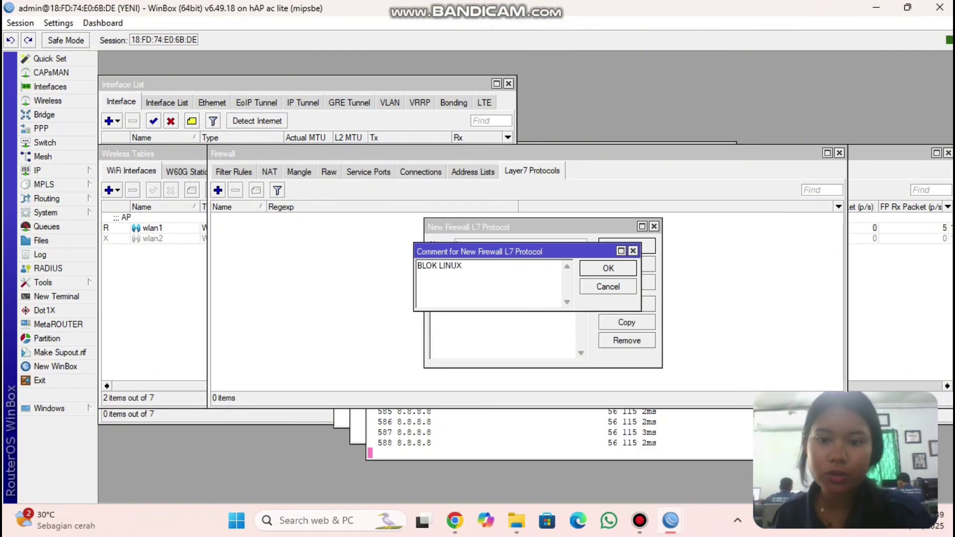
key("Return")
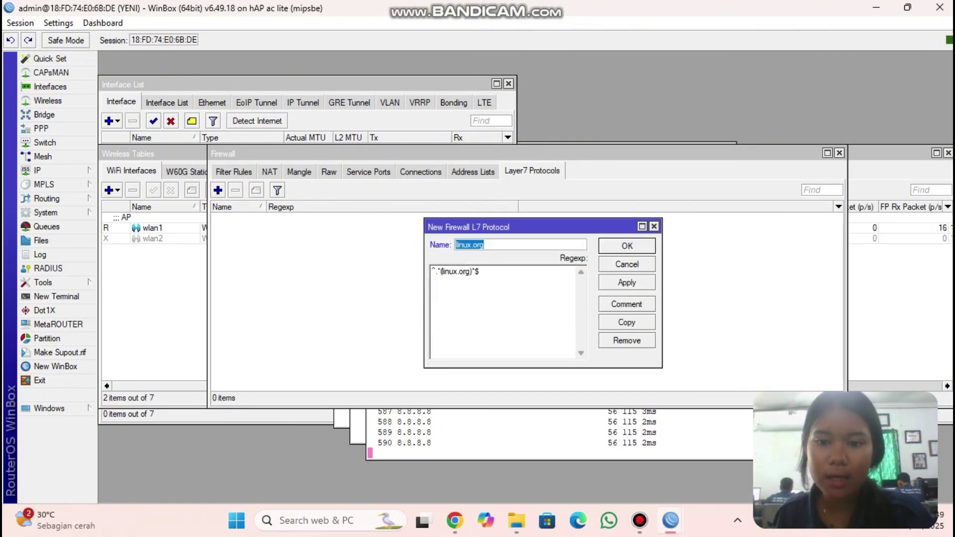
left_click(627, 283)
key("Return")
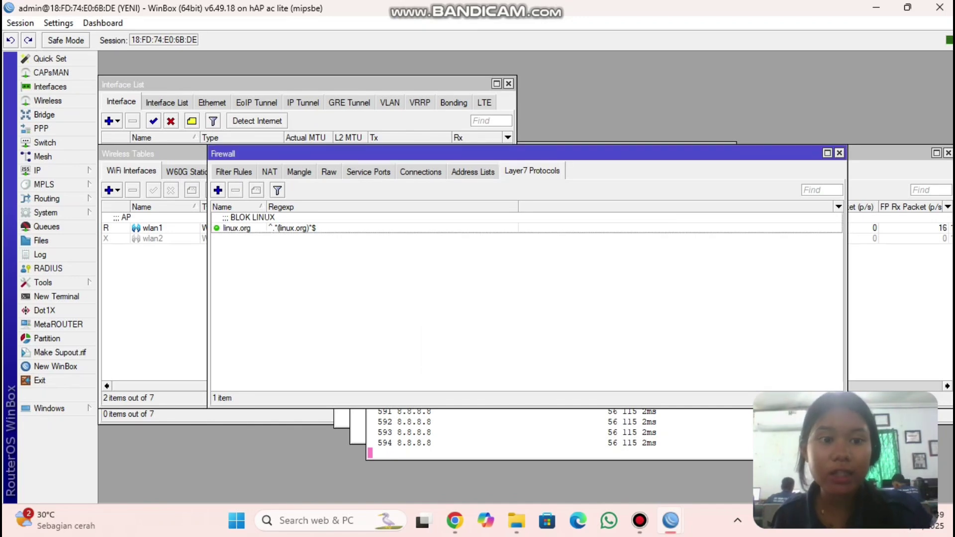
- Create a new filter rule matching tcp, destination port 443, incoming interface ether2
left_click(233, 171)
left_click(218, 190)
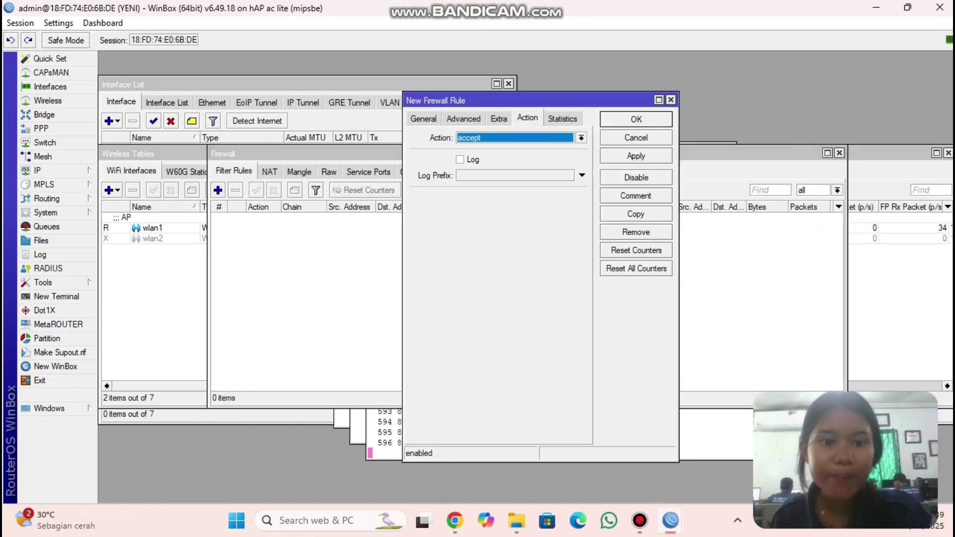
left_click(423, 119)
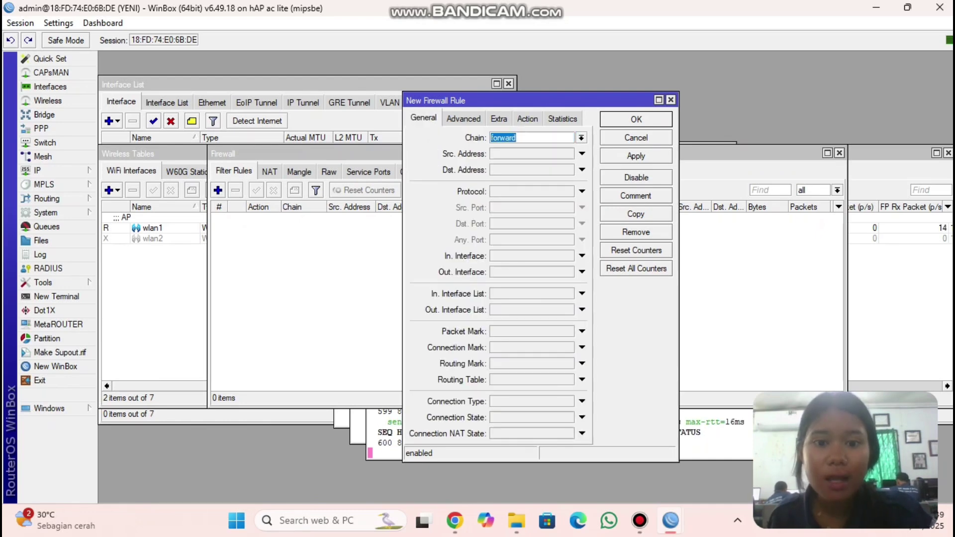
left_click(582, 191)
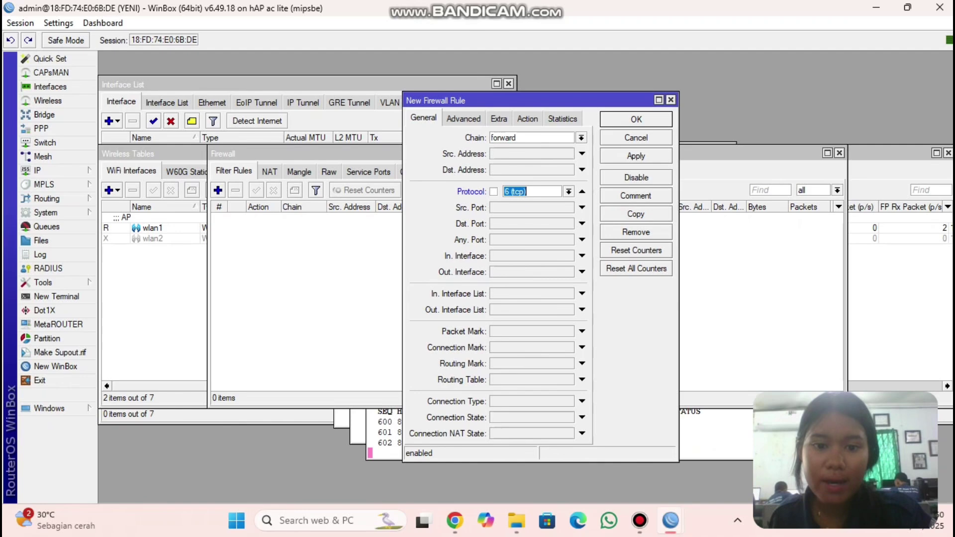
left_click(581, 224)
type("443")
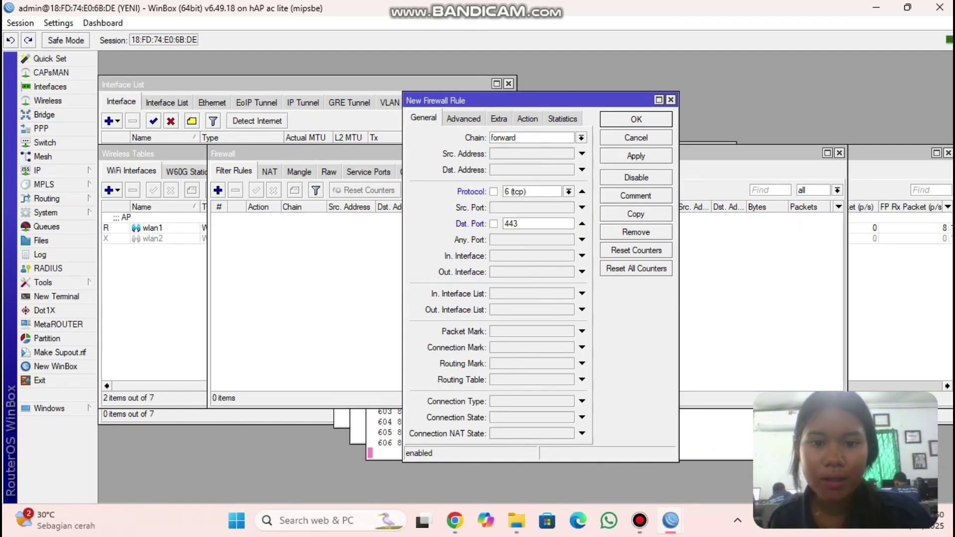
left_click(581, 255)
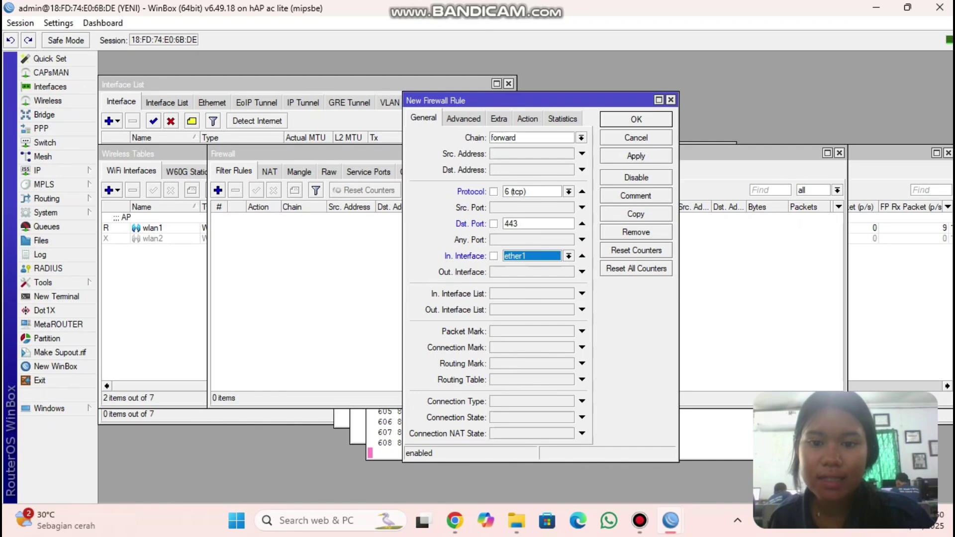
left_click(569, 256)
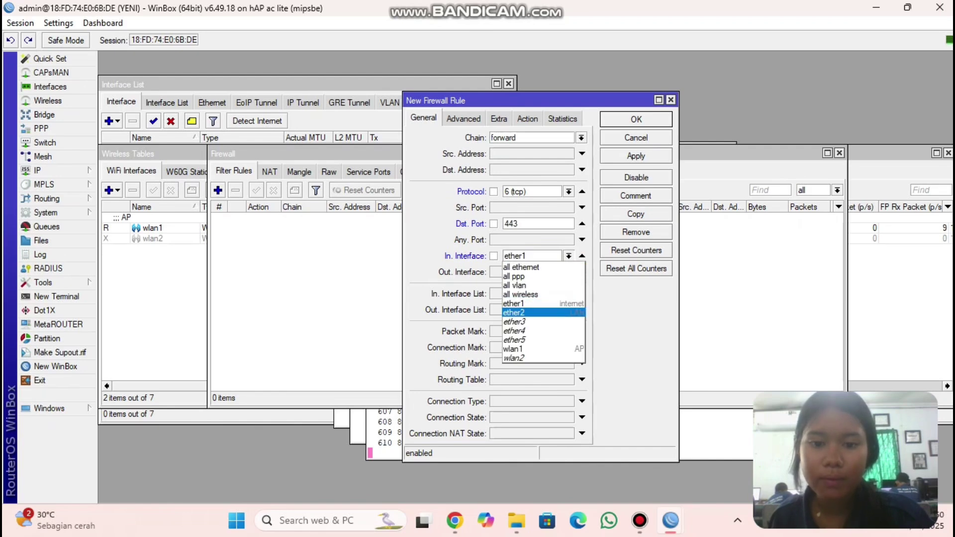
left_click(538, 313)
- Match Layer7 protocol linux.org, set action drop, comment BLOK LINUX, and save the rule
left_click(463, 119)
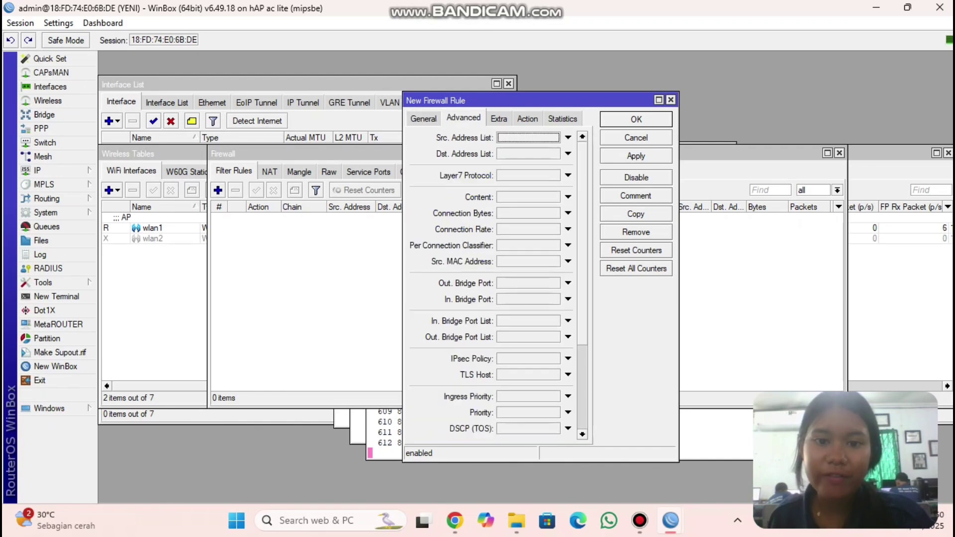
left_click(569, 176)
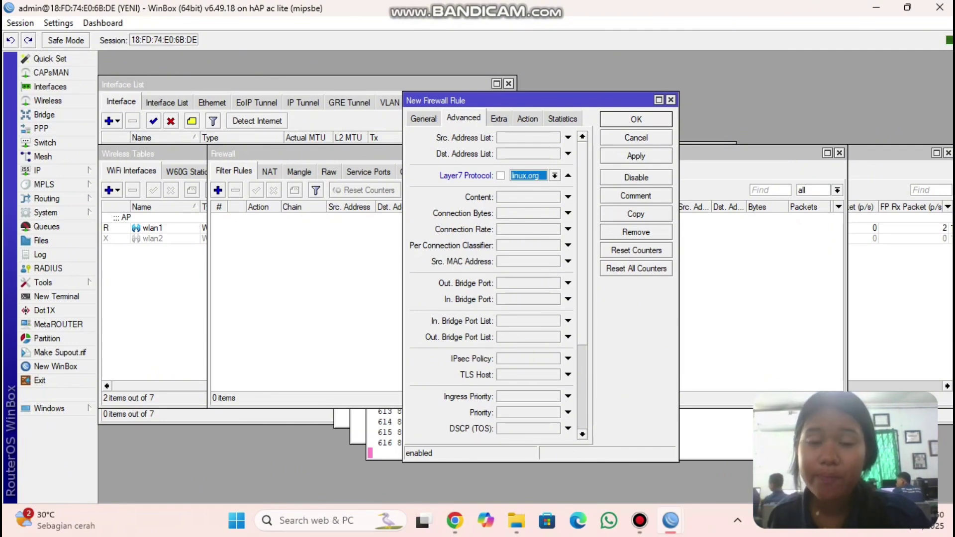
left_click(528, 118)
left_click(581, 138)
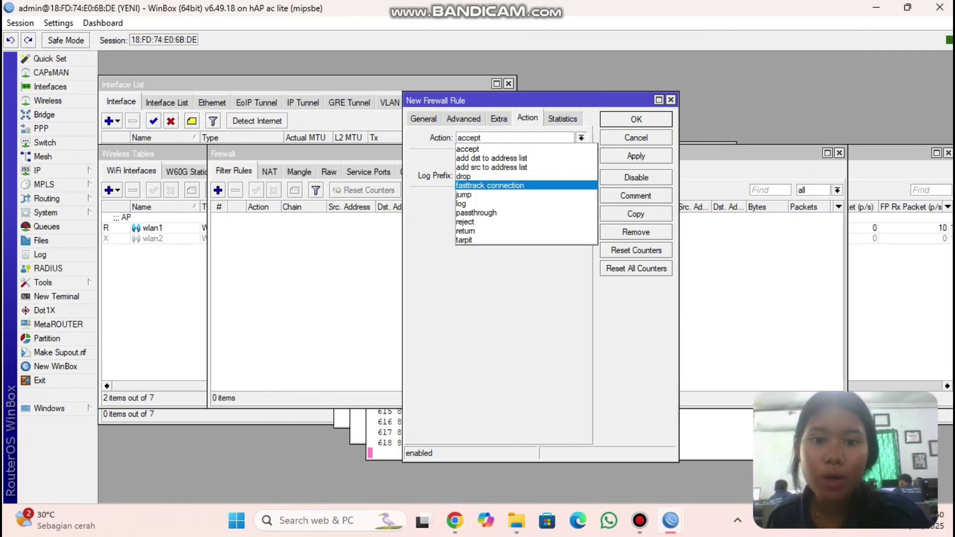
left_click(478, 172)
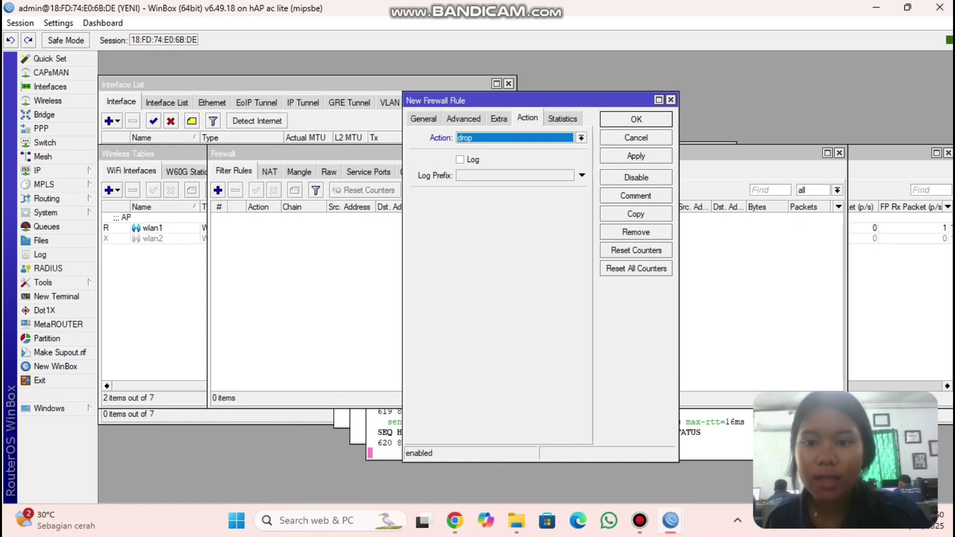
left_click(636, 195)
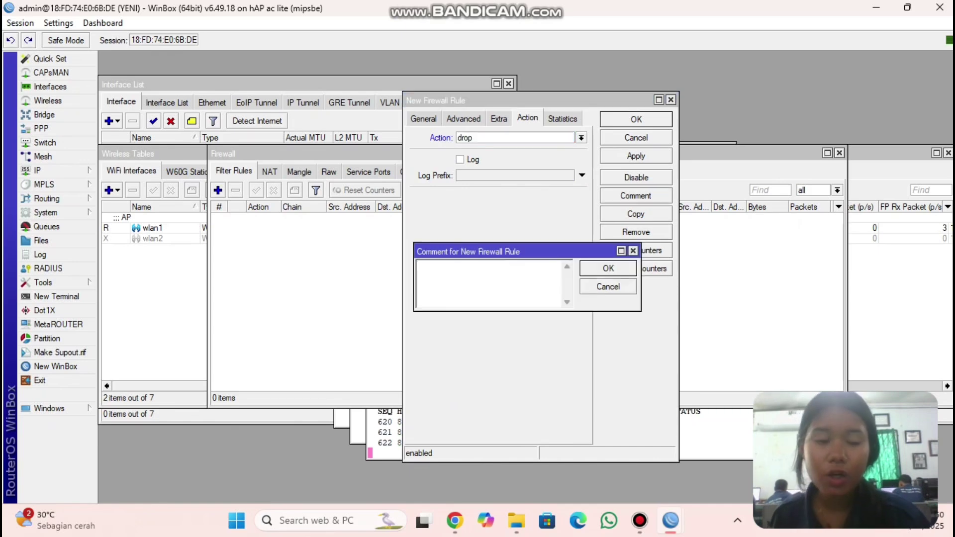
type("BL")
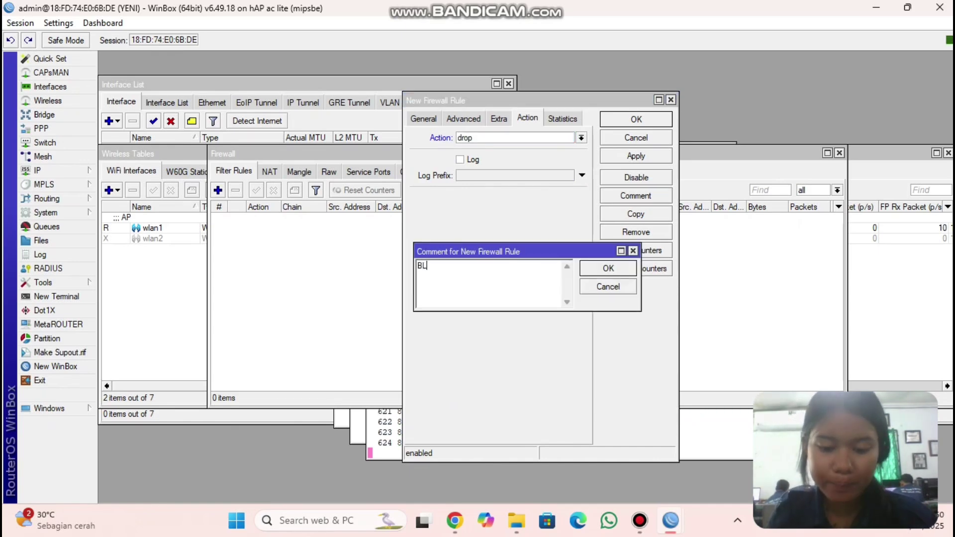
type("OK LINUX")
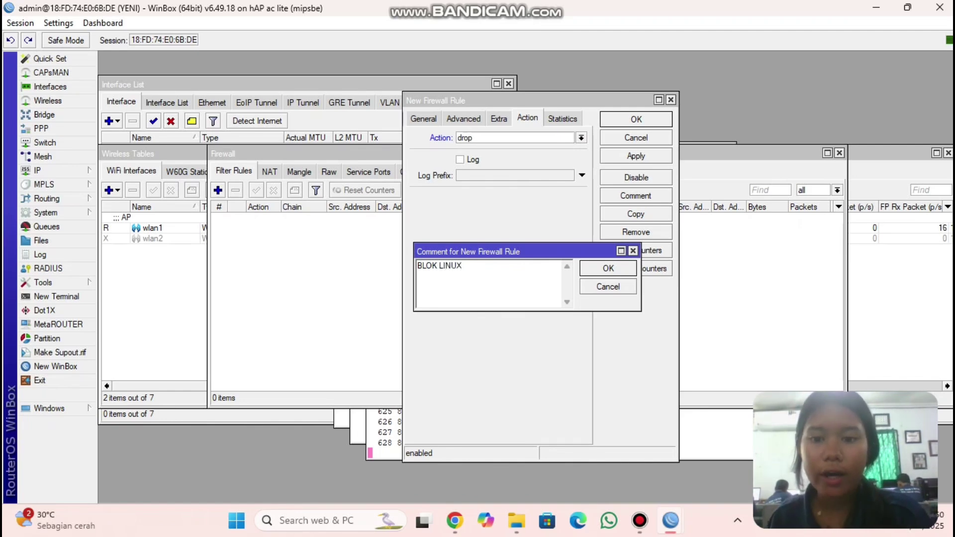
key("Return")
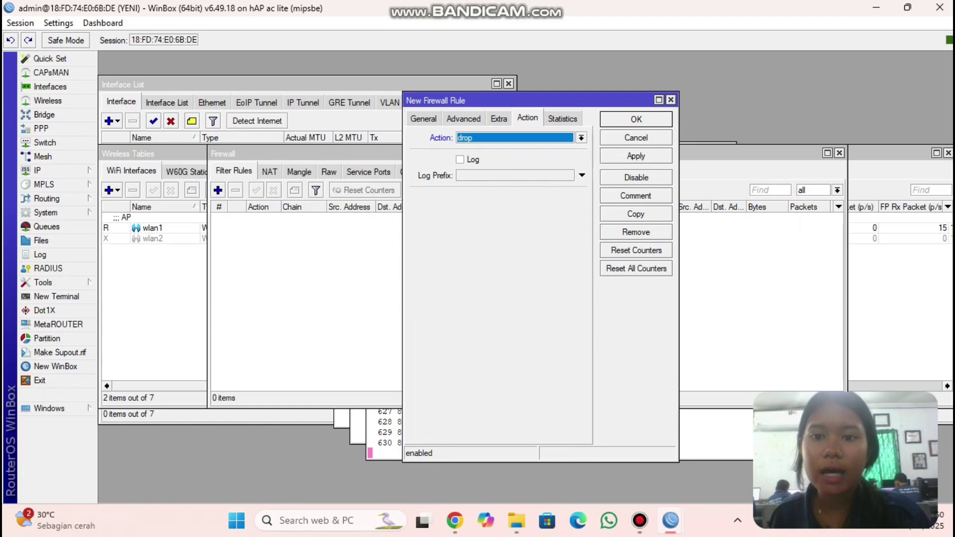
left_click(636, 155)
left_click(636, 119)
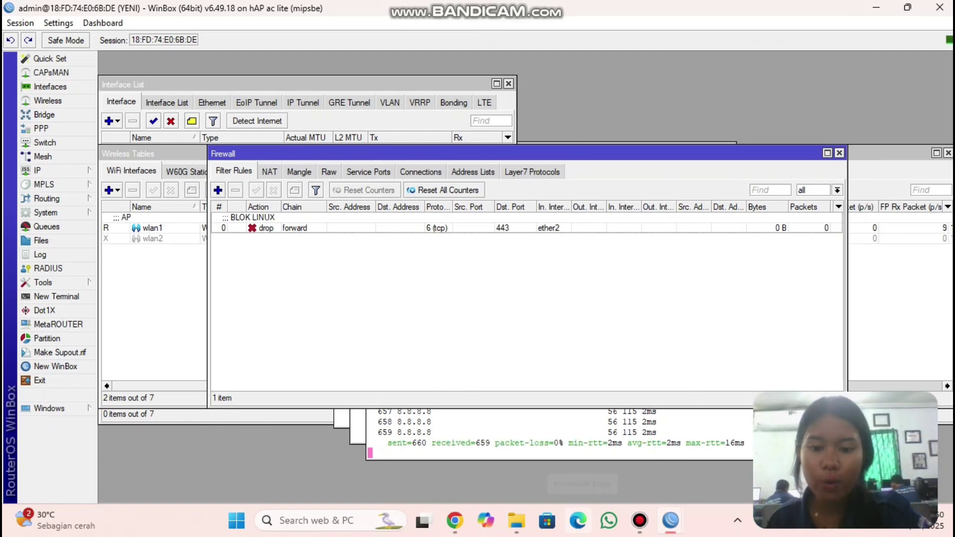
left_click(578, 521)
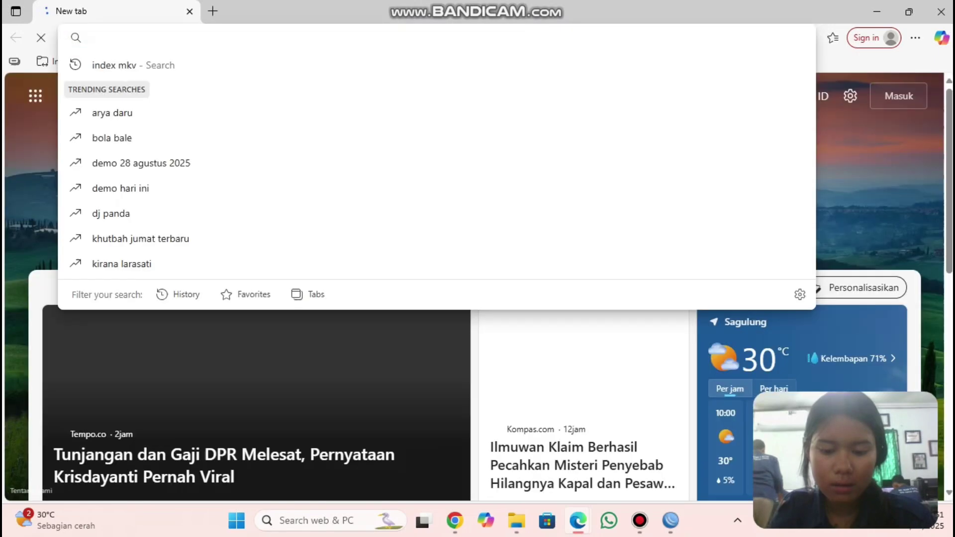
- Load linux.org in Edge to test whether it gets blocked
type("li")
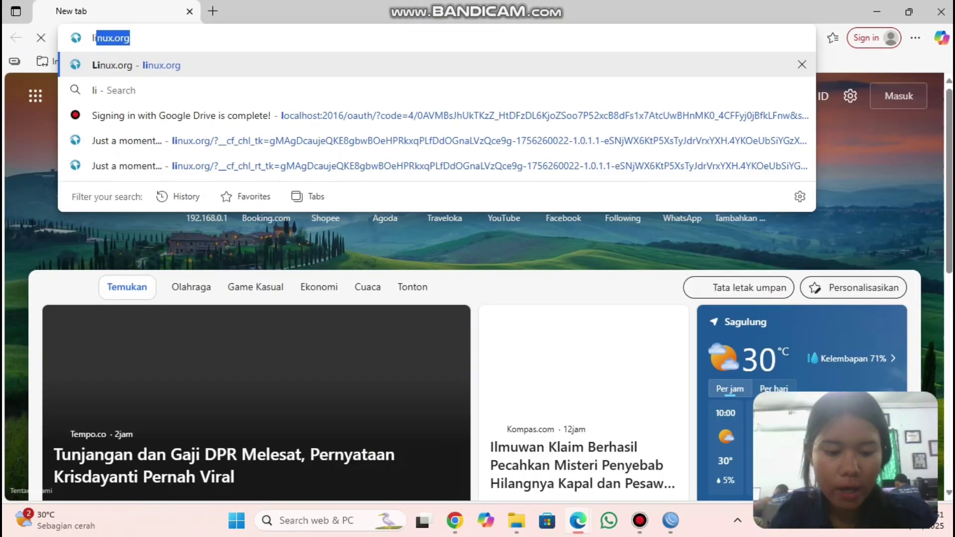
type("nu")
key("Return")
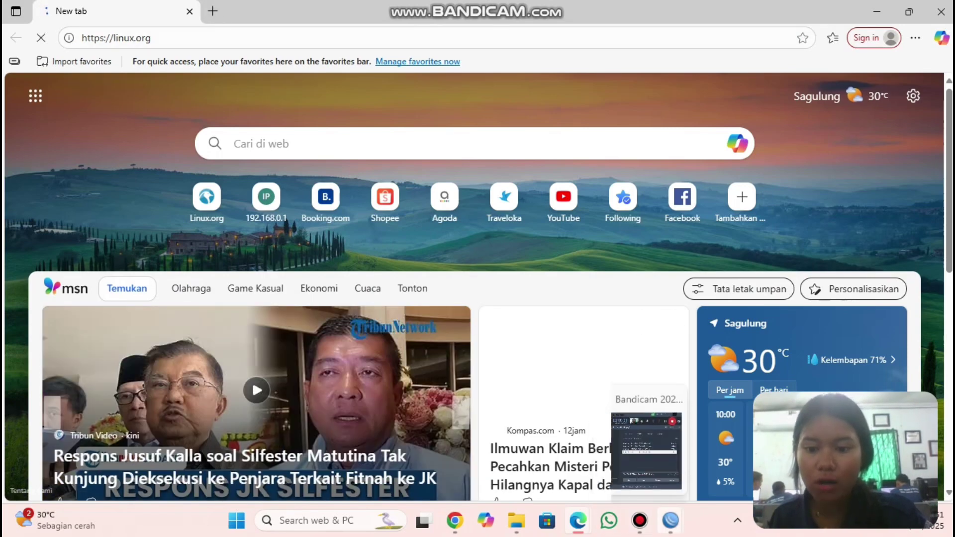
- Check the BLOK LINUX rule's drop counters, then open a blank new firewall rule
mouse_move(670, 520)
mouse_move(594, 447)
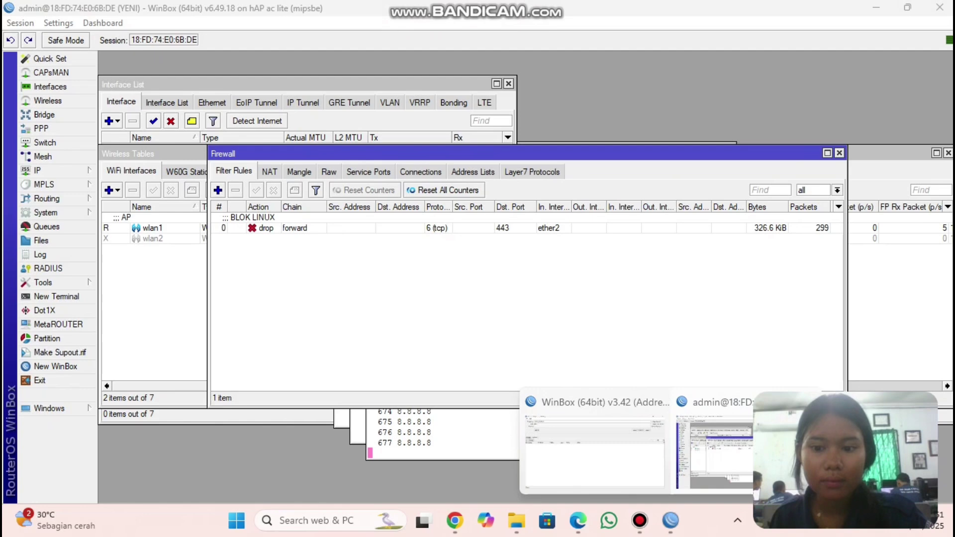
left_click(716, 443)
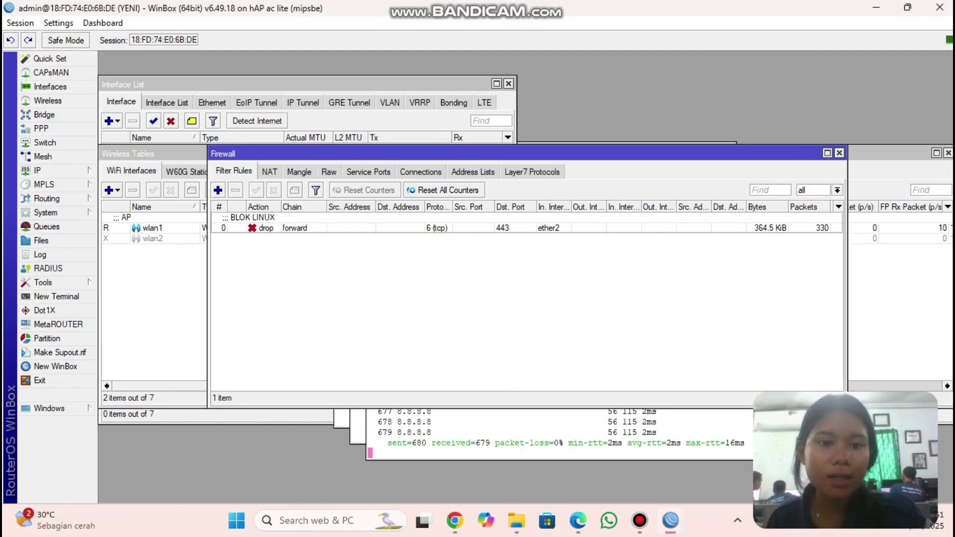
double_click(298, 228)
left_click(563, 119)
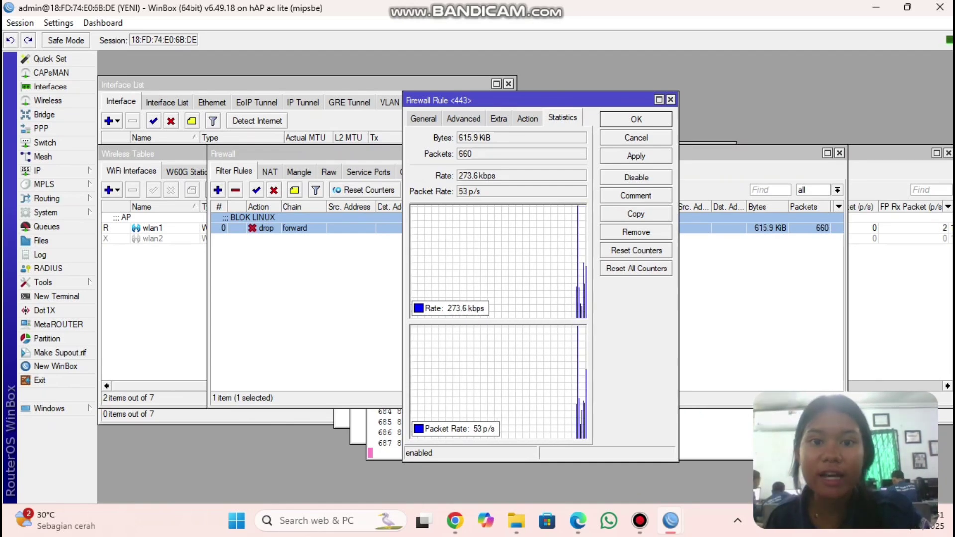
key("Escape")
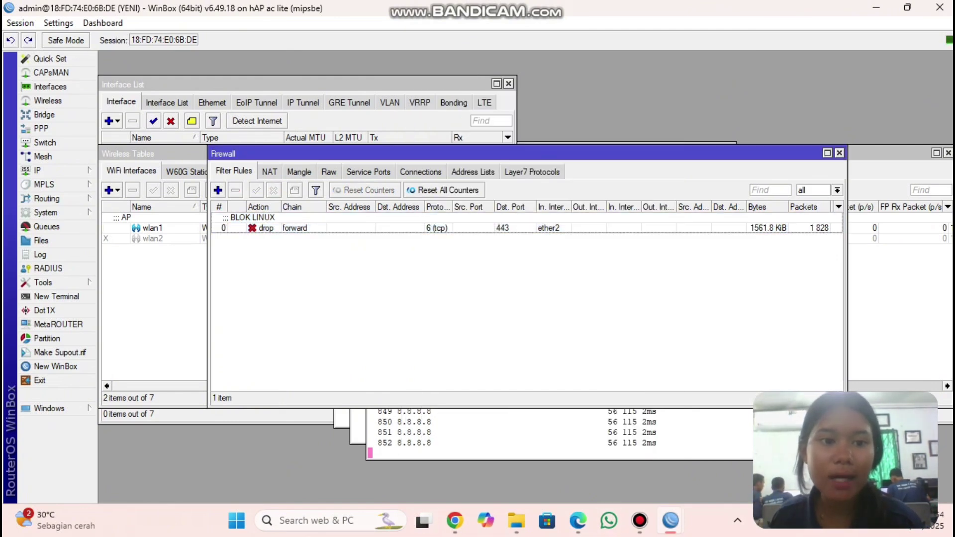
left_click(218, 190)
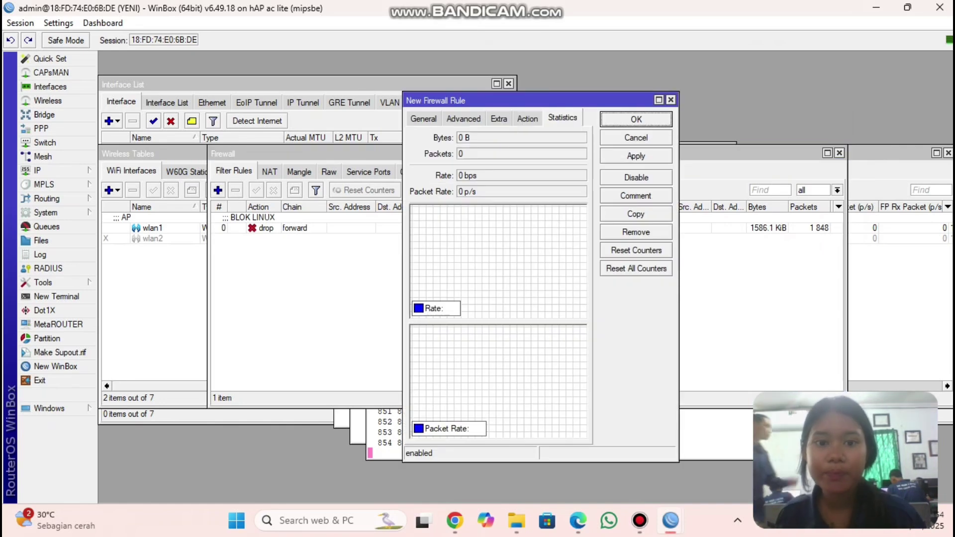
- Make the new rule match tcp, destination port 443, incoming interface ether2
left_click(424, 119)
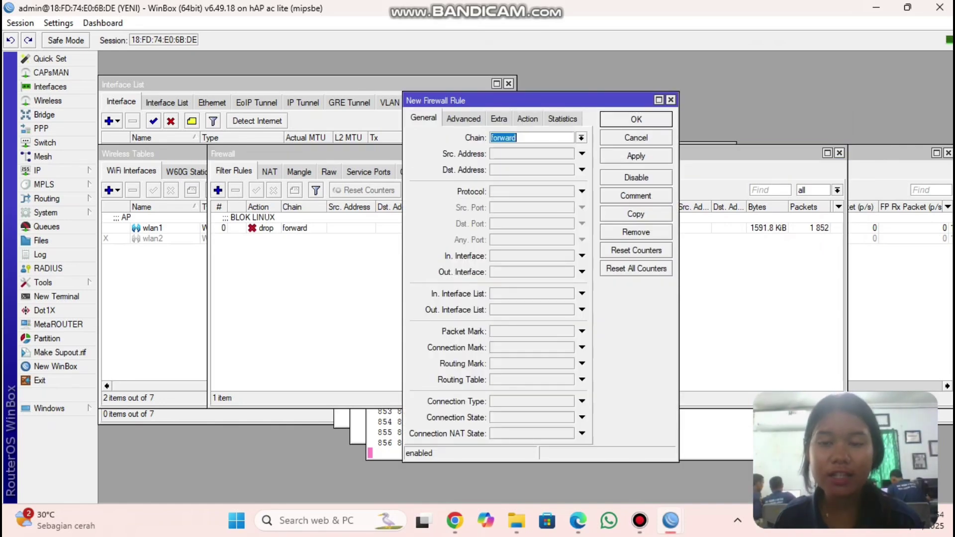
left_click(582, 191)
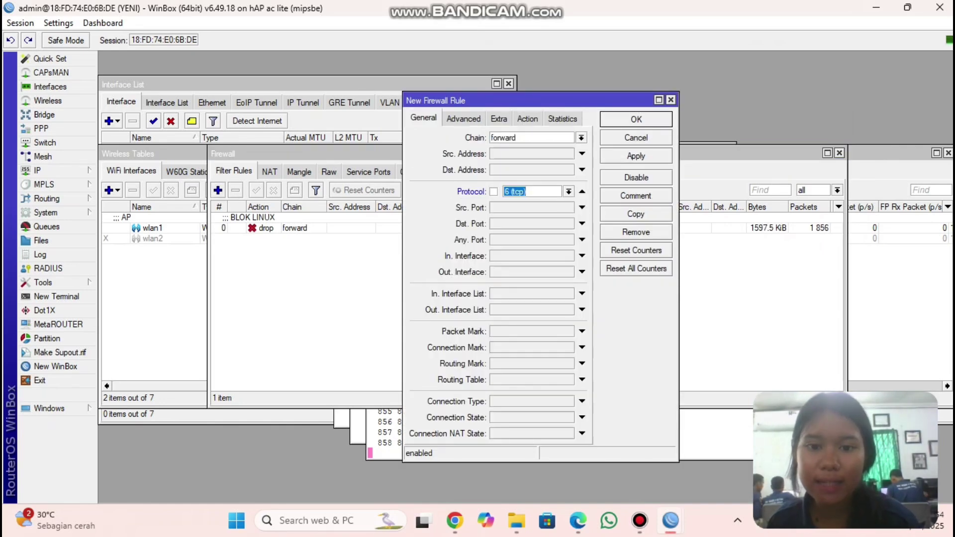
left_click(582, 224)
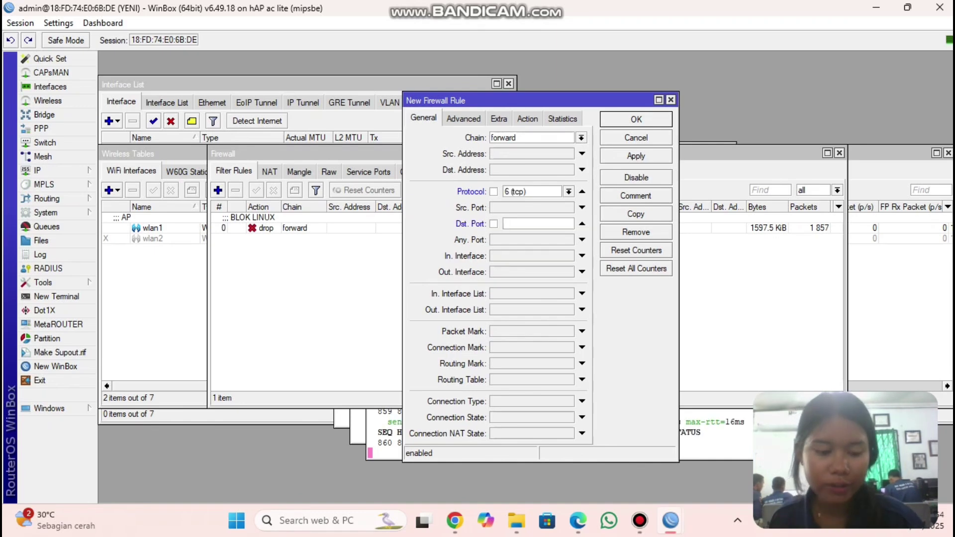
type("443")
left_click(582, 255)
left_click(568, 255)
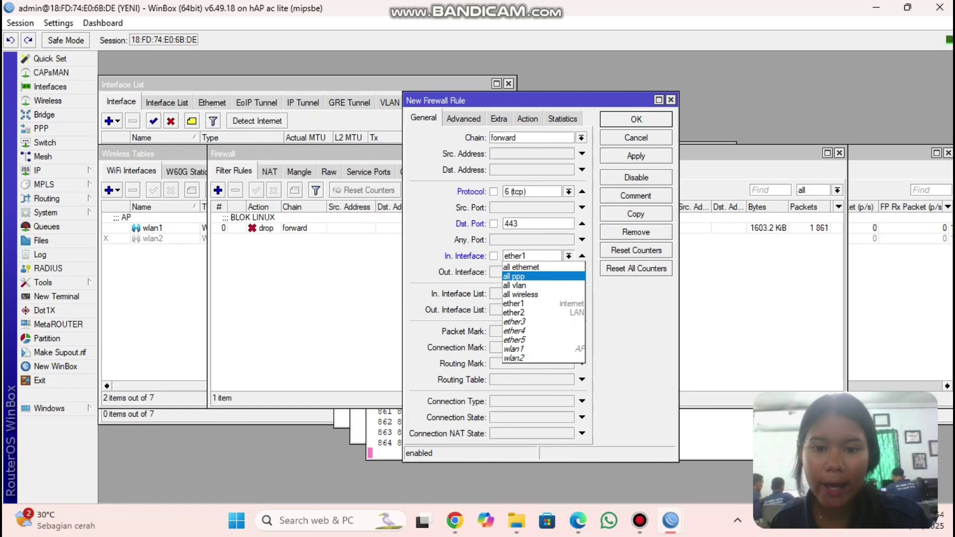
left_click(527, 312)
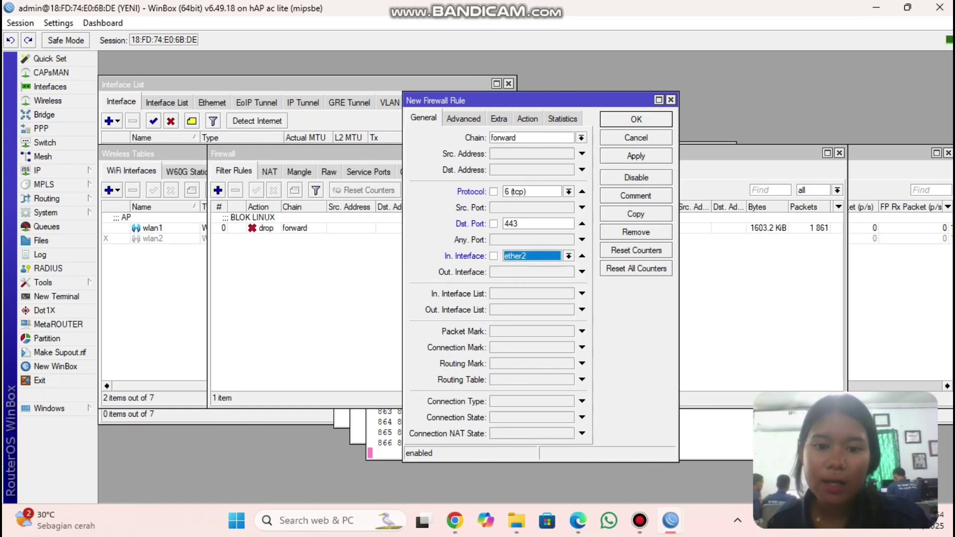
- Add content polibatam.ac.id, action drop, comment BLOK POLIBATAM, and save the rule
left_click(463, 118)
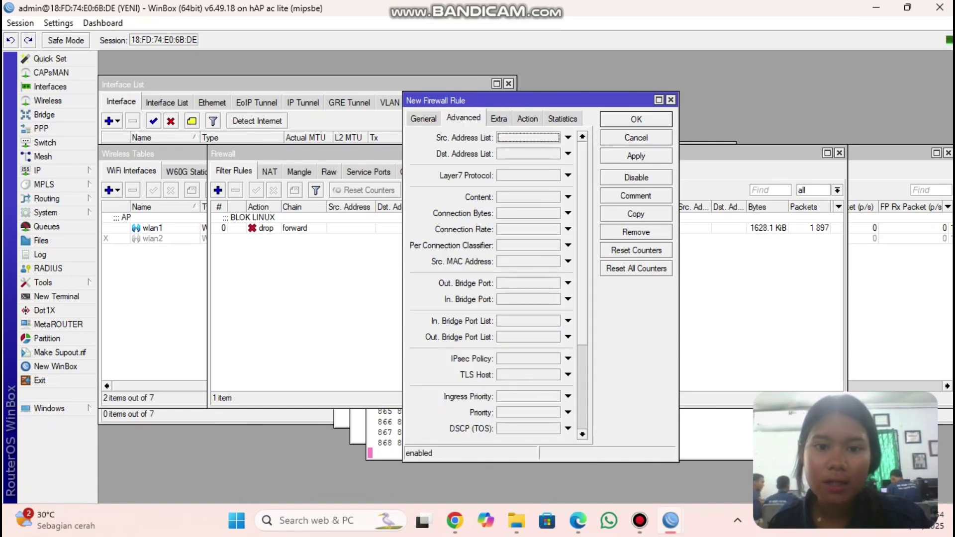
left_click(568, 197)
type("poliba")
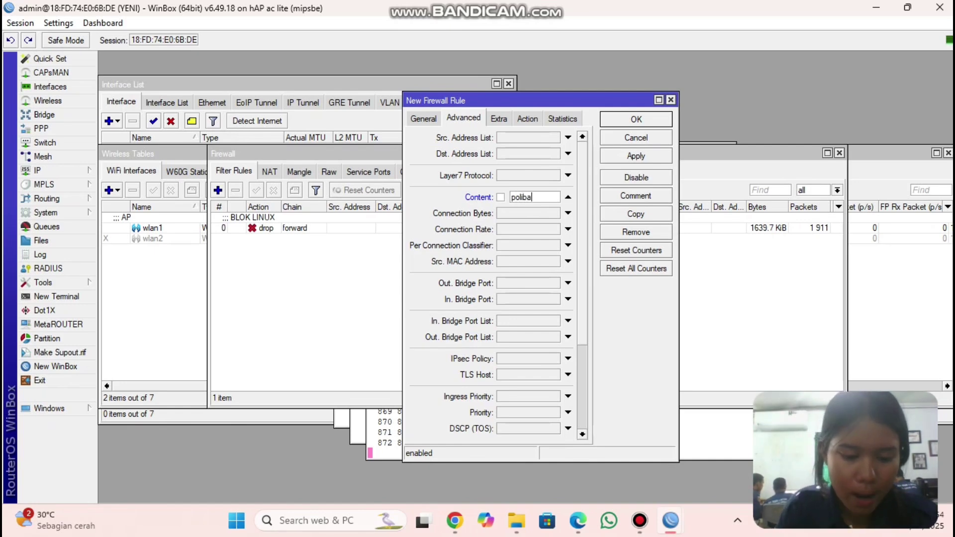
type("tam.ac")
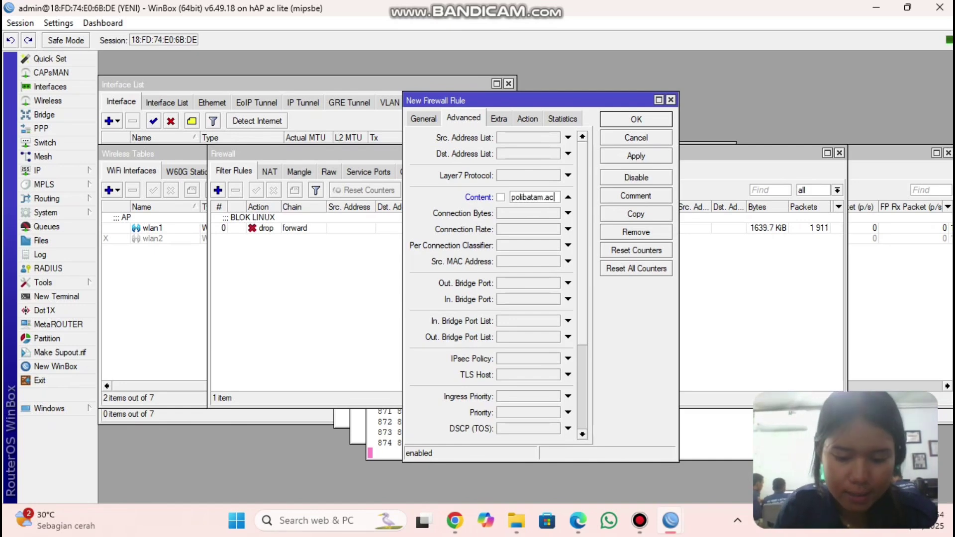
type(".id")
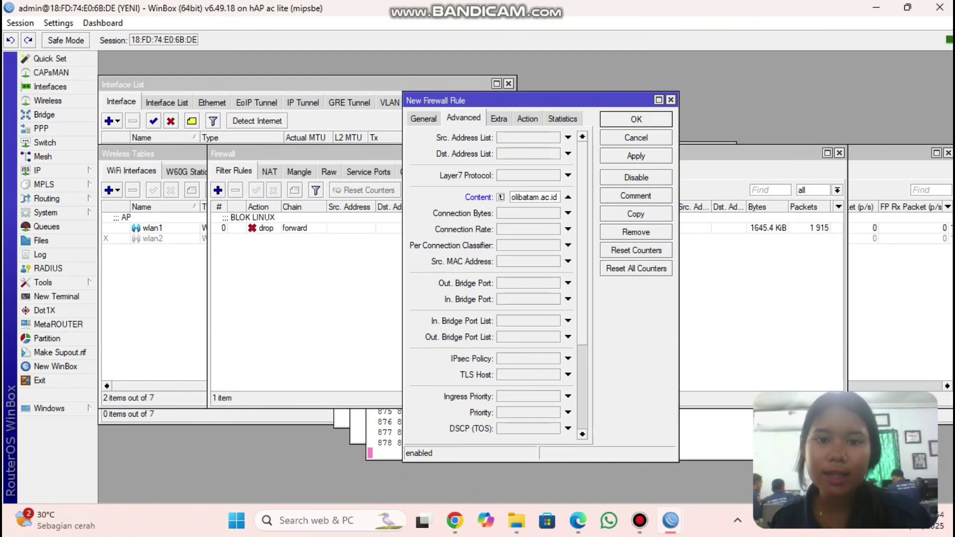
left_click(527, 119)
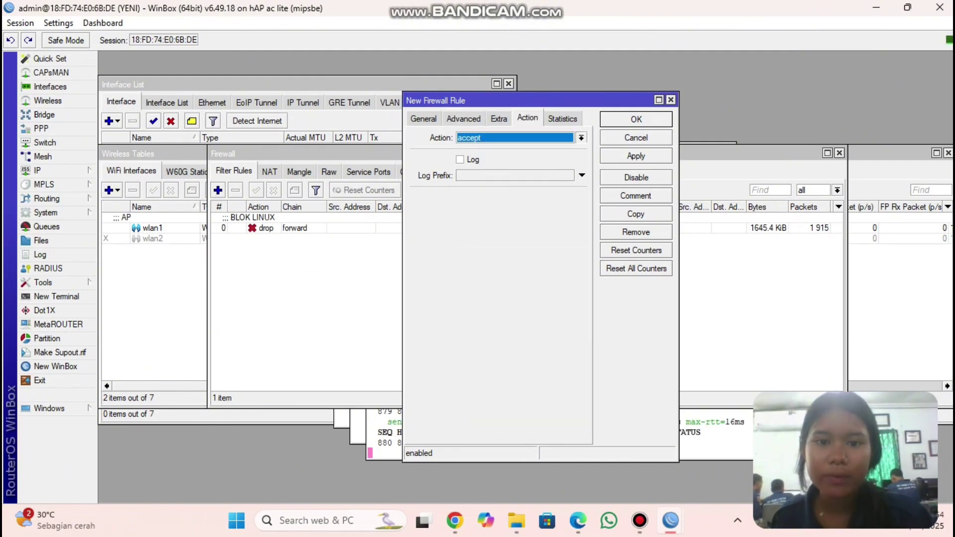
left_click(581, 138)
left_click(497, 177)
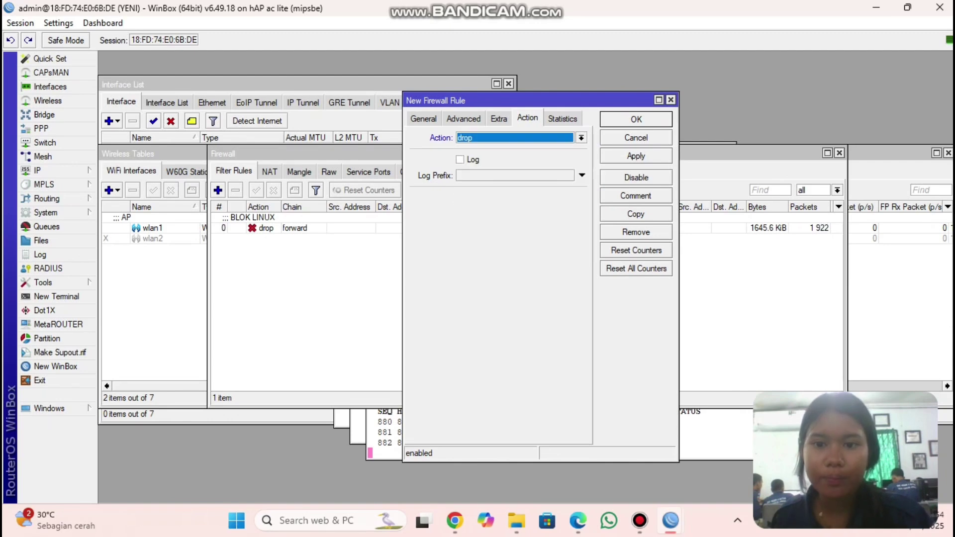
left_click(636, 196)
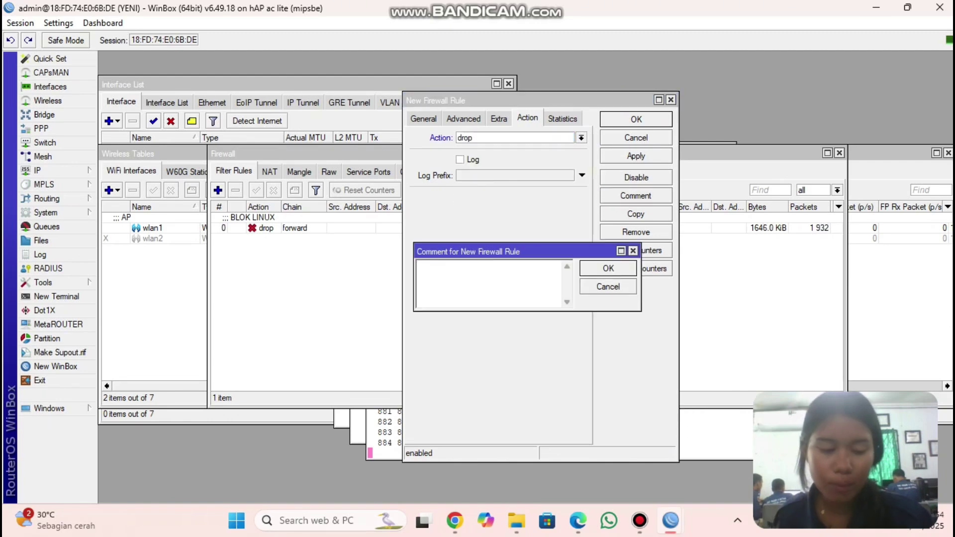
type("BLOK ")
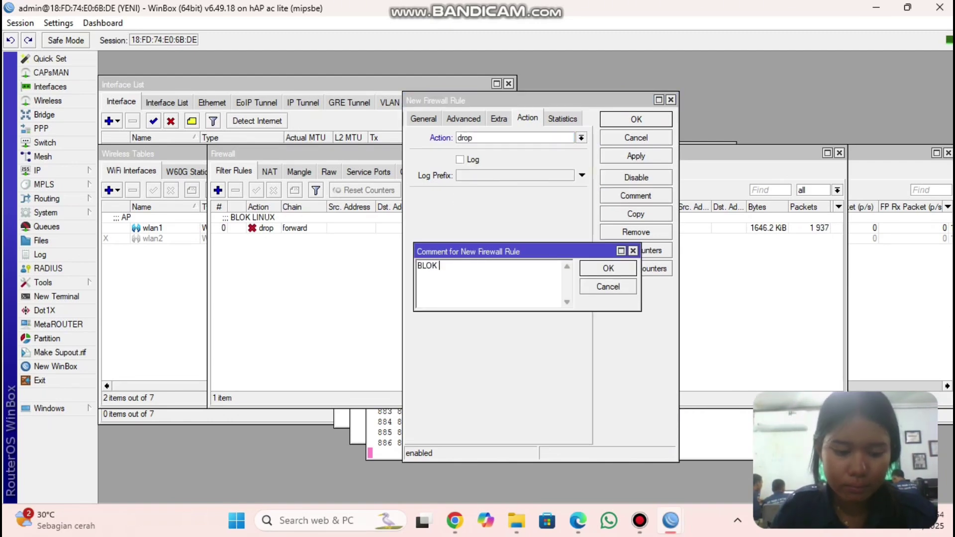
type("POLIBATAM")
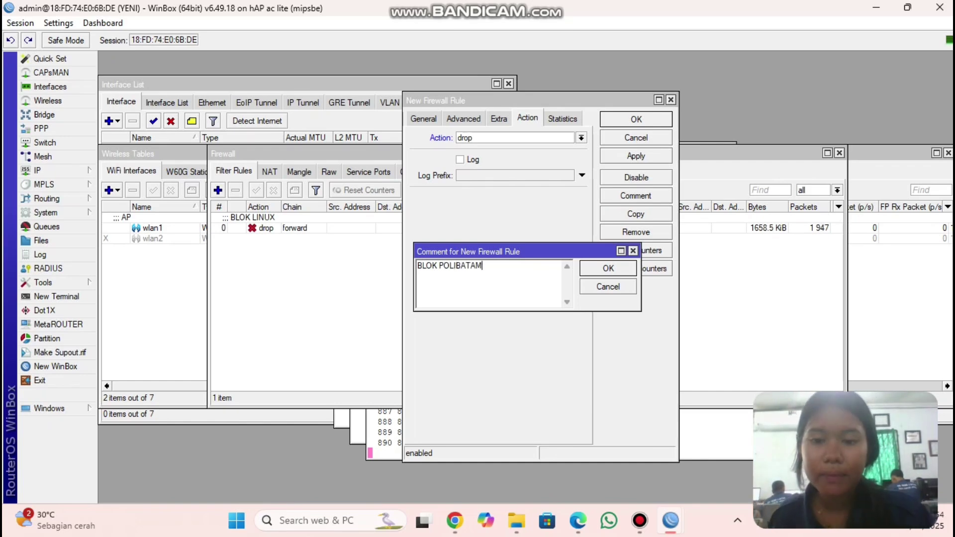
left_click(607, 268)
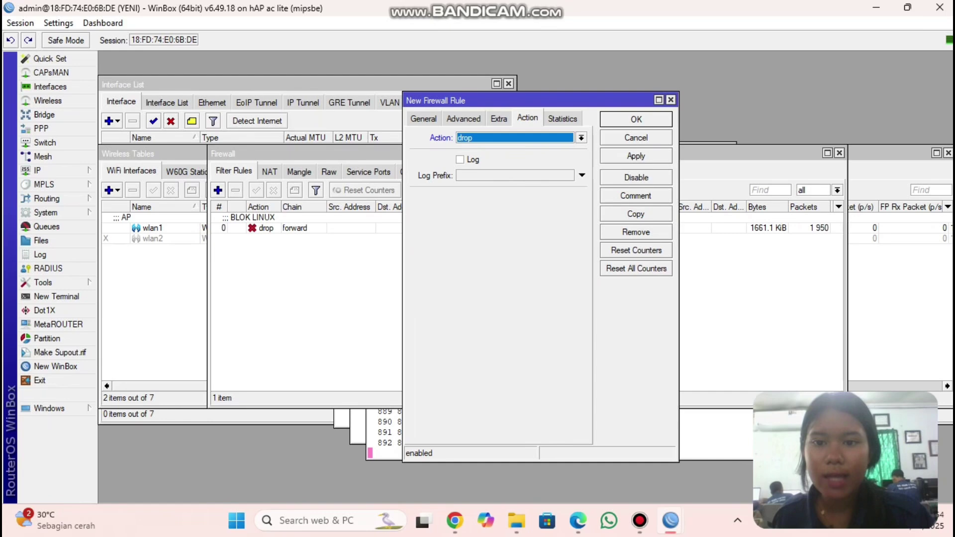
left_click(636, 156)
left_click(636, 119)
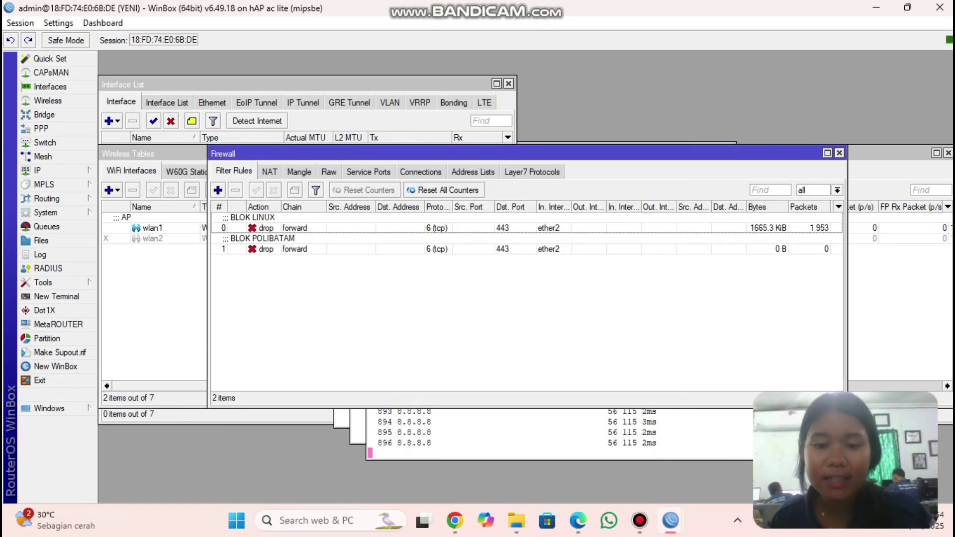
- Close the old polibatam.ac.id tab and load polibatam.ac.id in a new tab to test the block
mouse_move(578, 520)
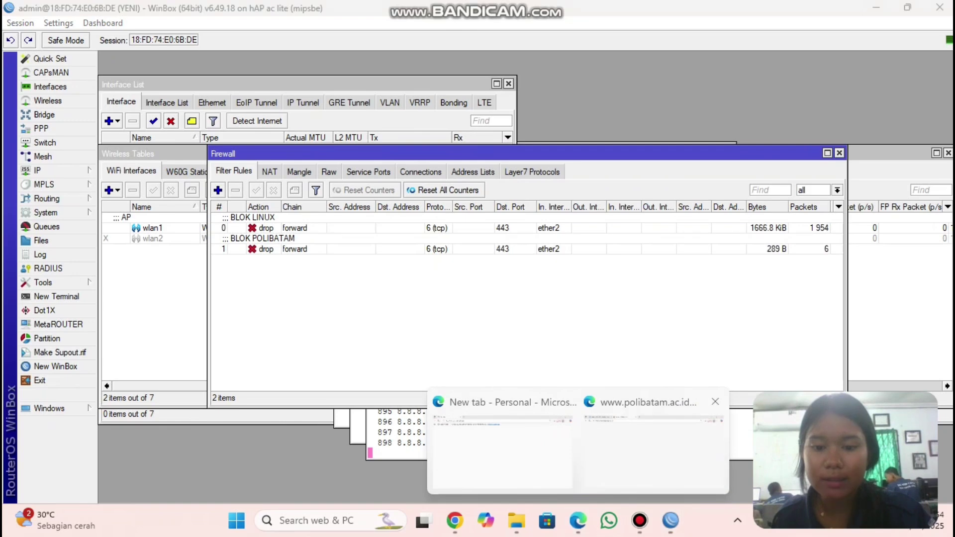
left_click(641, 451)
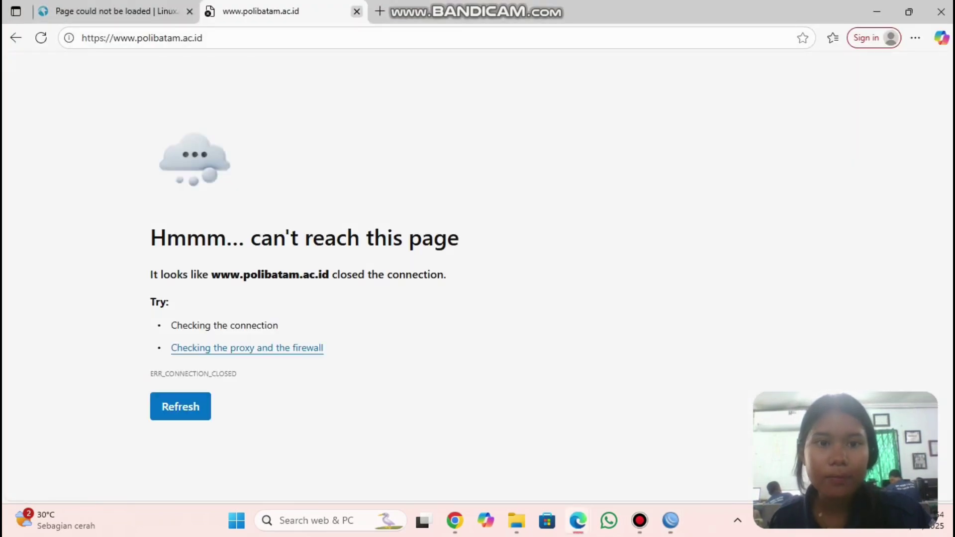
left_click(357, 11)
left_click(213, 11)
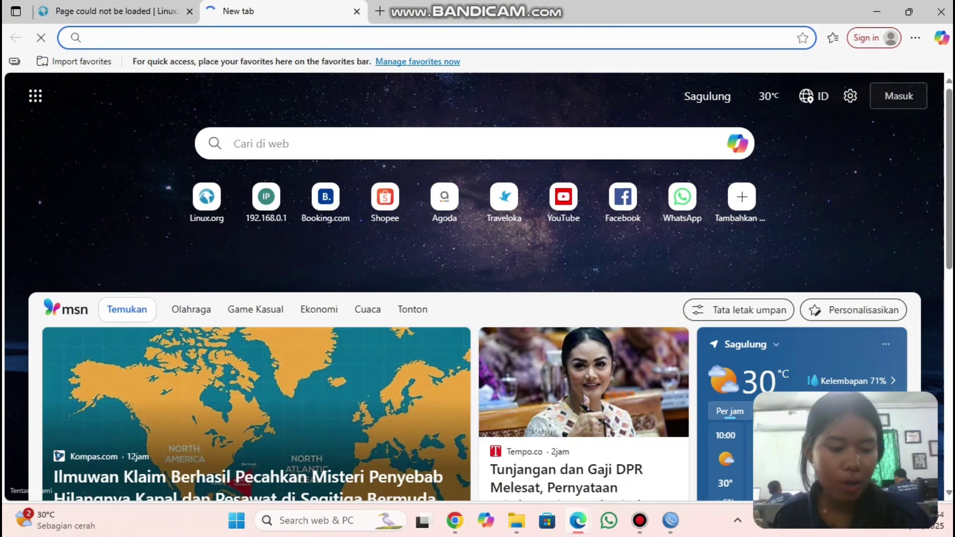
type("polibatam.")
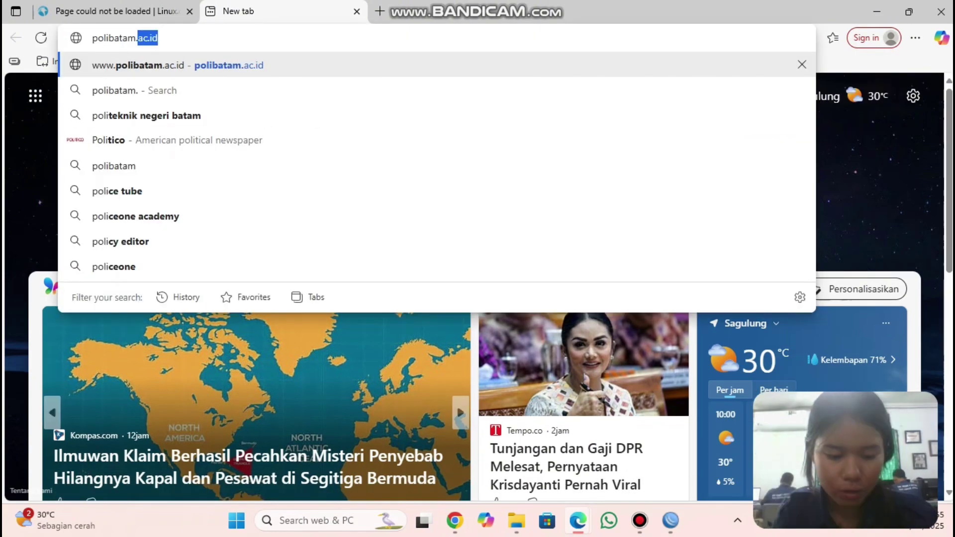
type("ac.i")
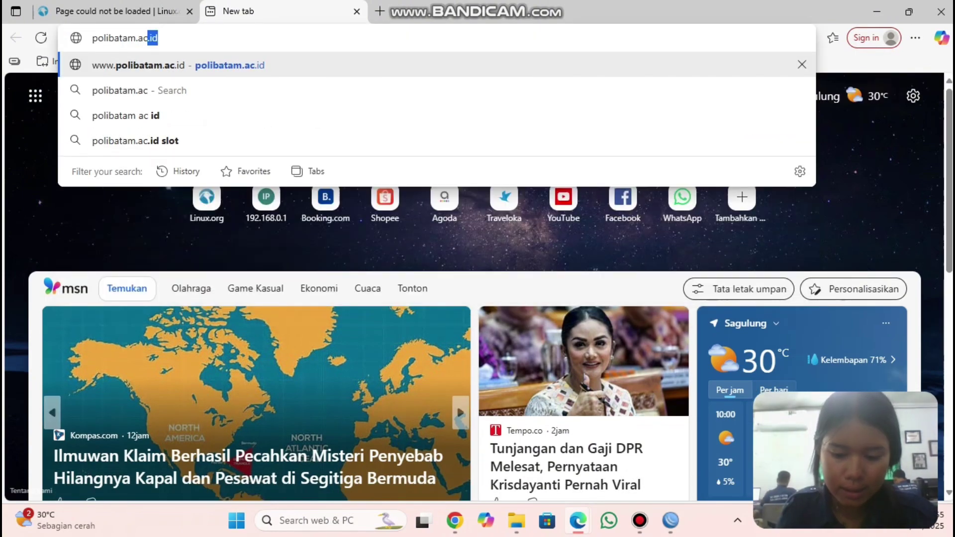
key("Return")
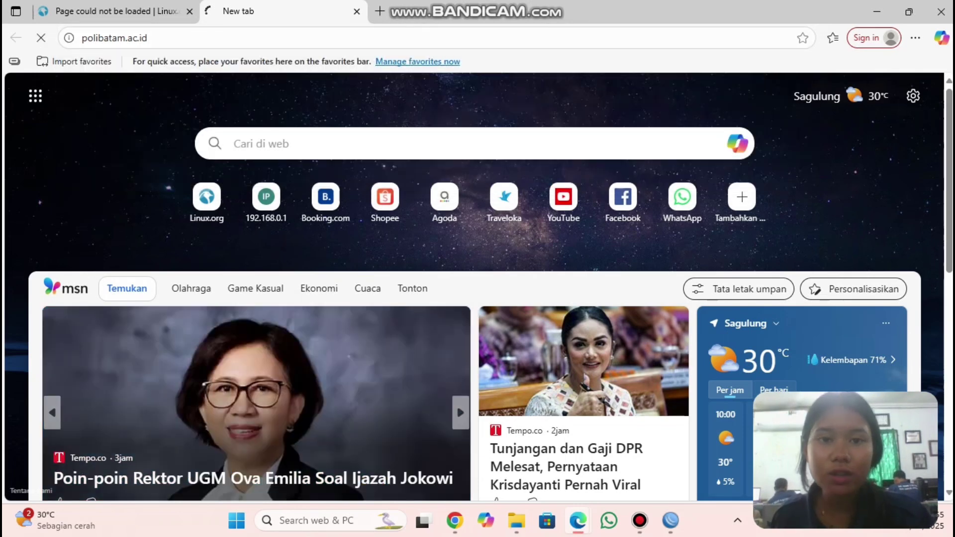
left_click(456, 403)
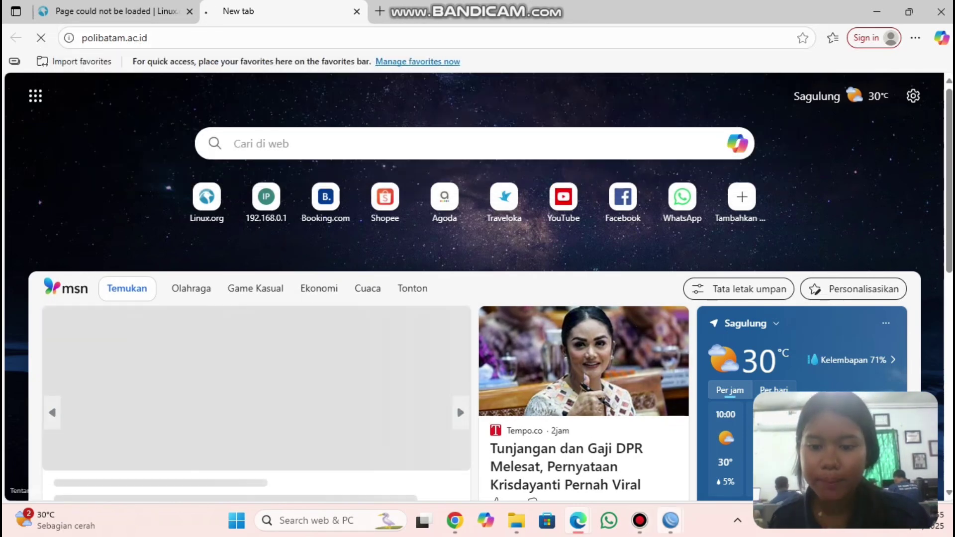
mouse_move(670, 520)
left_click(714, 450)
left_click(294, 249)
double_click(293, 249)
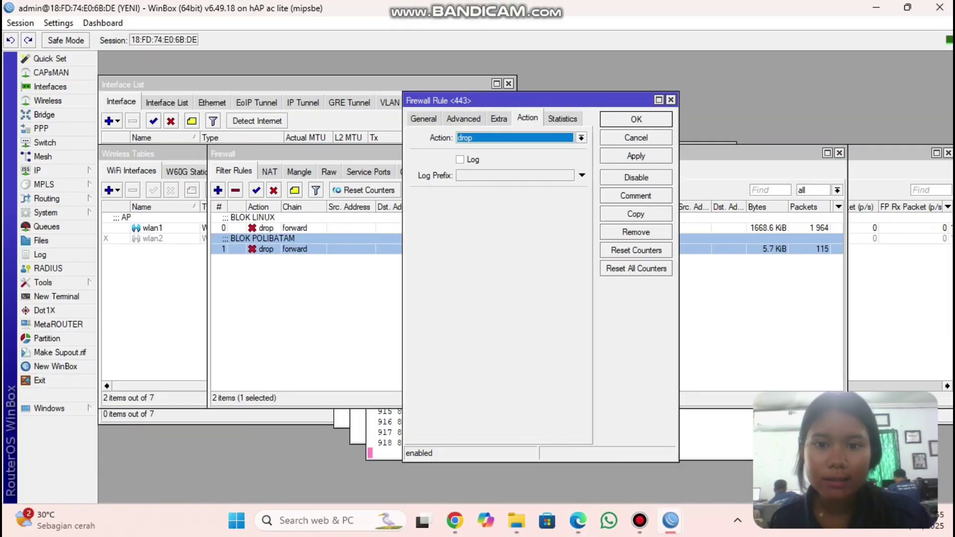
left_click(563, 118)
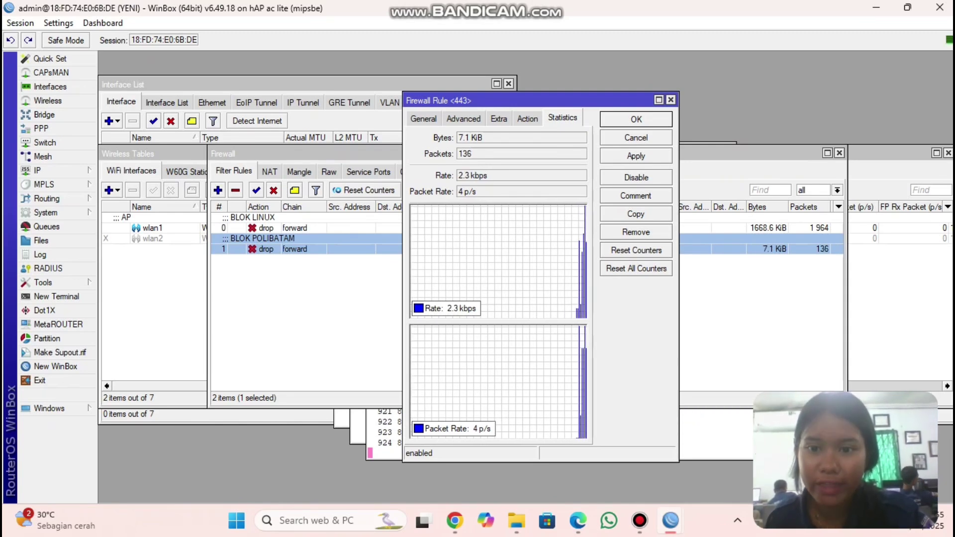
key("Escape")
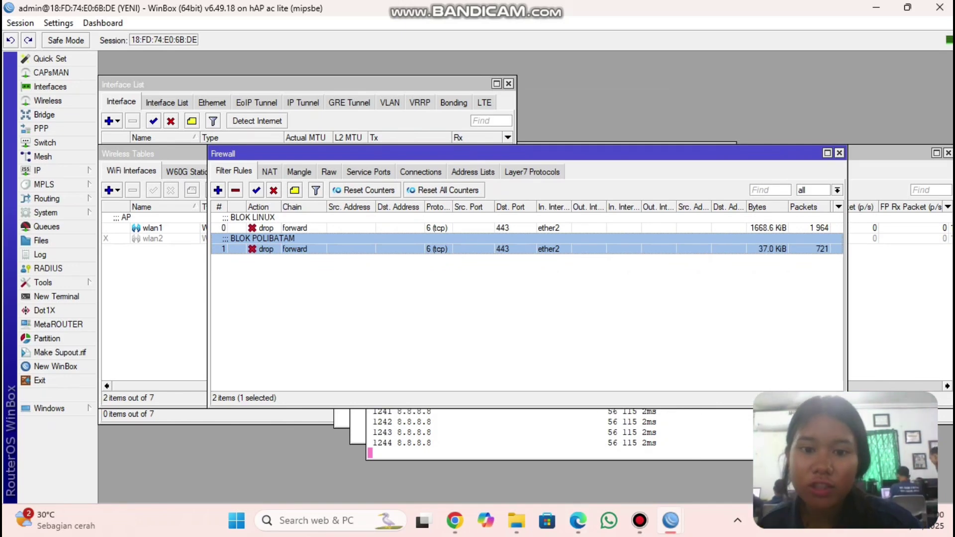
mouse_move(578, 521)
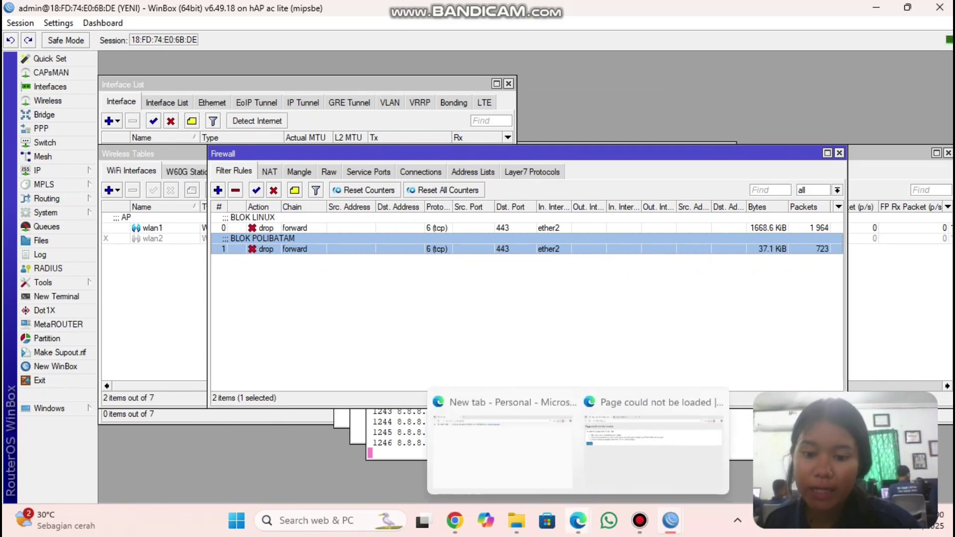
left_click(653, 438)
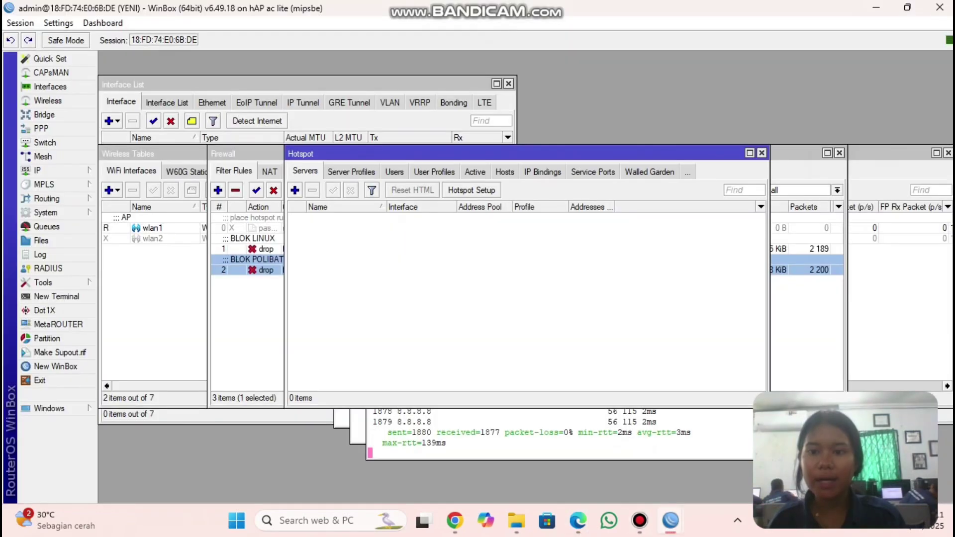
- Run Hotspot Setup on wlan1 with default settings and DNS name yeni.net, creating hotspot1
left_click(761, 153)
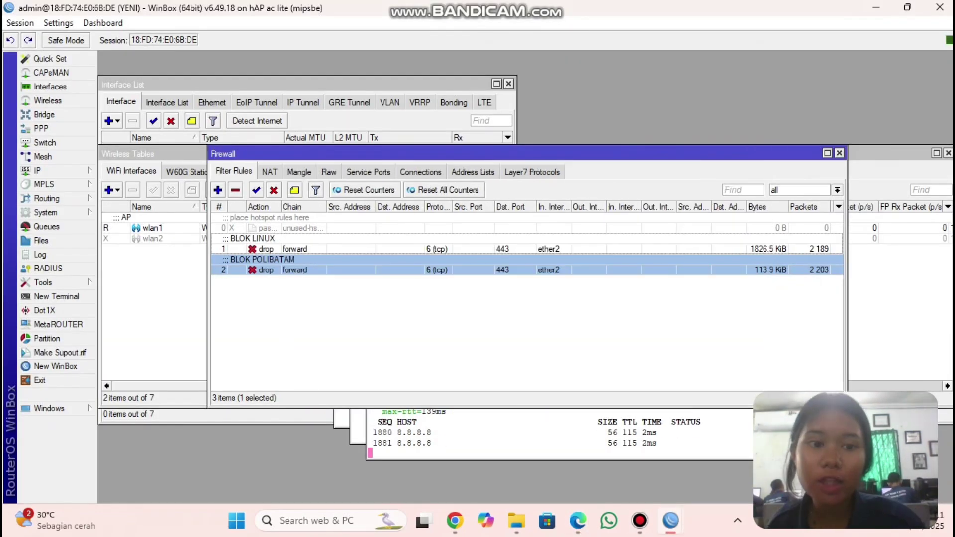
left_click(37, 170)
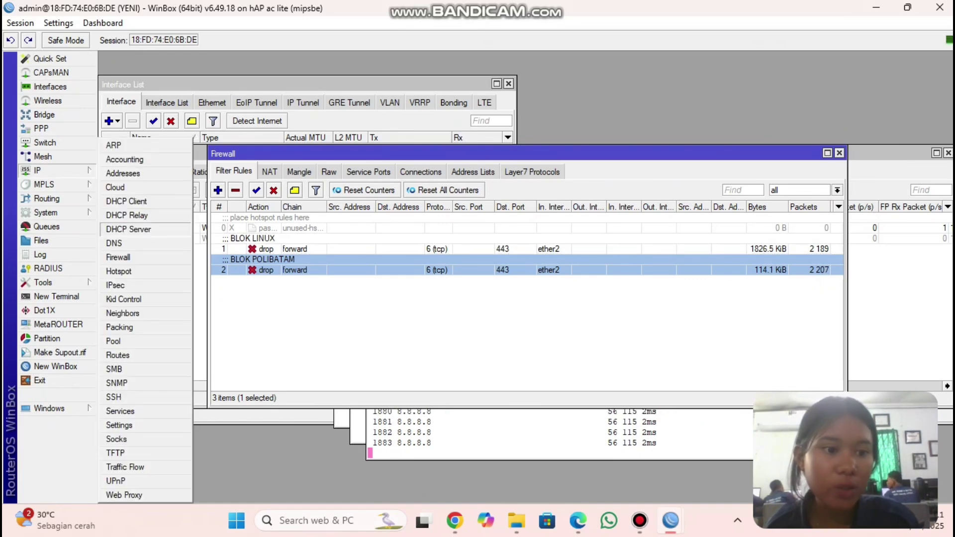
left_click(119, 271)
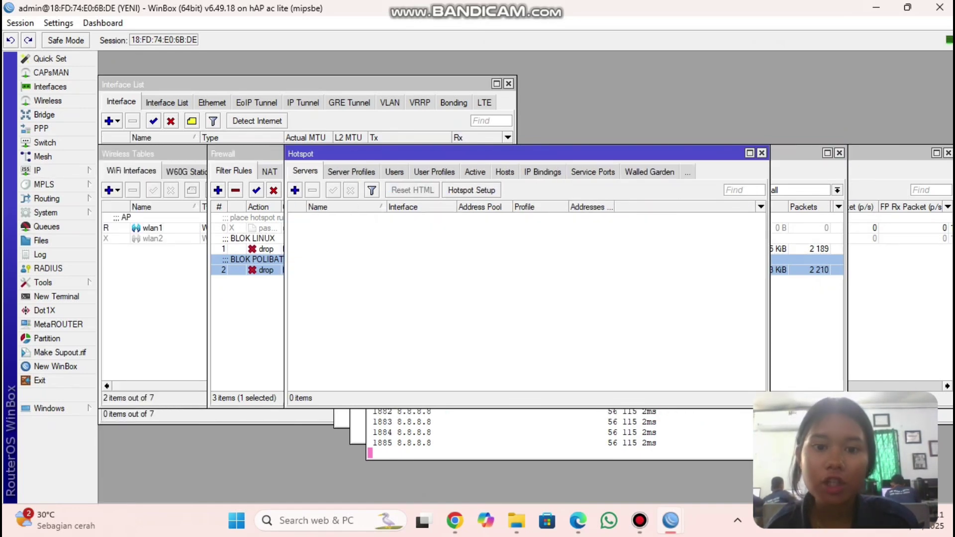
left_click(472, 190)
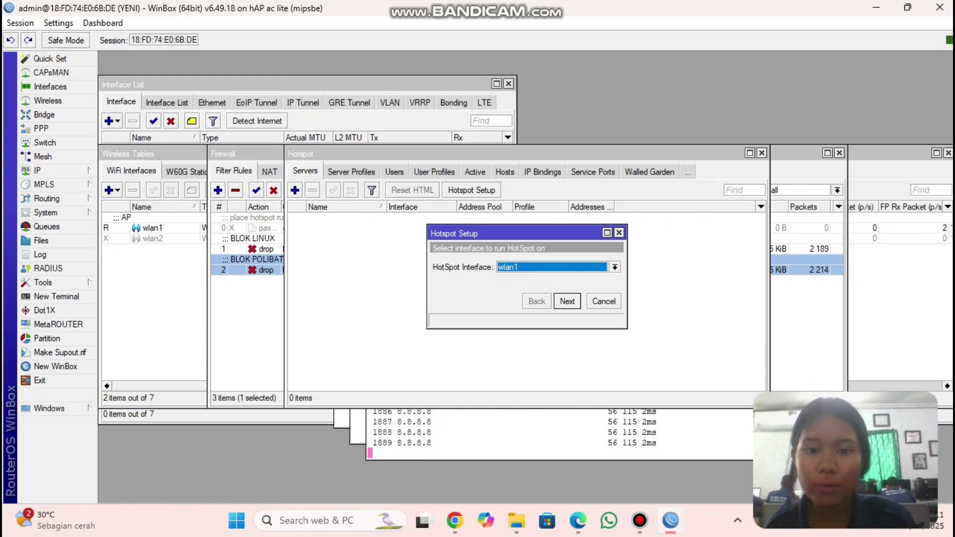
key("Return")
key("Return")
key("Return")
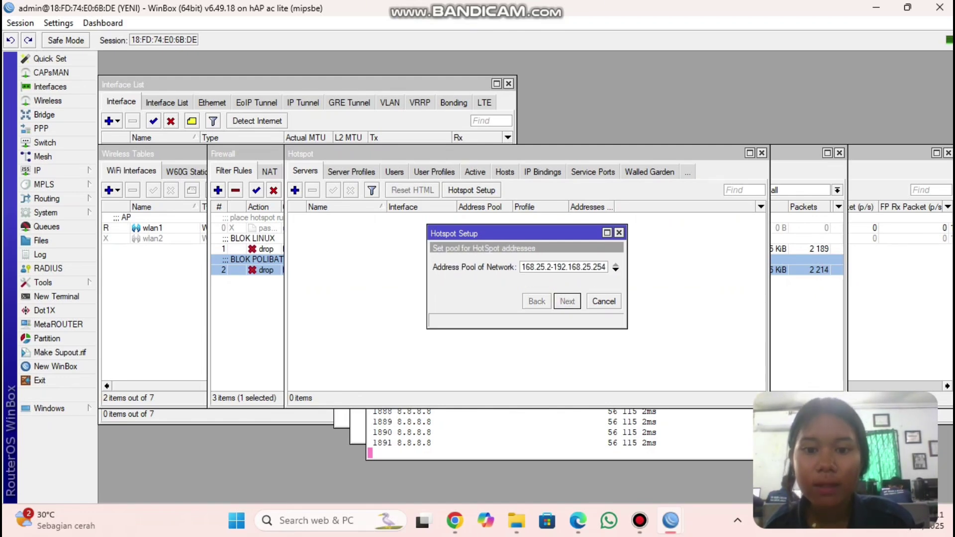
key("Return")
key("Return")
key("Return")
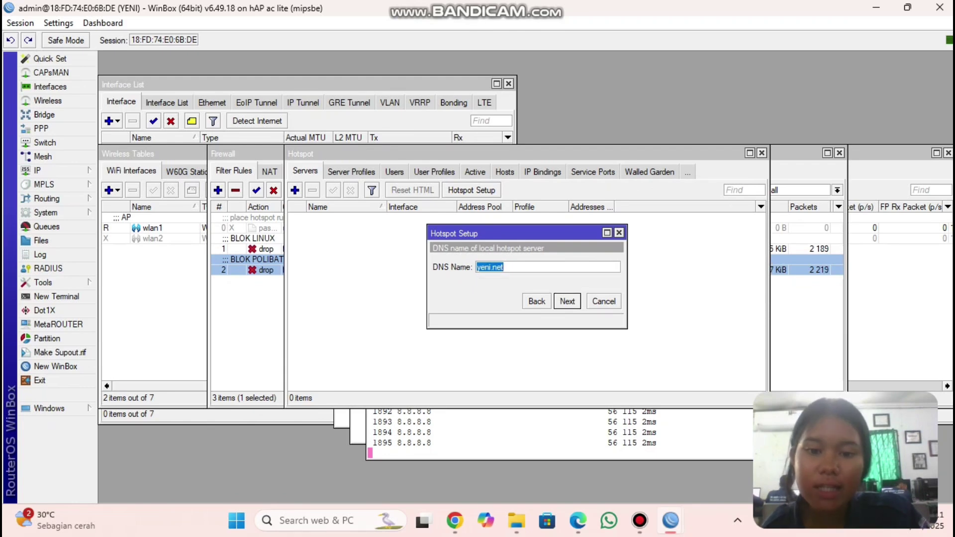
key("BackSpace")
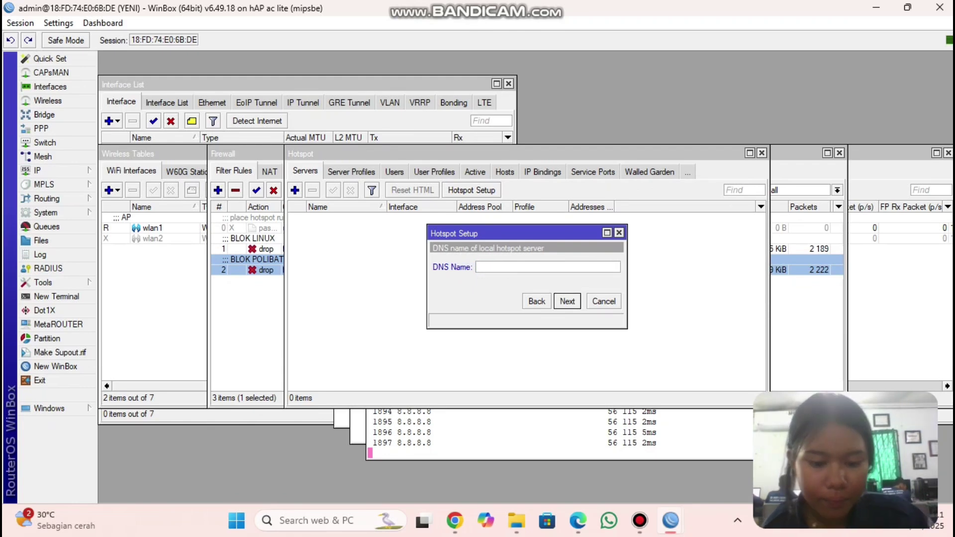
type("yeni.net")
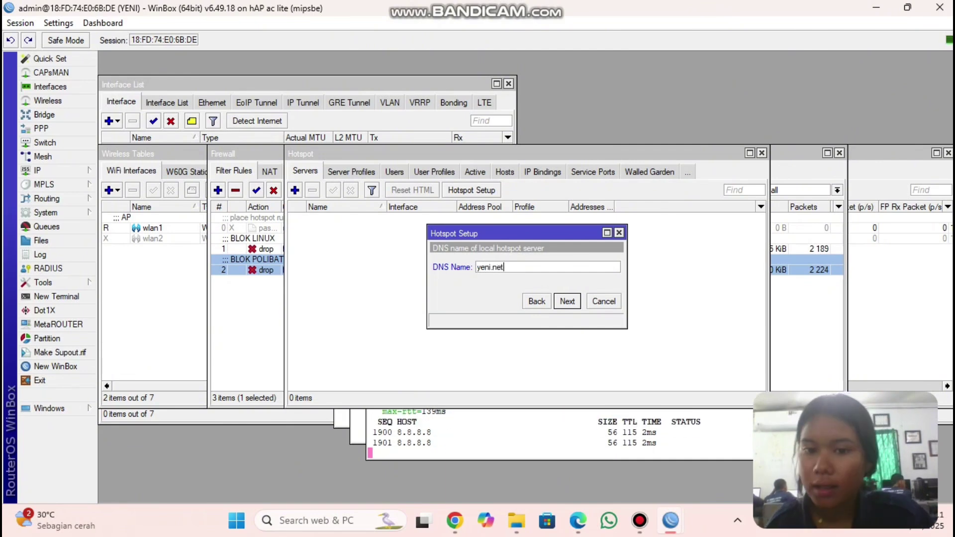
key("Return")
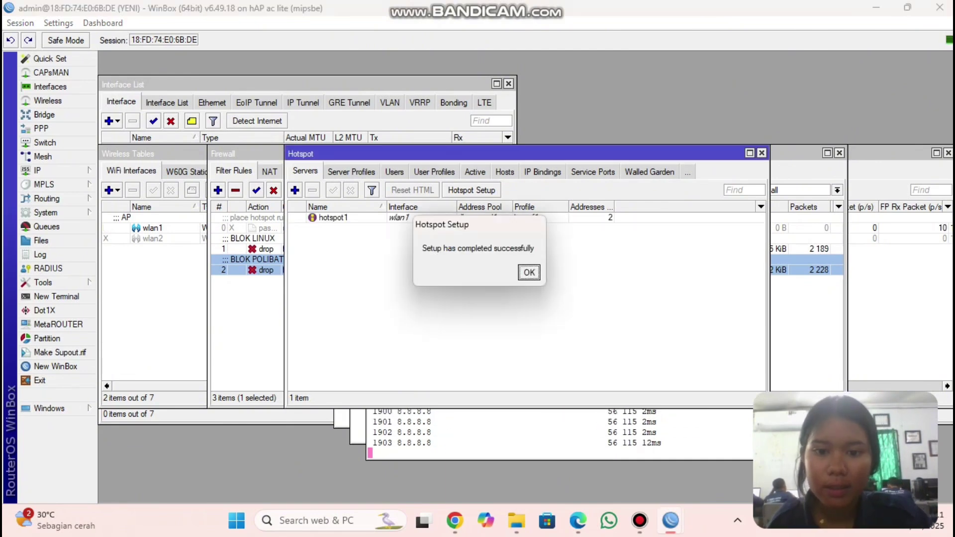
key("Return")
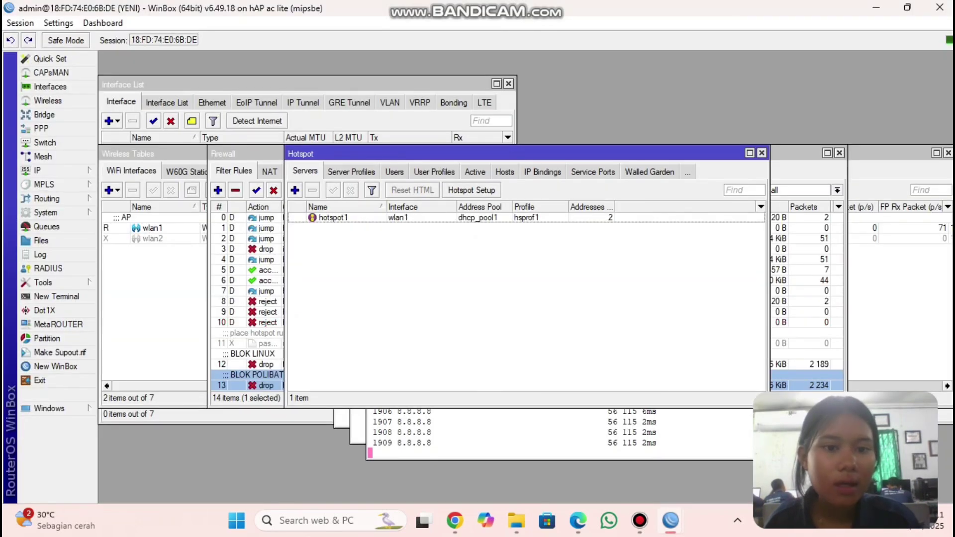
- Enable Use RADIUS in the hsprof1 hotspot server profile
left_click(351, 171)
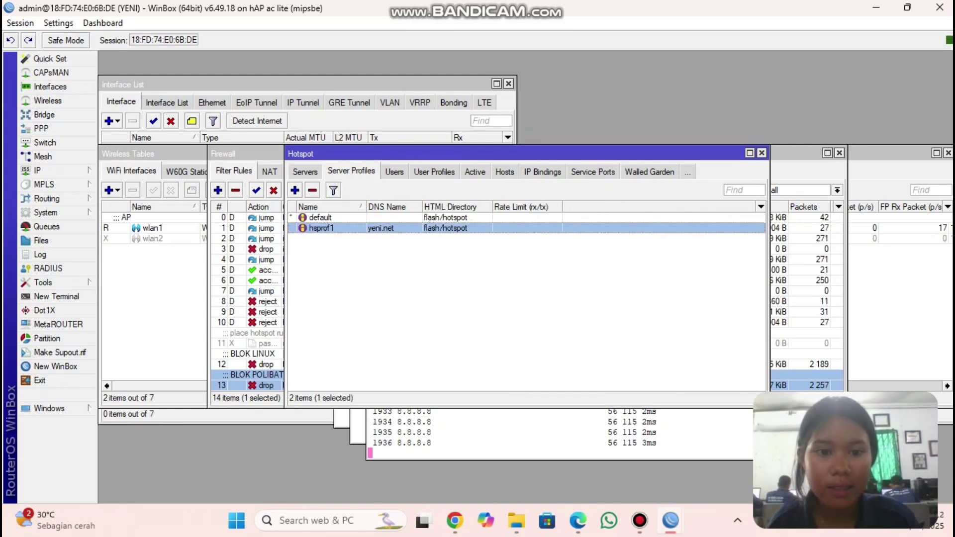
double_click(322, 229)
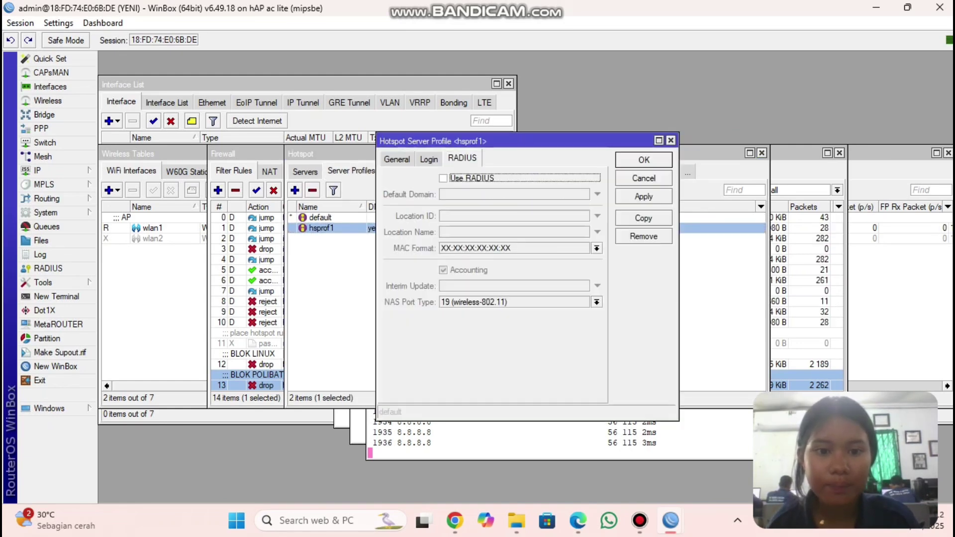
key("space")
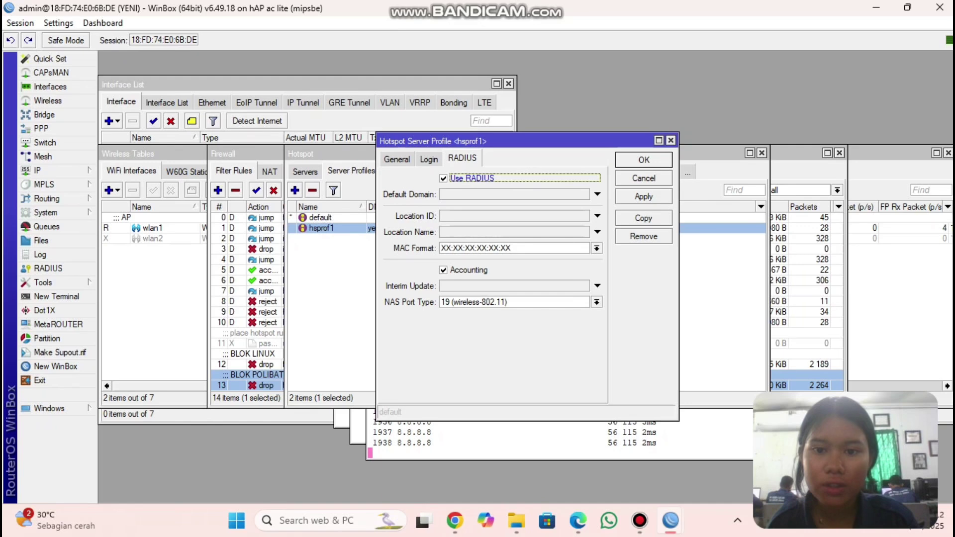
left_click(644, 197)
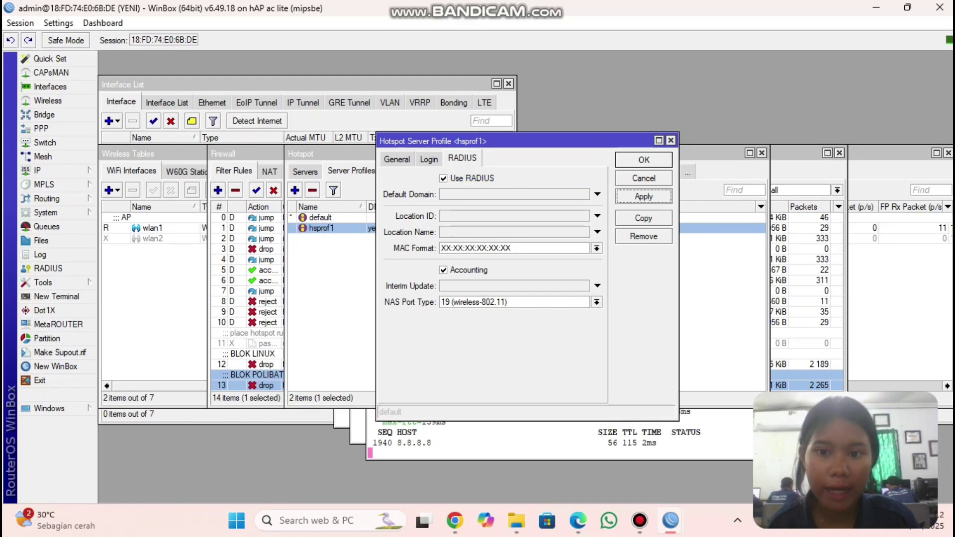
key("Return")
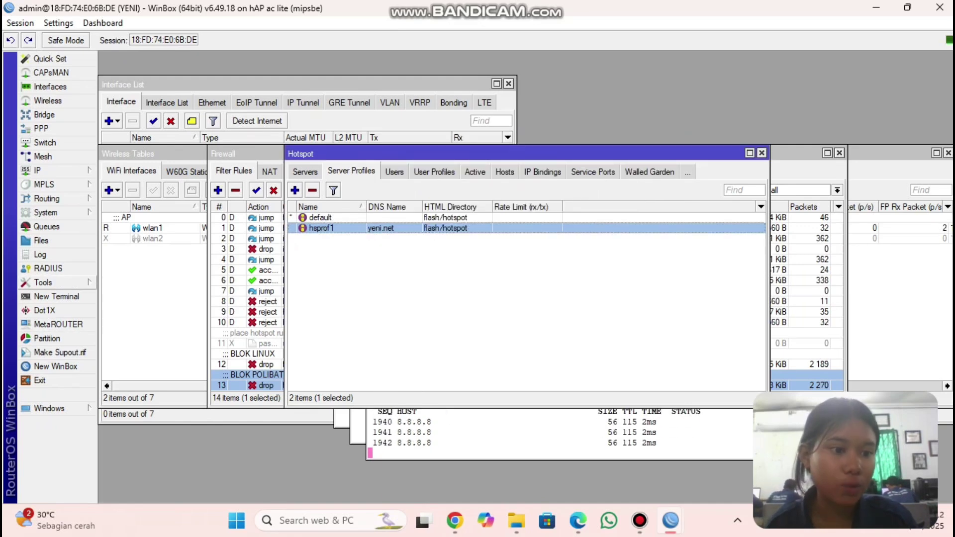
- Turn on RADIUS Incoming with Accept so the router accepts requests on port 3799
left_click(48, 268)
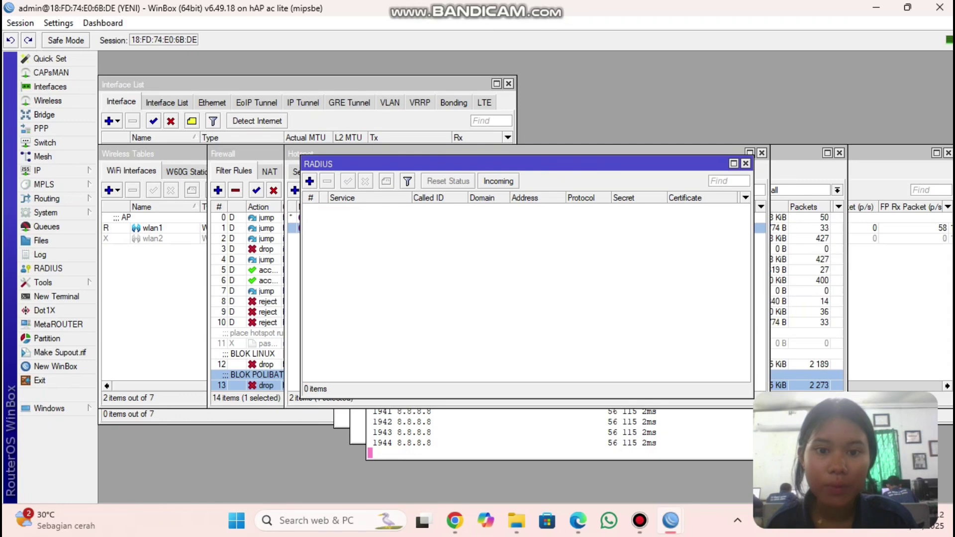
left_click(499, 180)
key("space")
left_click(586, 278)
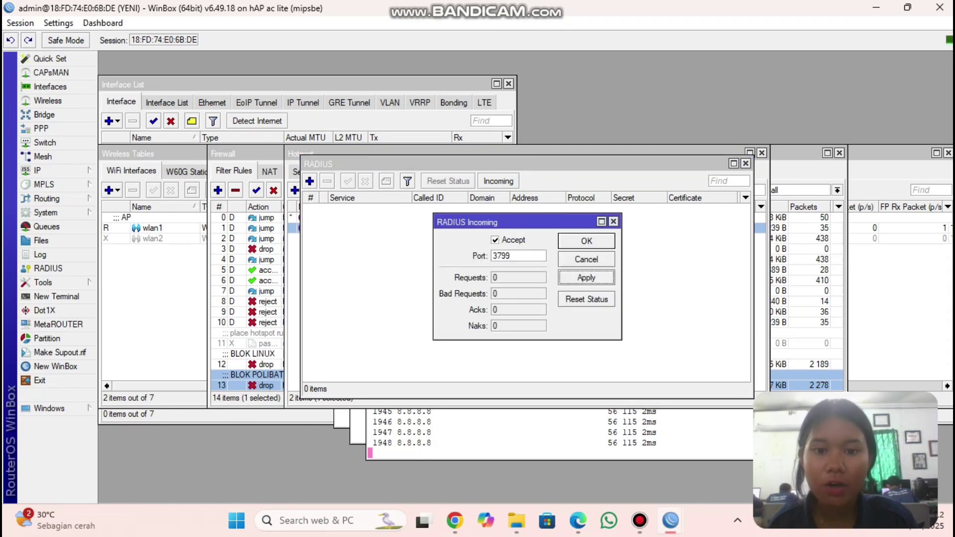
left_click(586, 241)
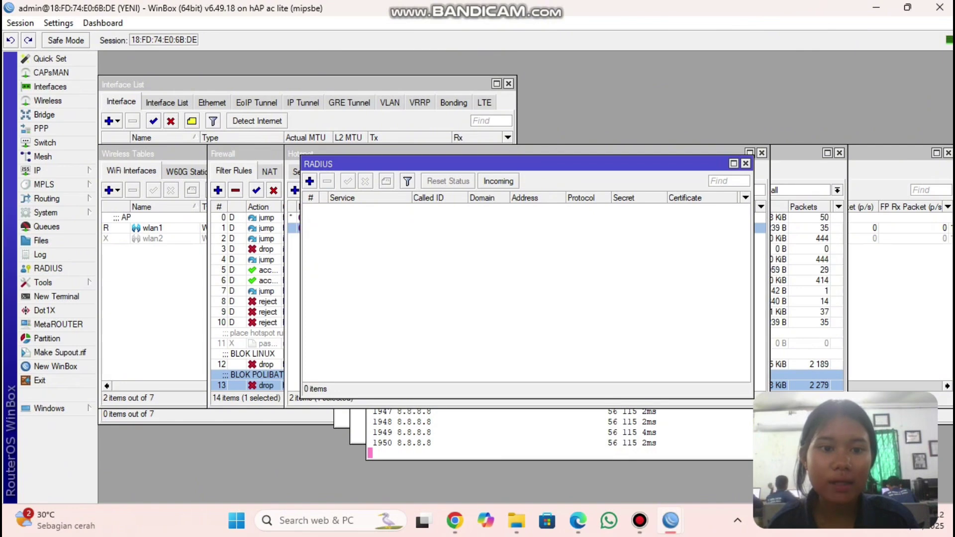
- Add a new RADIUS server entry for the login and hotspot services
left_click(309, 181)
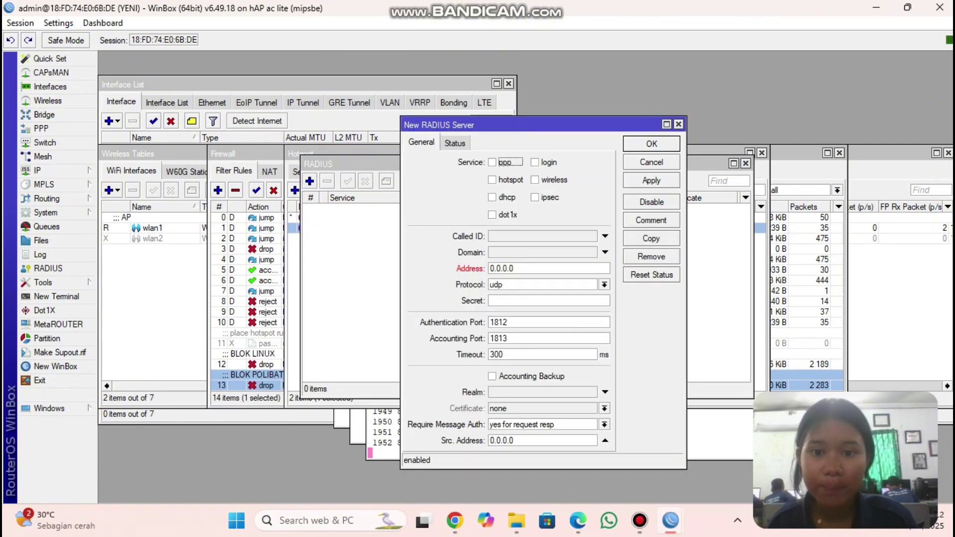
left_click(535, 162)
left_click(492, 180)
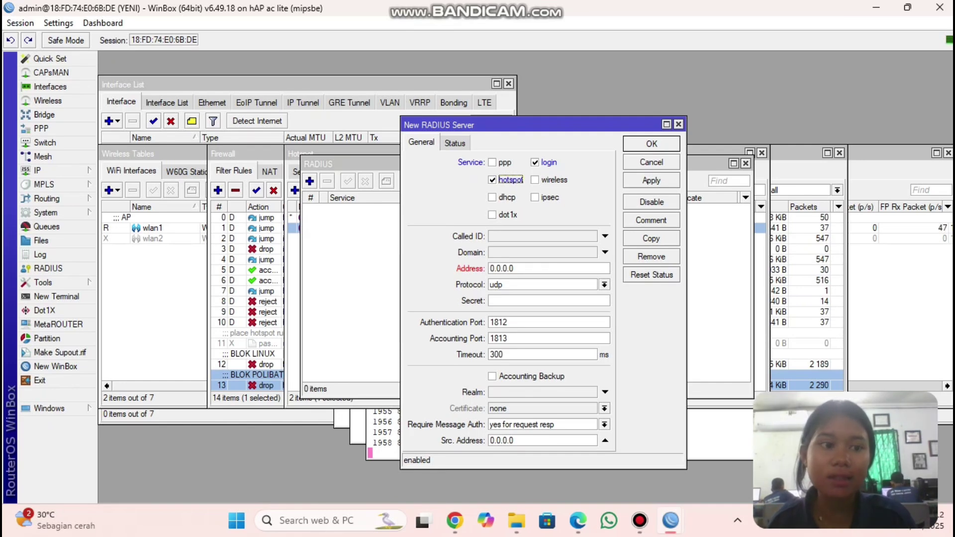
- Copy ether1's DHCP-assigned address 172.16.131.42 from the DHCP Client list
left_click(45, 170)
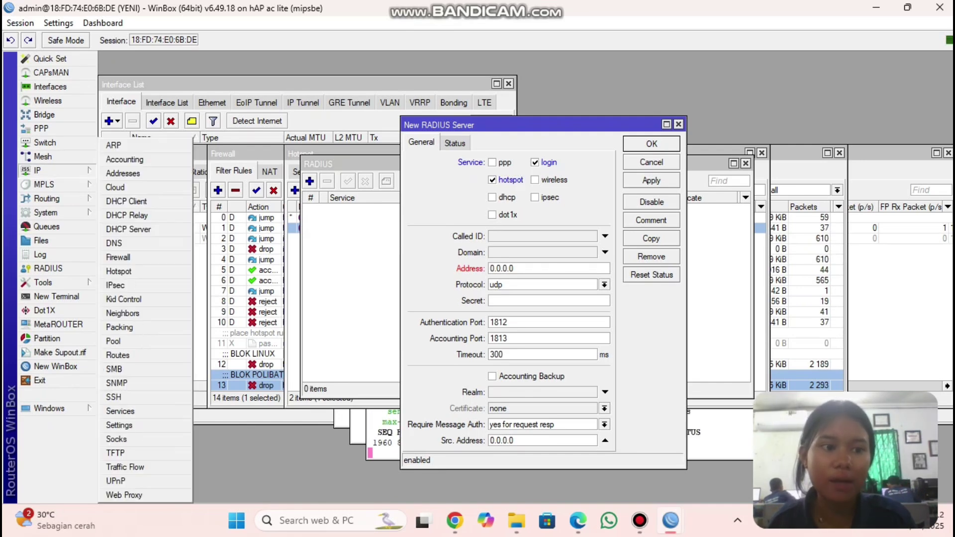
left_click(126, 201)
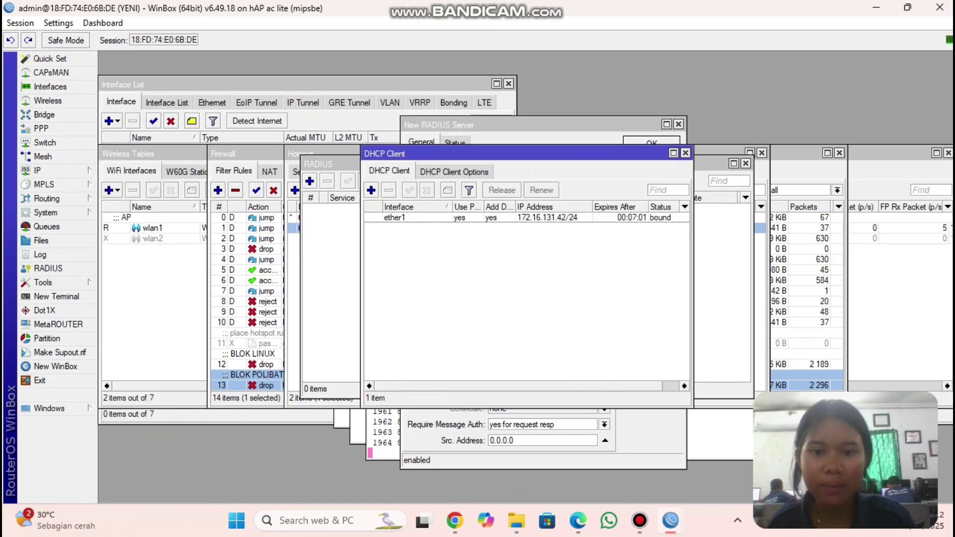
double_click(394, 217)
left_click(494, 192)
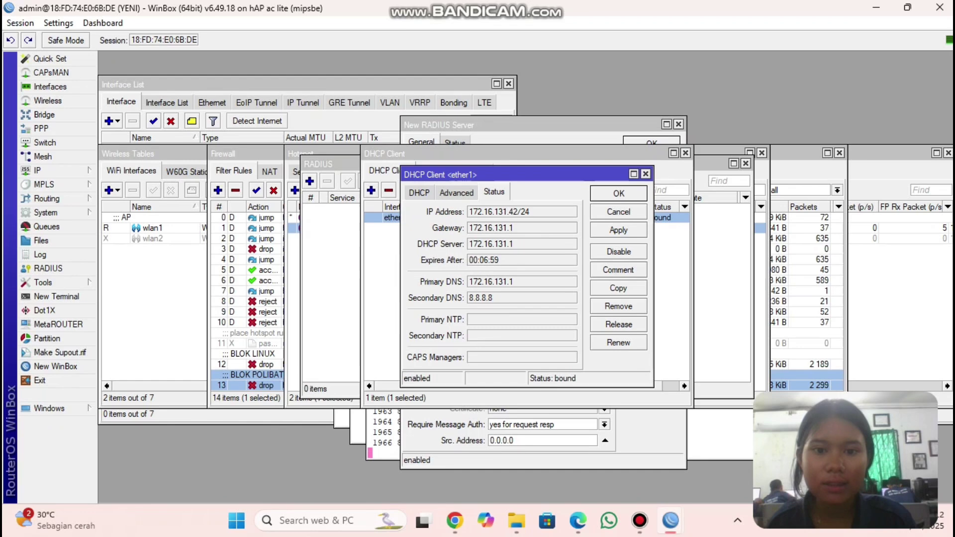
left_click_drag(469, 212, 518, 212)
key("ctrl+c")
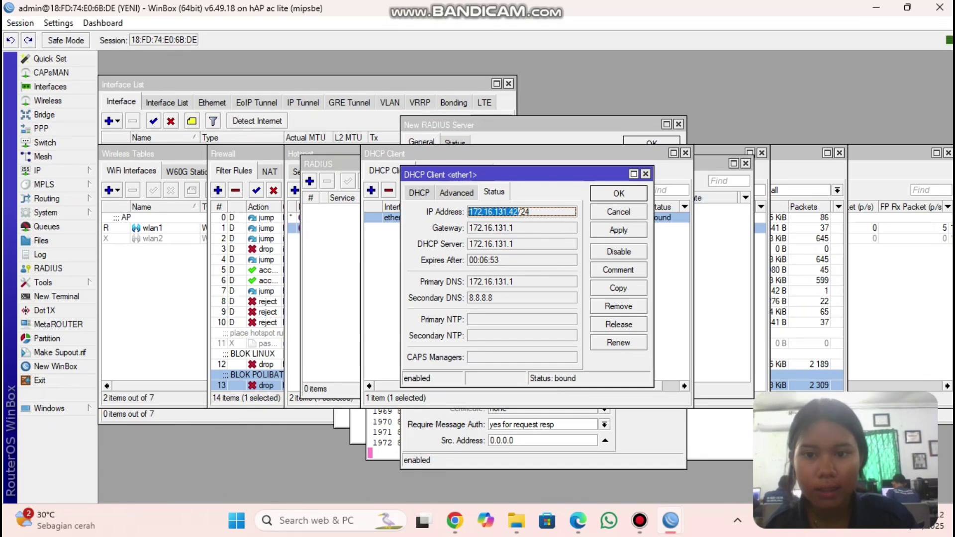
left_click(645, 174)
- Set the RADIUS server address to 172.16.131.42, enter the shared secret, and save
left_click(522, 125)
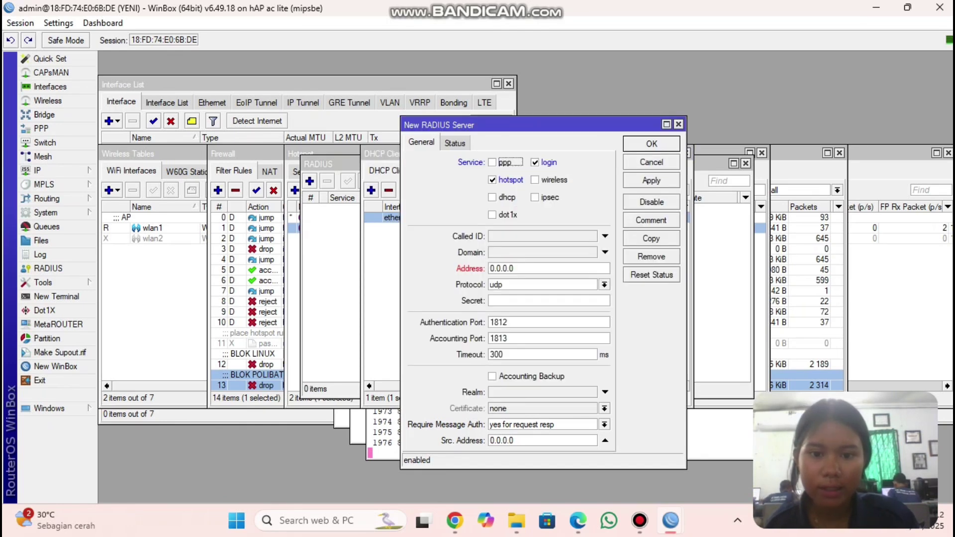
left_click(515, 268)
key("BackSpace")
key("BackSpace")
key("BackSpace")
key("BackSpace")
key("BackSpace")
key("BackSpace")
key("BackSpace")
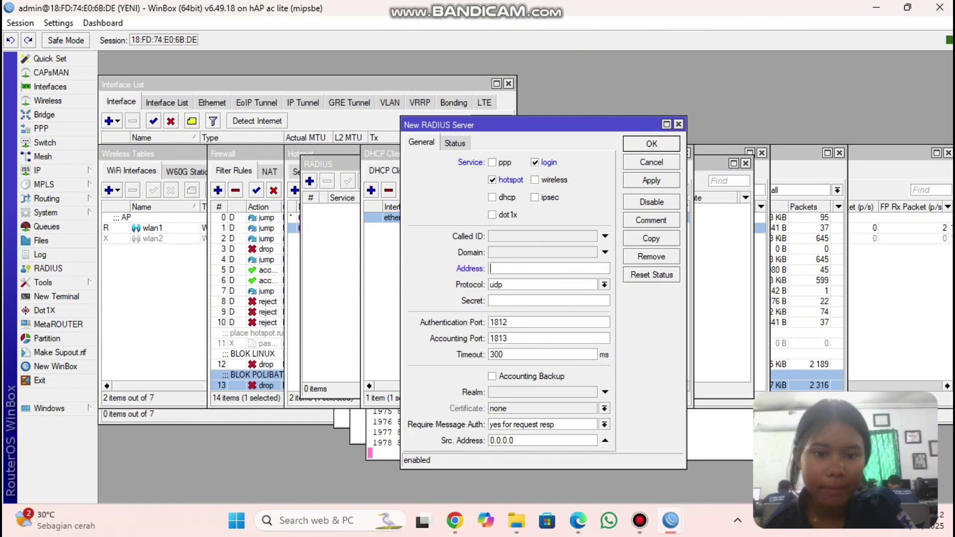
key("ctrl+v")
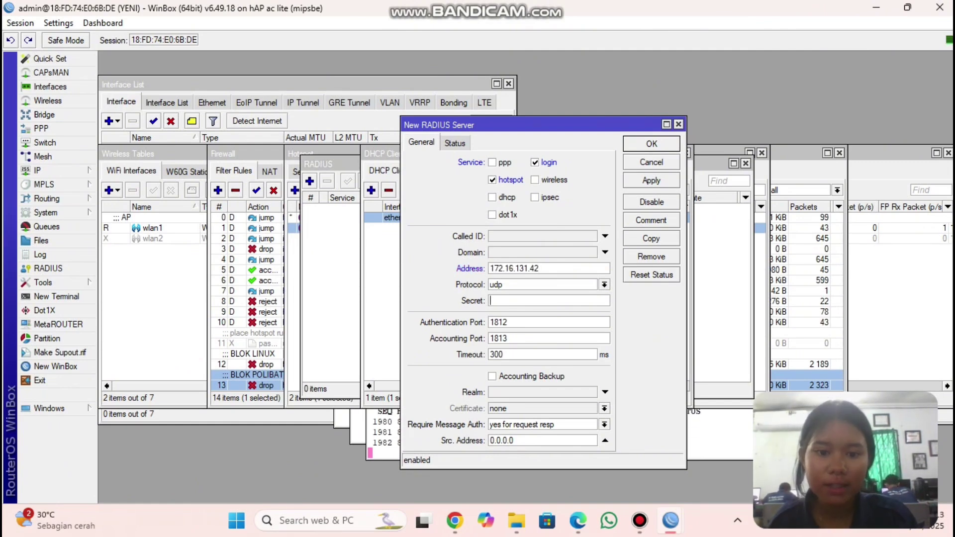
type("12345678")
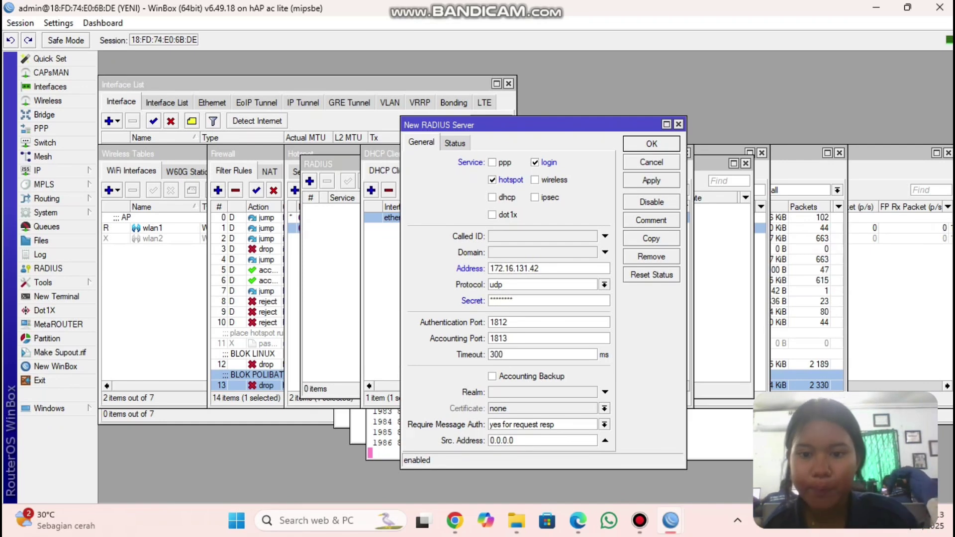
left_click(651, 180)
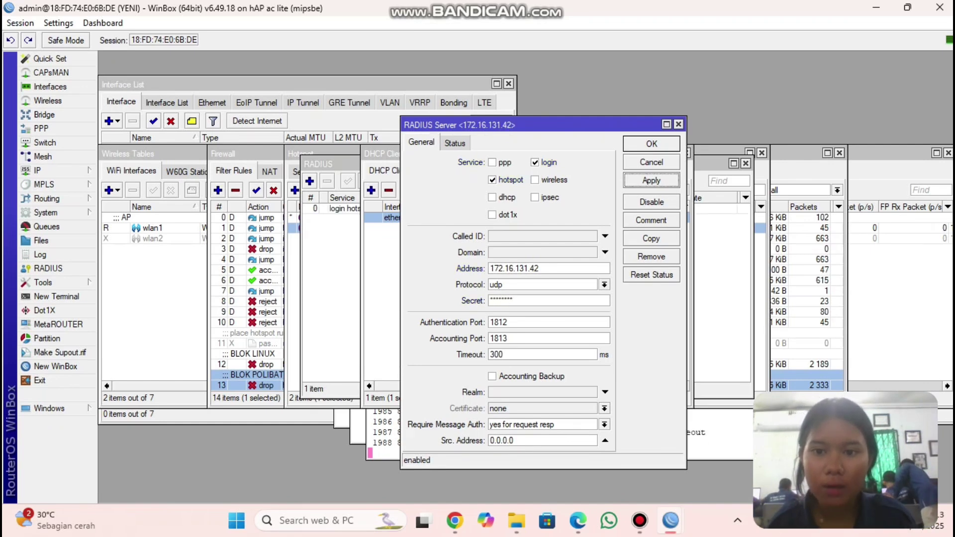
left_click(651, 144)
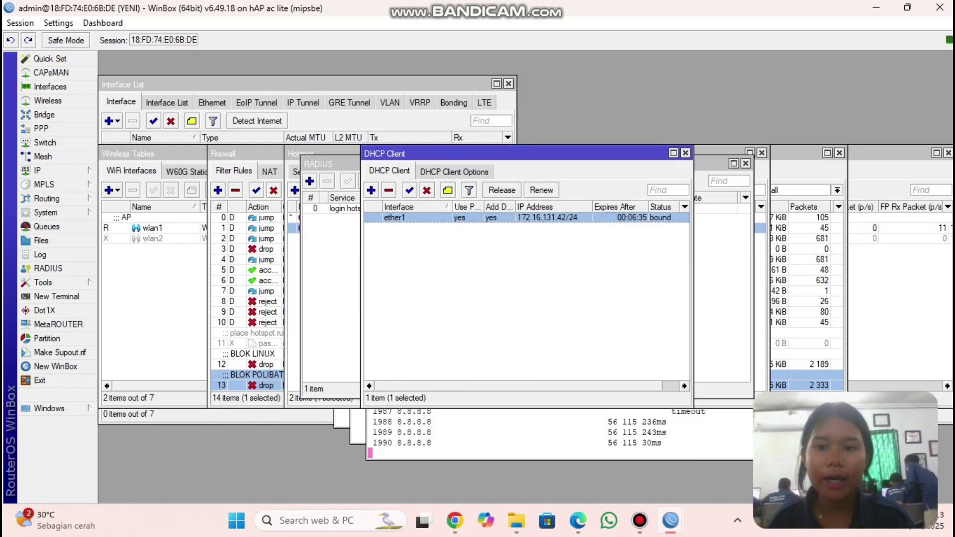
- Add hotspot user a with its password in the Hotspot Users list
left_click(326, 164)
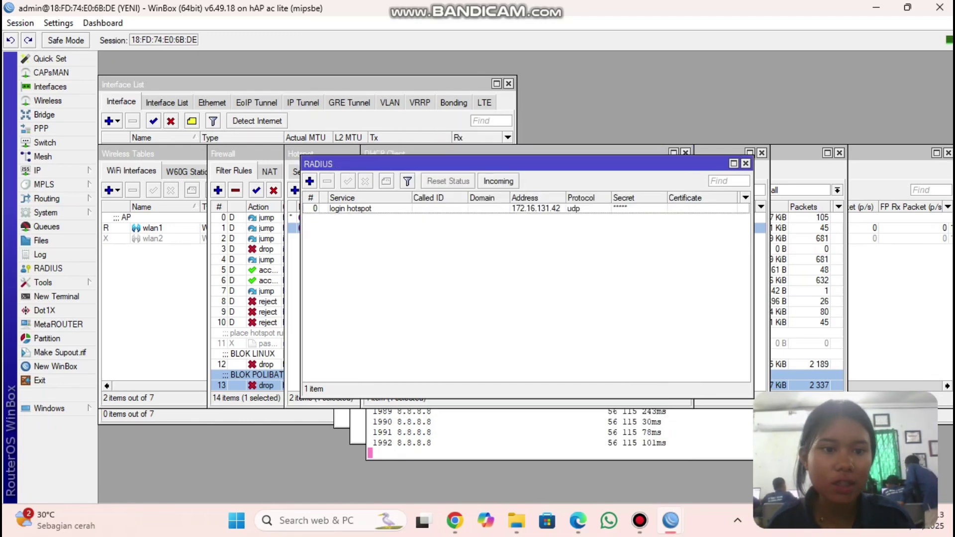
left_click(300, 152)
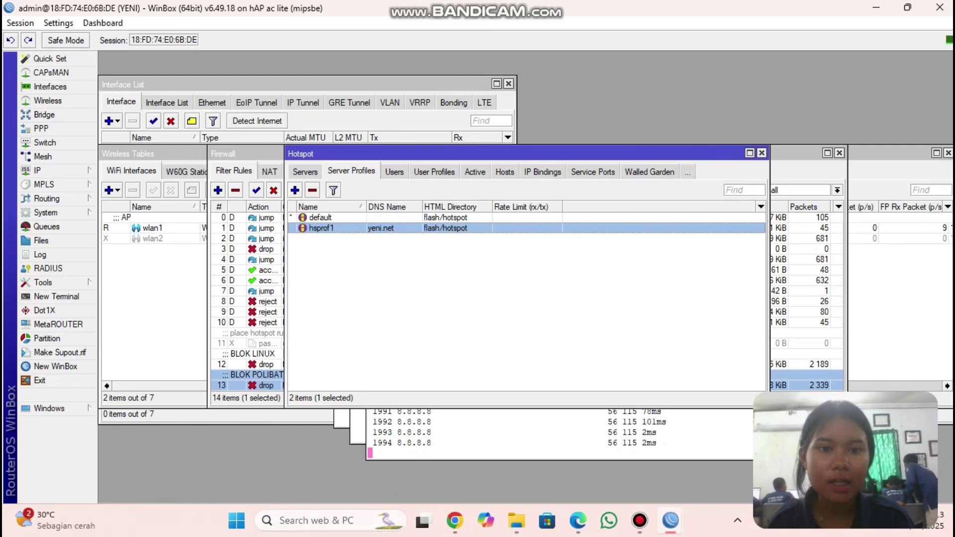
left_click(395, 172)
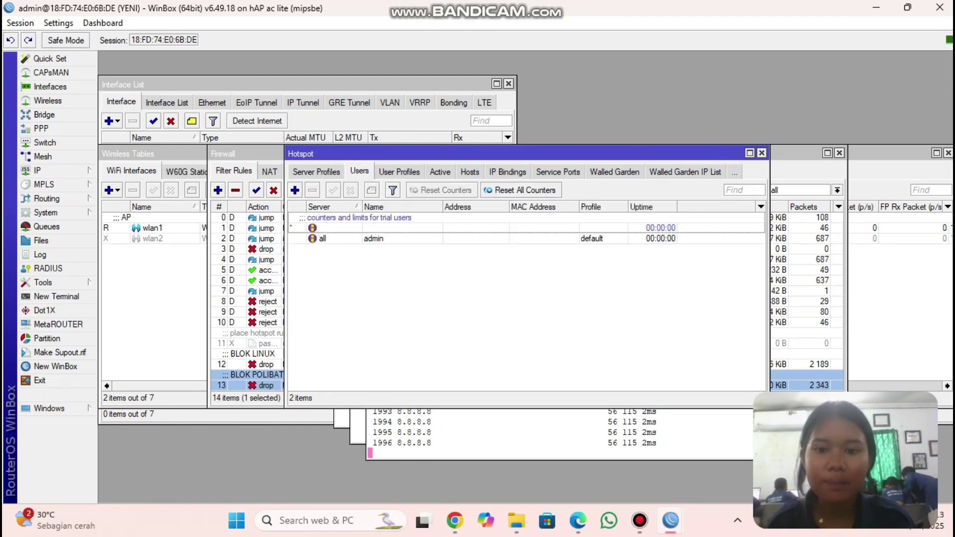
left_click(295, 190)
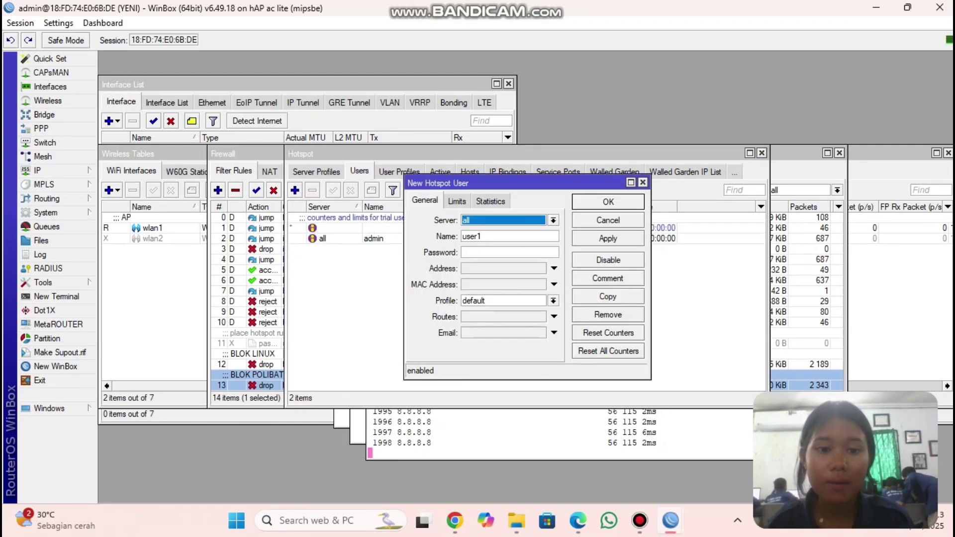
left_click(490, 236)
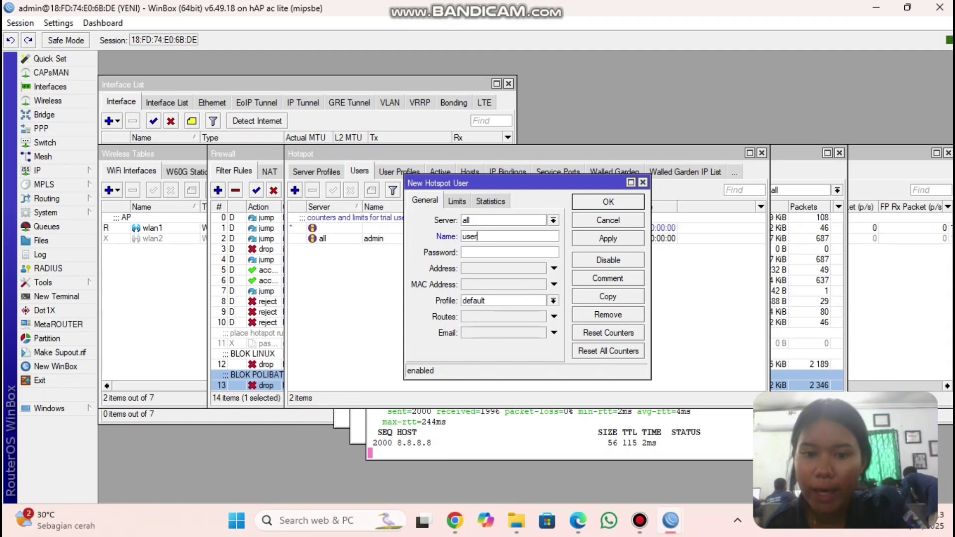
key("BackSpace")
key("BackSpace")
key("BackSpace")
key("BackSpace")
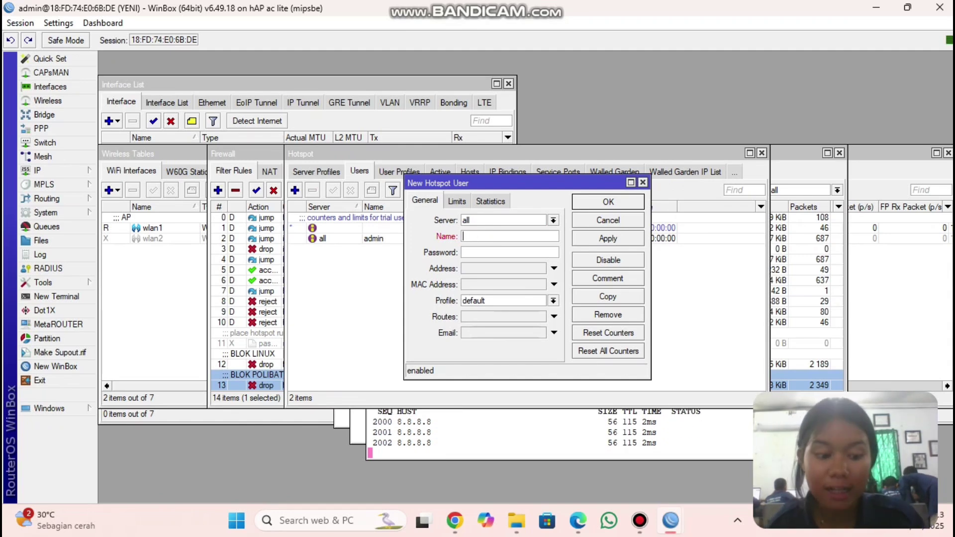
type("a")
key("Tab")
type("a")
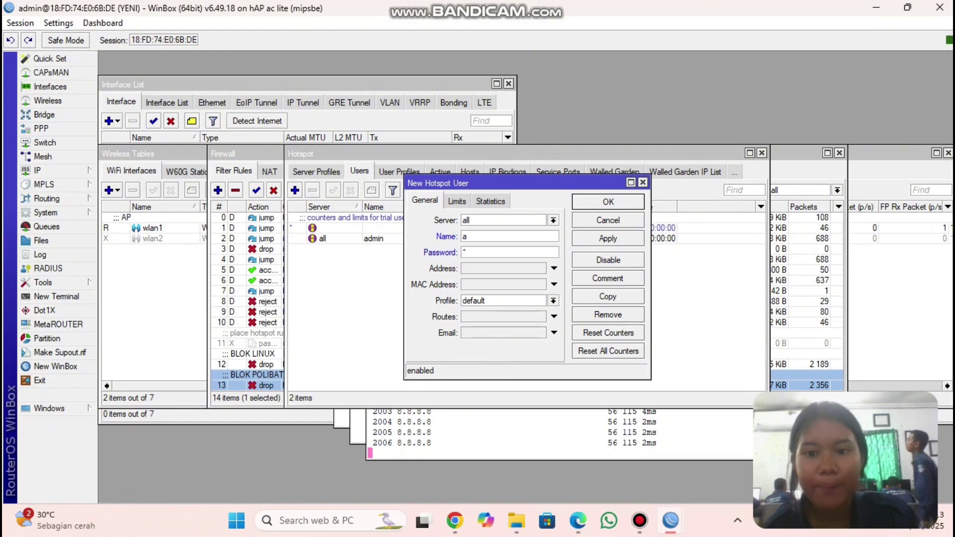
left_click(607, 238)
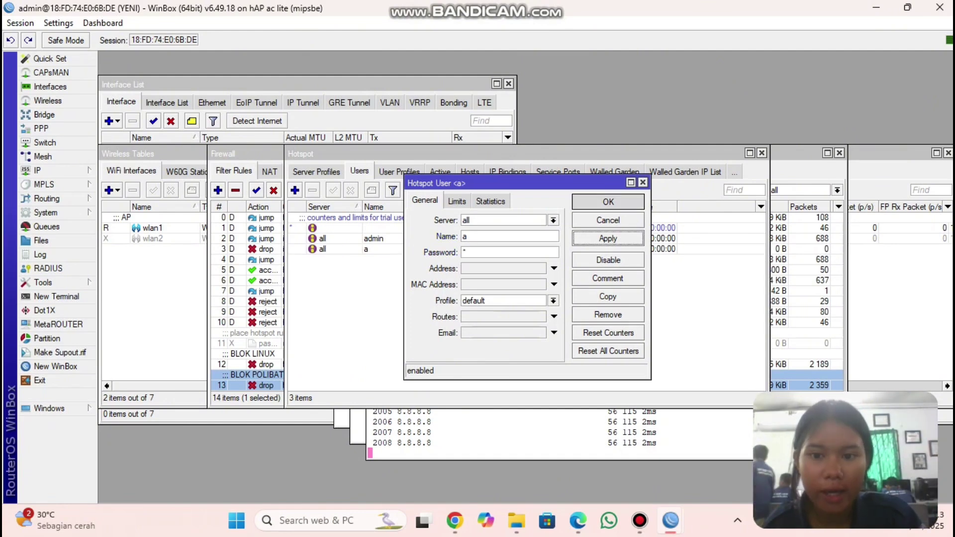
key("Return")
- Add a second hotspot user named b
left_click(295, 190)
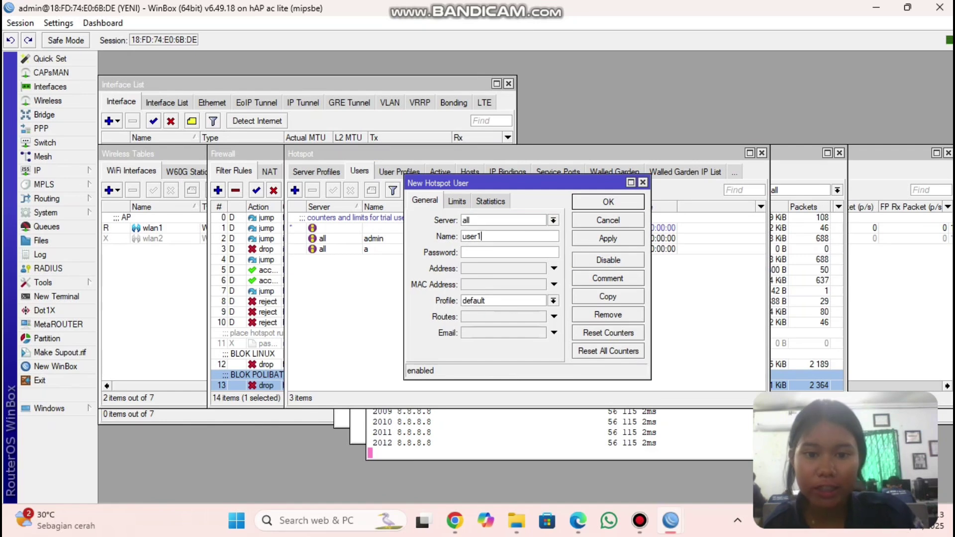
key("BackSpace")
key("BackSpace")
key("BackSpace")
key("BackSpace")
key("BackSpace")
type("b")
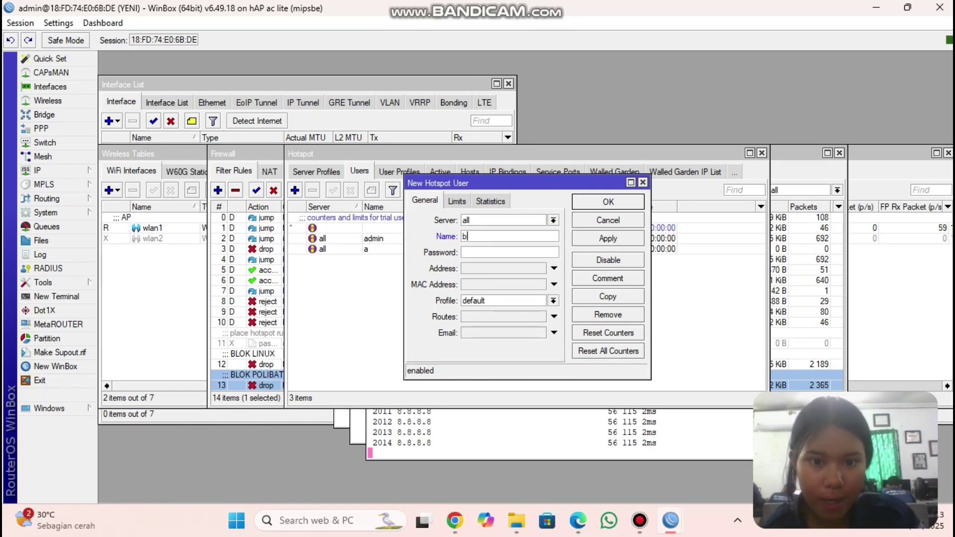
left_click(509, 253)
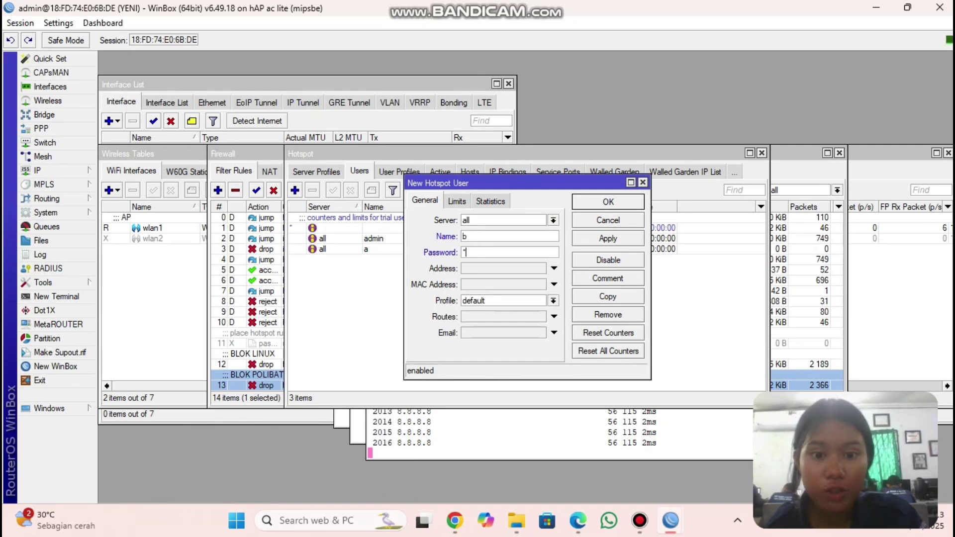
left_click(608, 238)
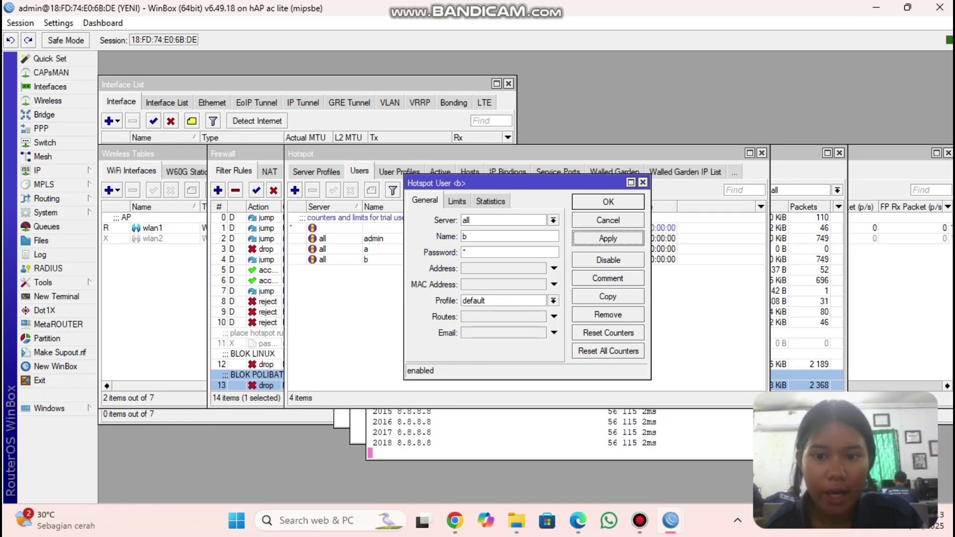
left_click(608, 202)
- Add a third hotspot user named c with its password
left_click(295, 190)
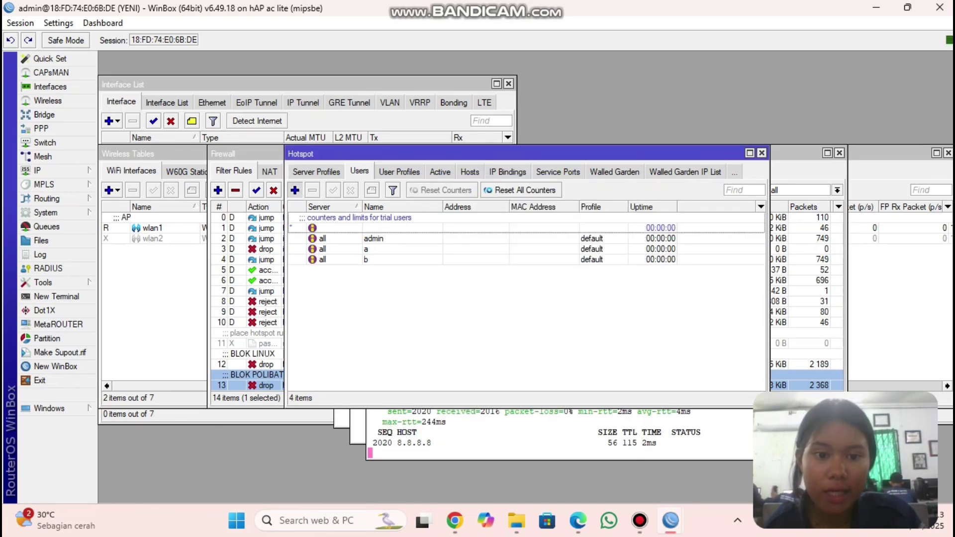
left_click(480, 236)
key("BackSpace")
key("BackSpace")
key("BackSpace")
key("BackSpace")
key("BackSpace")
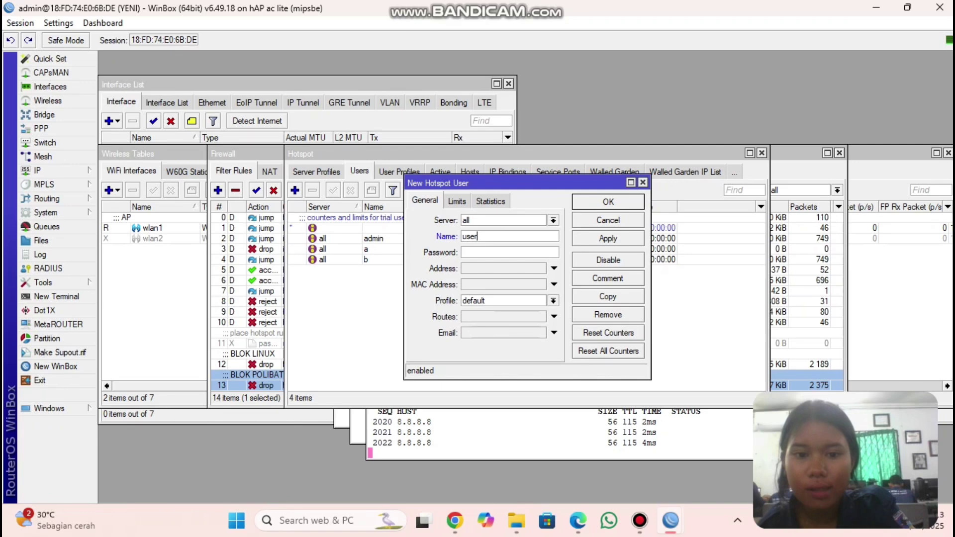
type("c")
key("Tab")
type("c")
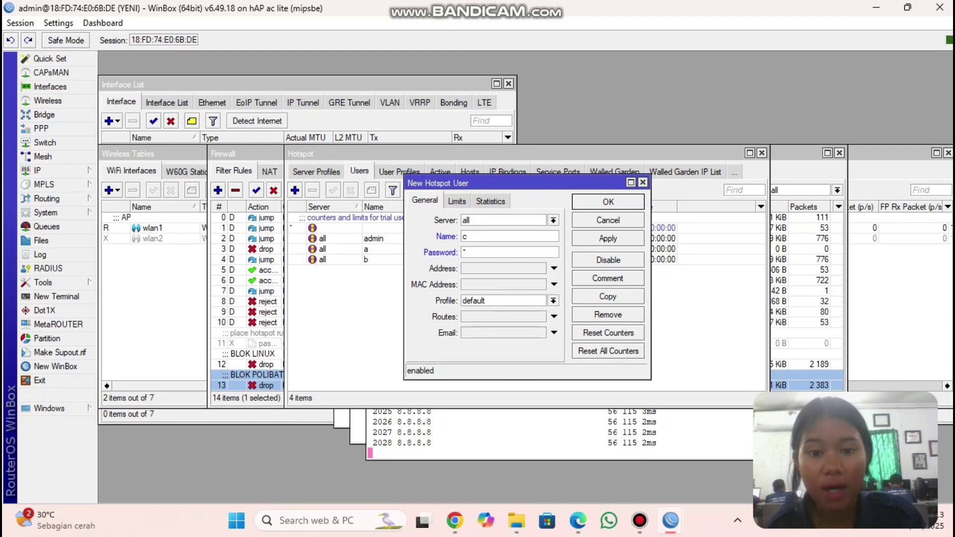
left_click(608, 238)
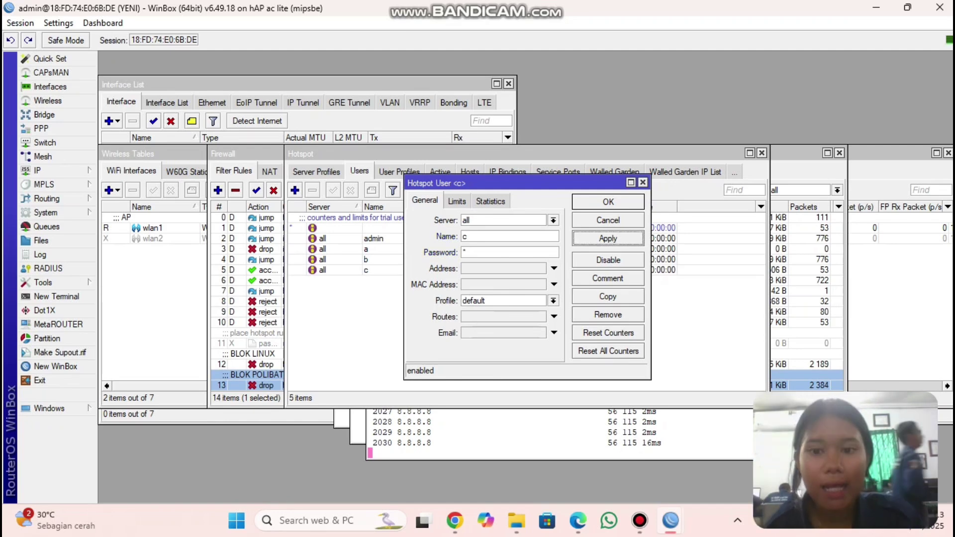
key("Return")
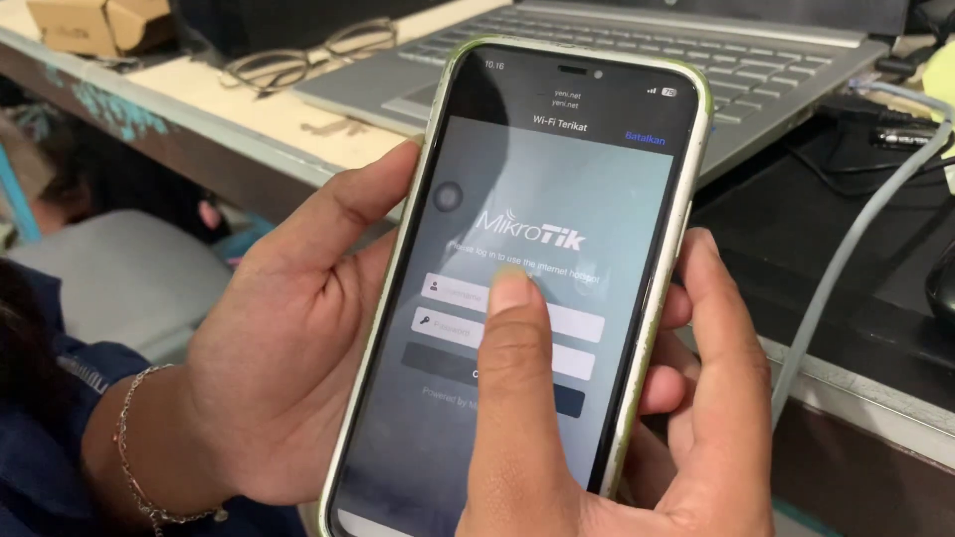
- Log in on the phone's hotspot page as user a with its password
left_click(515, 295)
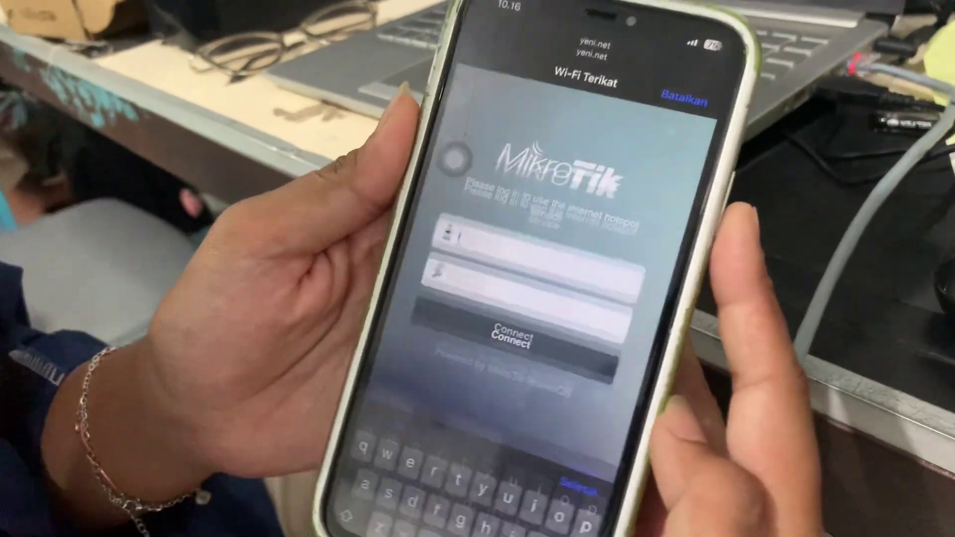
type("a")
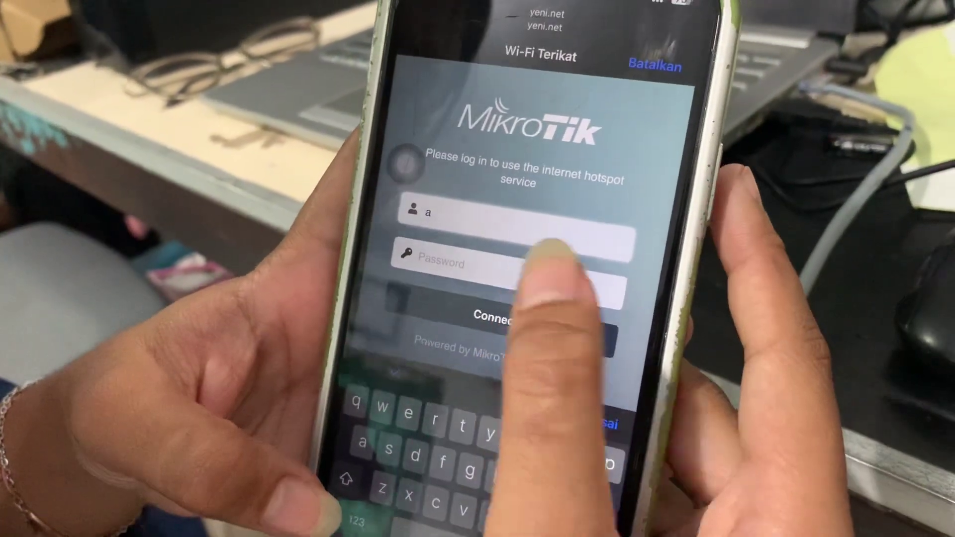
left_click(534, 251)
type("a")
left_click(485, 272)
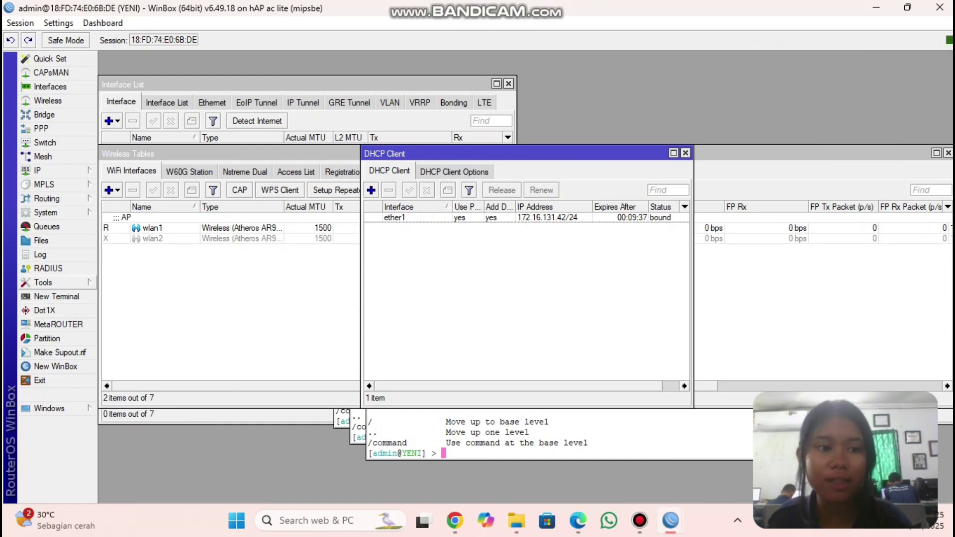
- Reset the router configuration with No Default Configuration and Do Not Backup, then cancel reconnecting
left_click(46, 212)
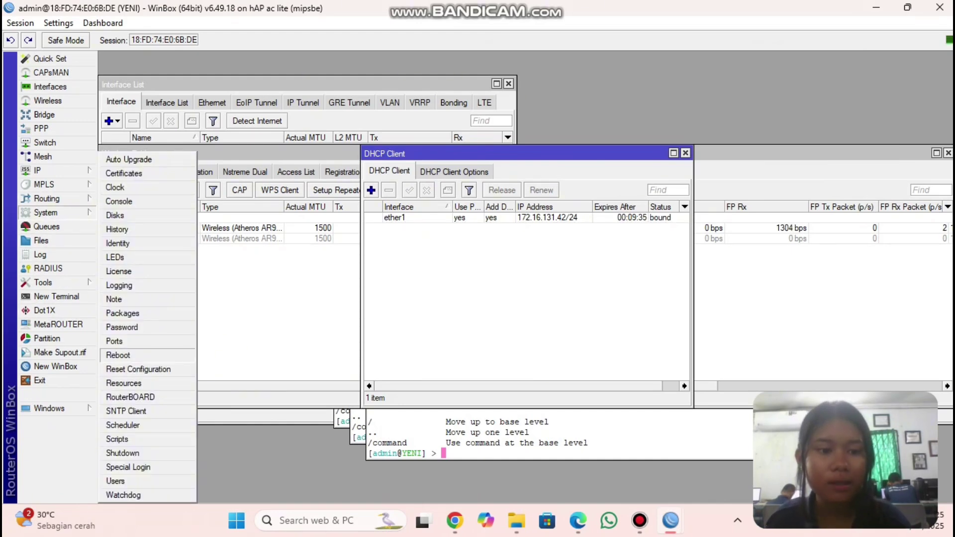
left_click(139, 370)
left_click(462, 284)
left_click(462, 300)
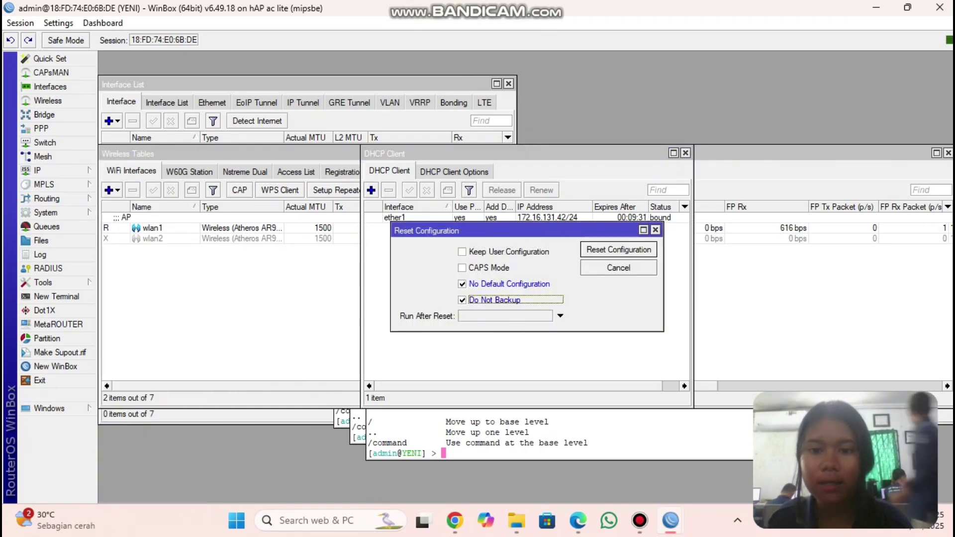
left_click(618, 249)
key("Return")
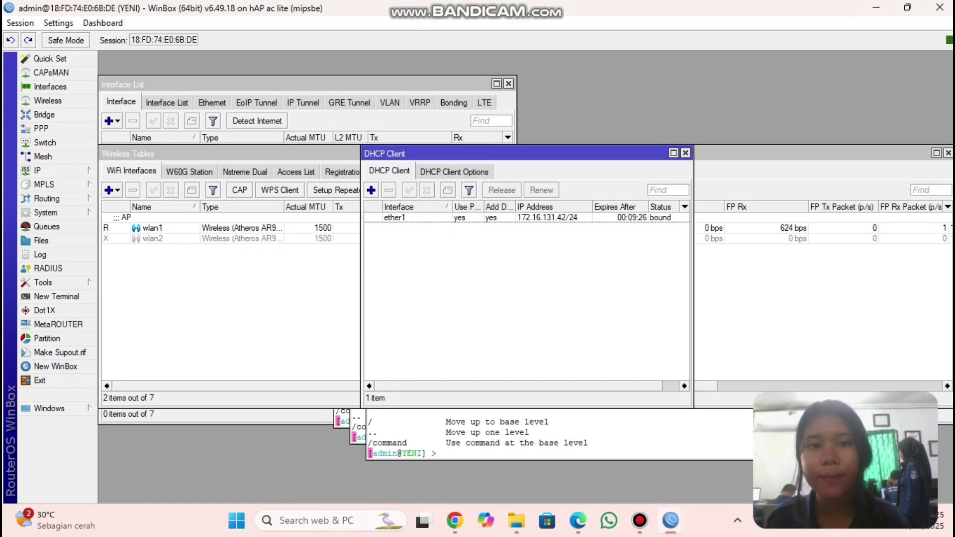
key("alt+Tab")
key("alt+Tab")
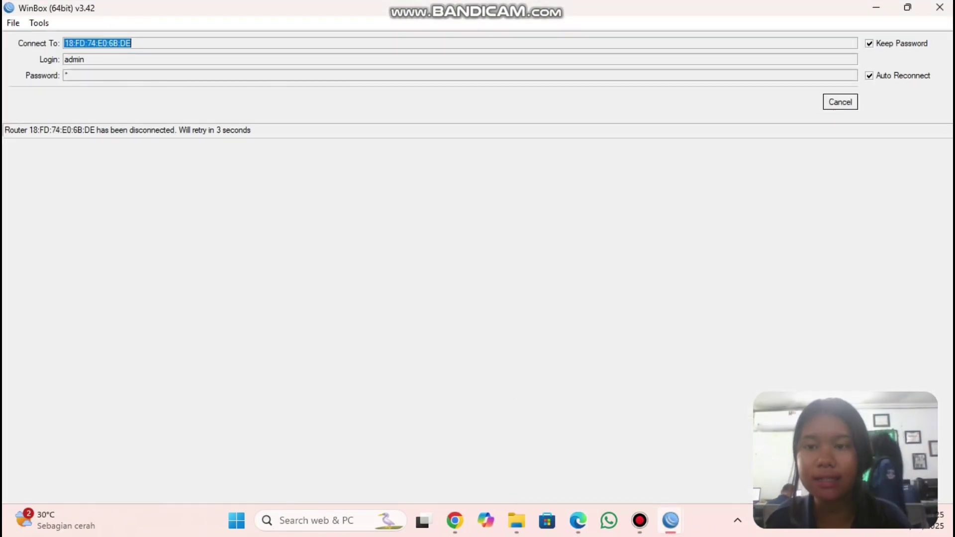
left_click(840, 102)
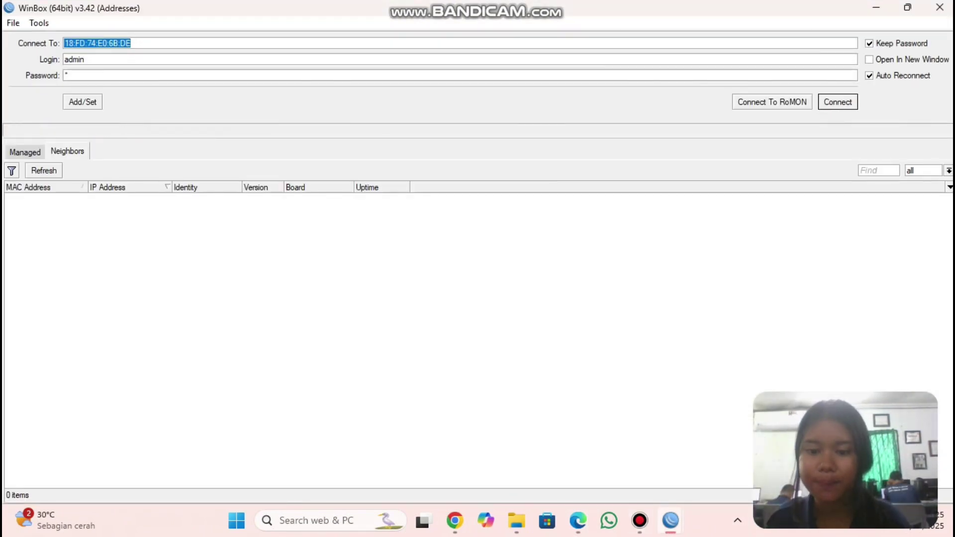